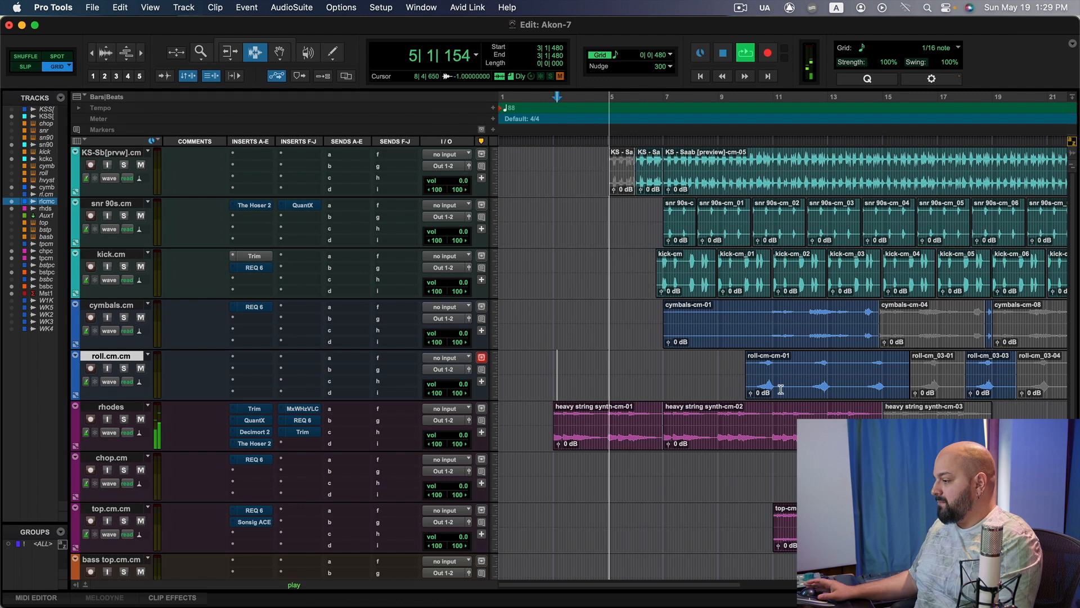
Step: Stop the arrangement playback and audition the rhodes track from 2|4|480, just before its first heavy string synth clip
drag(687, 586, 728, 589)
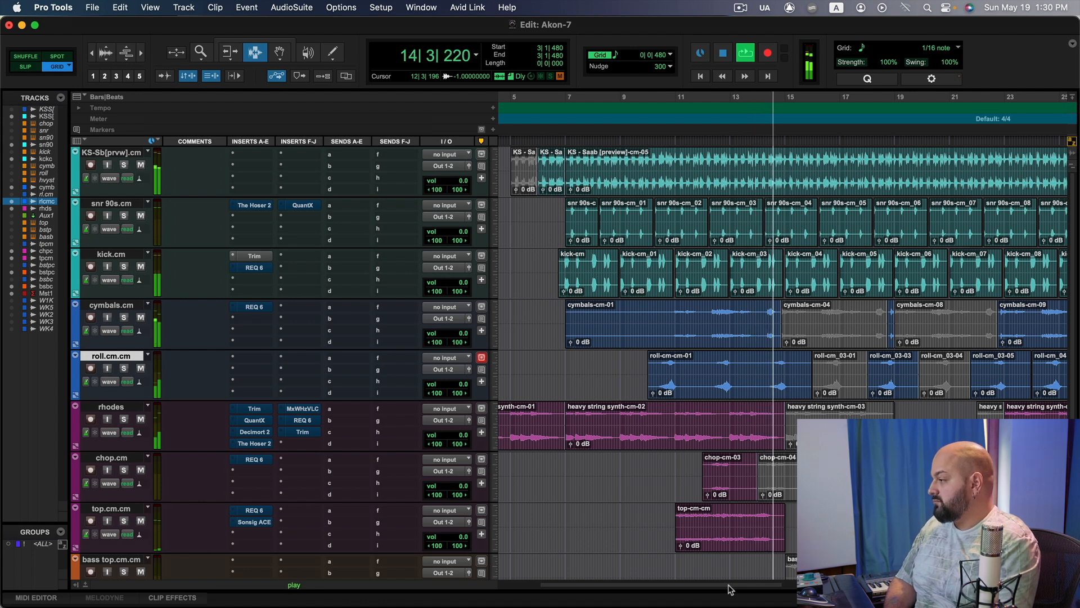
key(space)
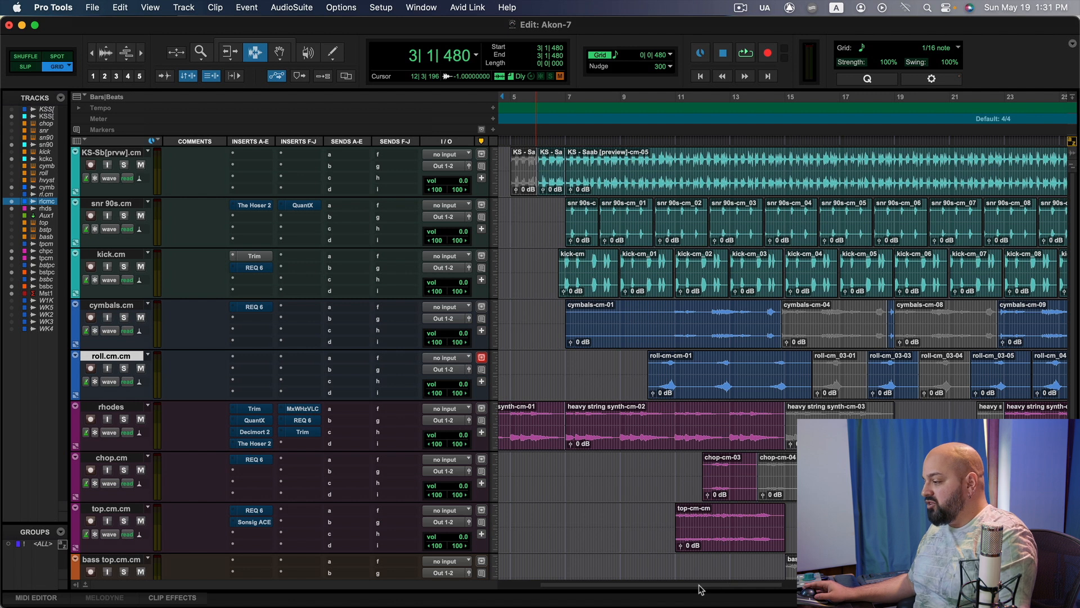
scroll(714, 583, left, 5)
click(550, 422)
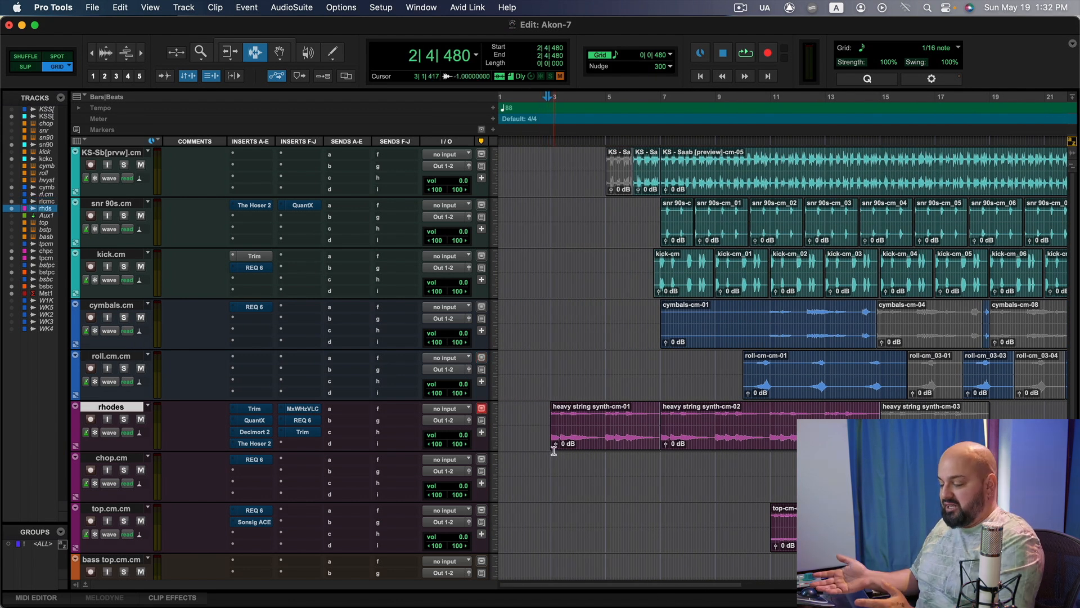
key(space)
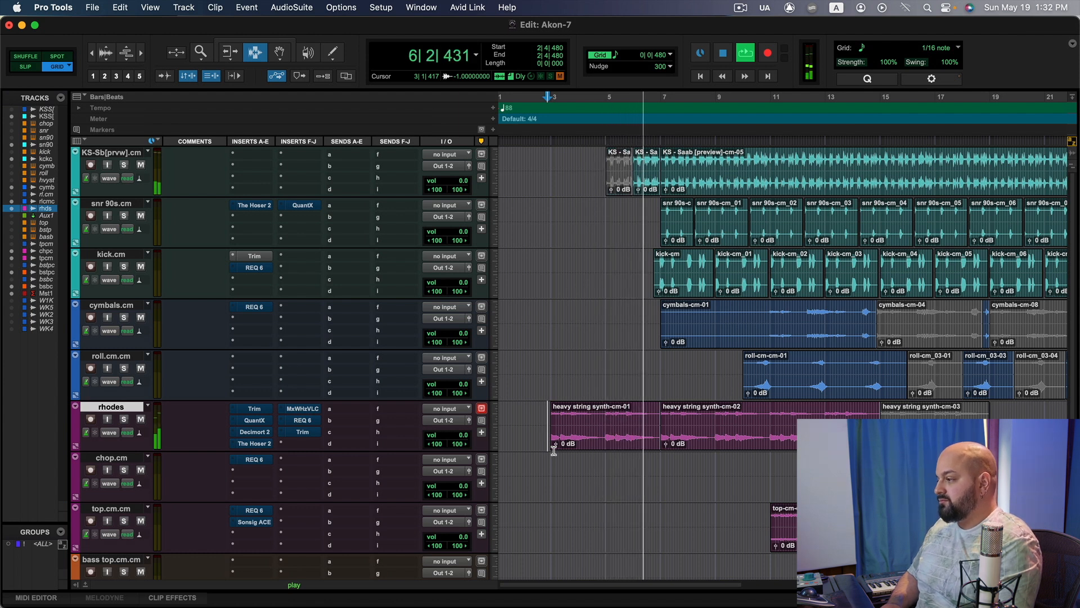
key(space)
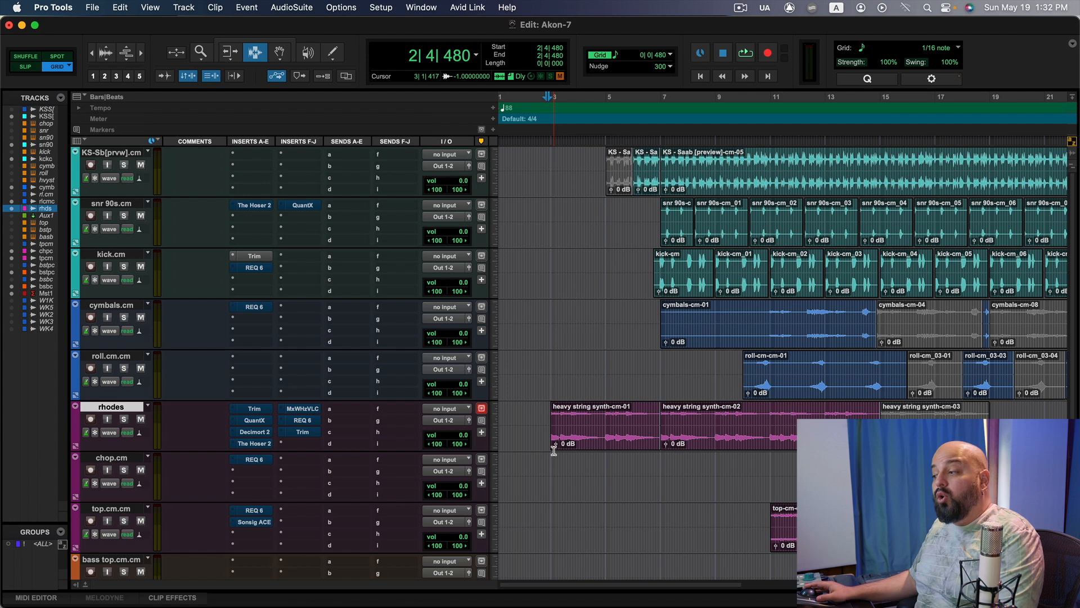
Step: Take the QuantX reverb on the rhodes track out of bypass and audition it
scroll(538, 526, down, 1)
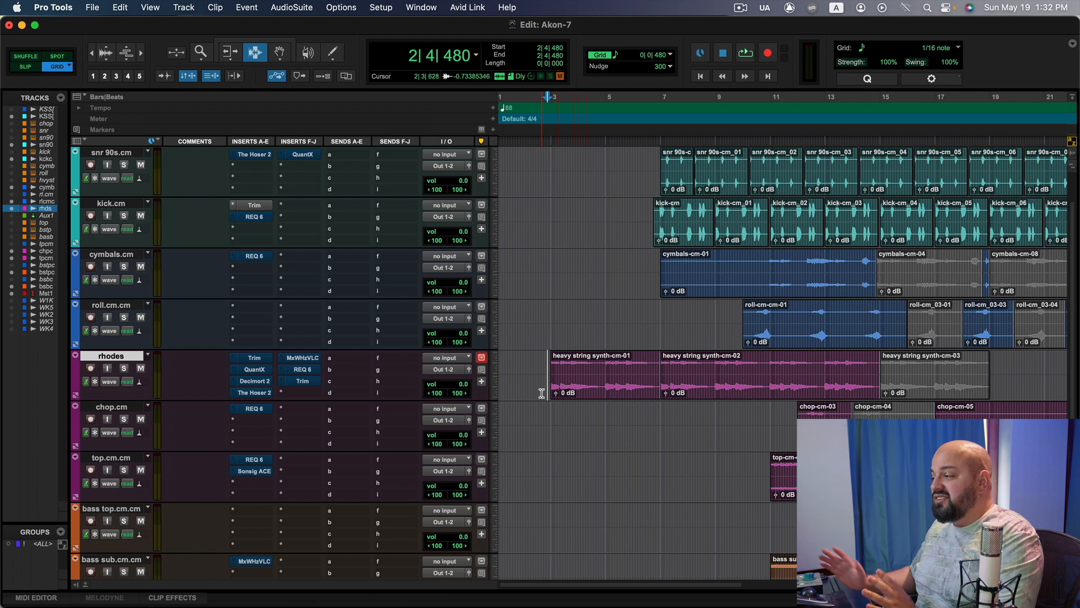
click(261, 371)
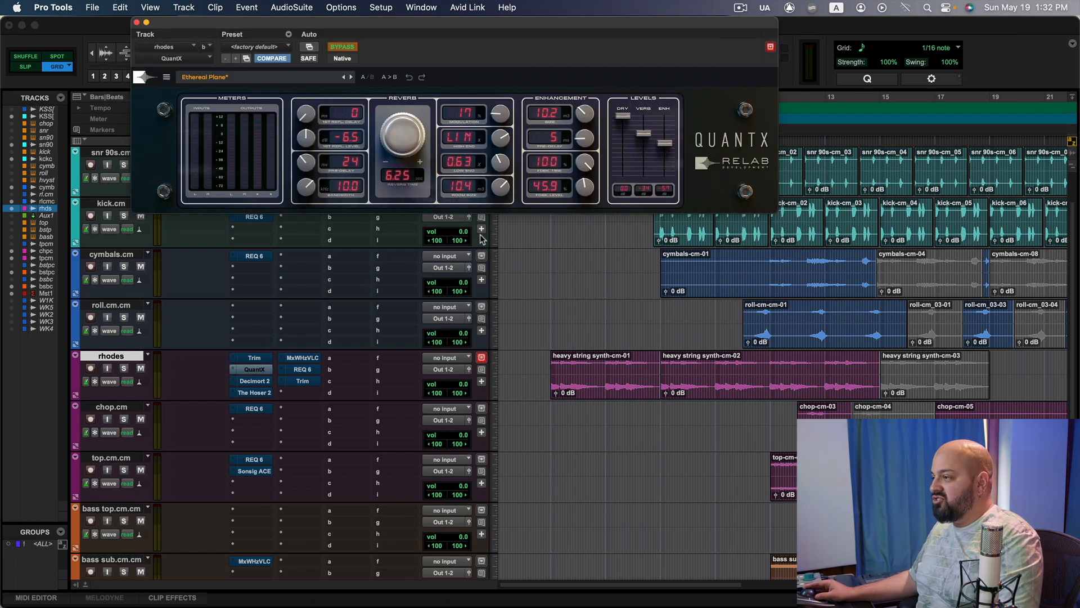
click(347, 48)
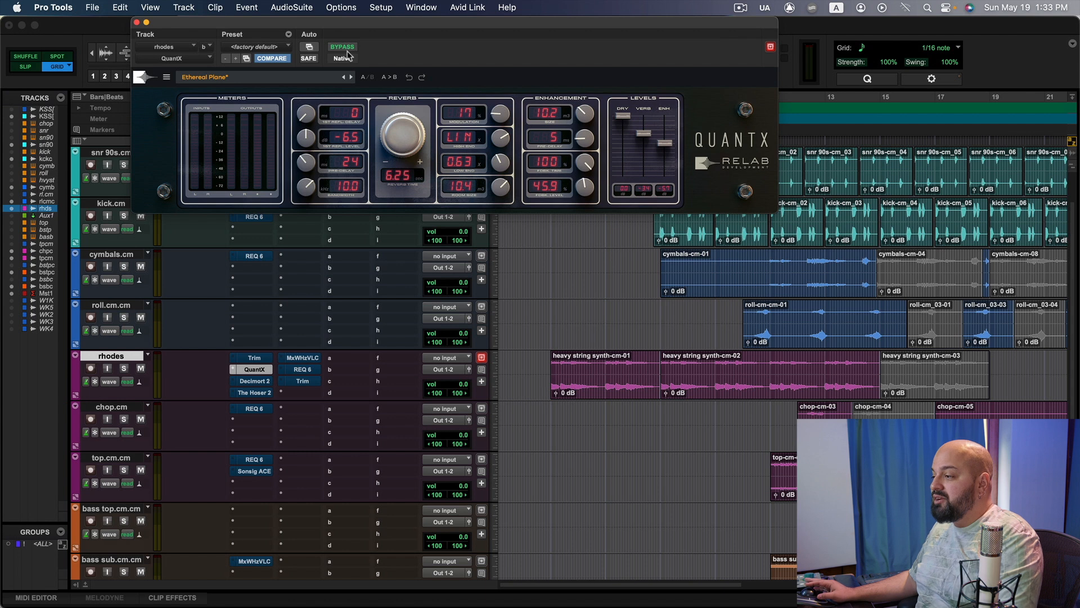
key(space)
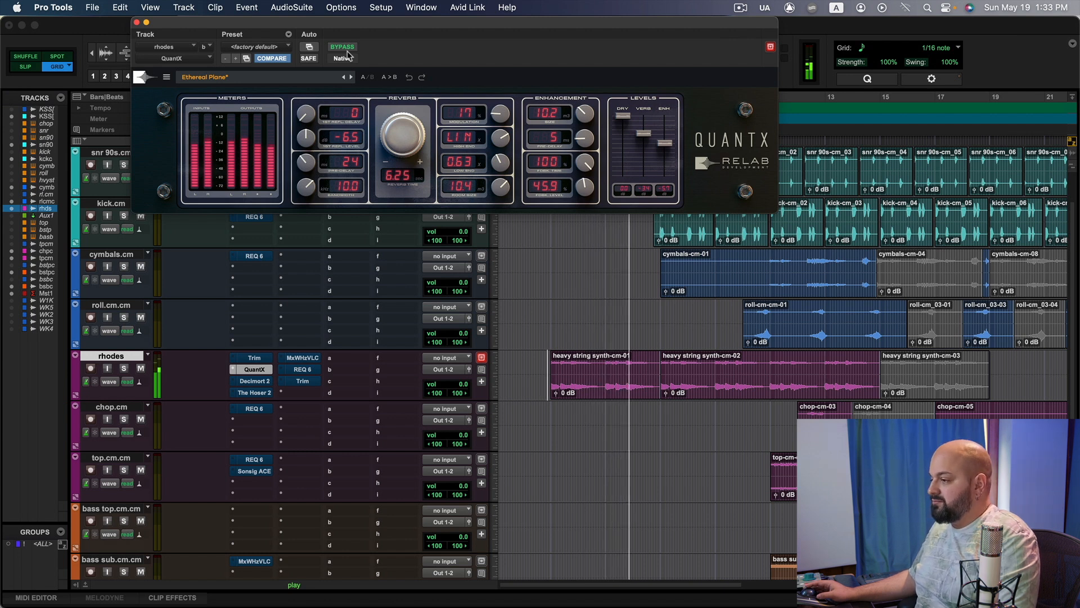
key(space)
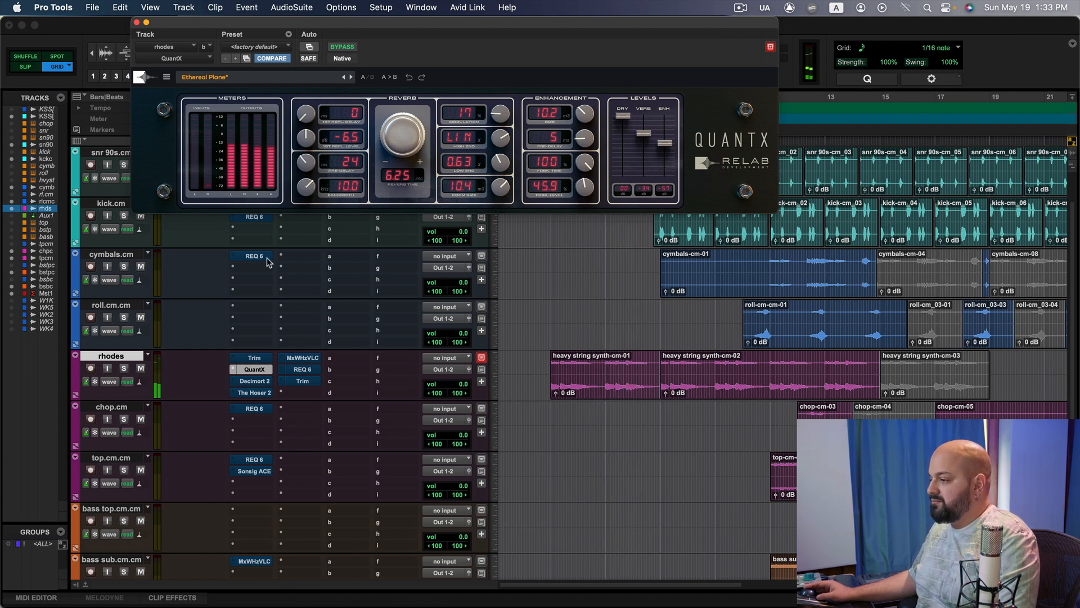
Step: Compare the rhodes track with QuantX bypassed and active, leaving QuantX active
super+click(261, 371)
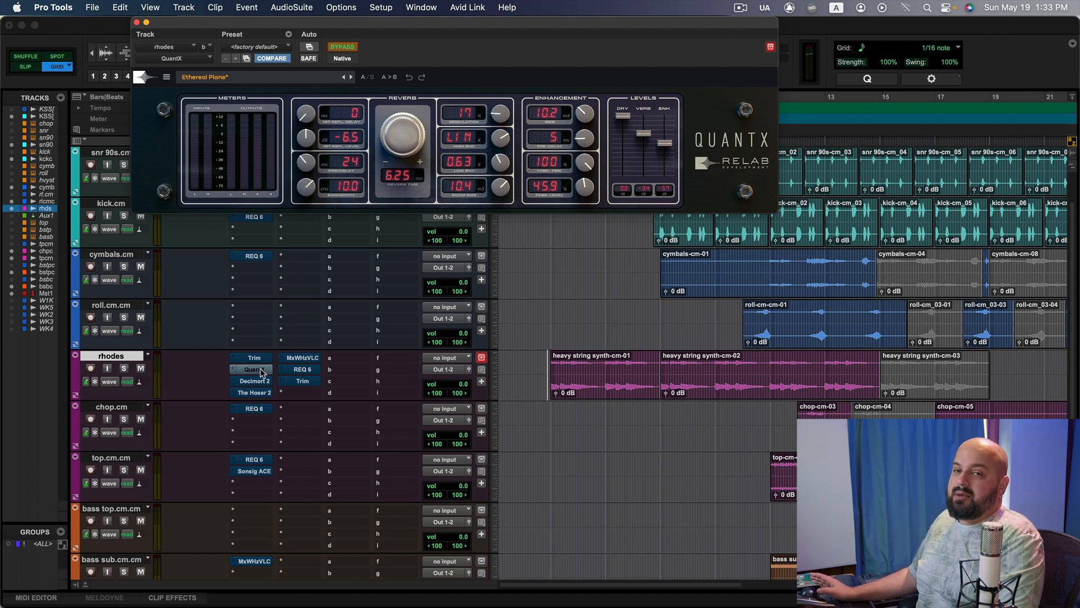
super+click(260, 370)
key(space)
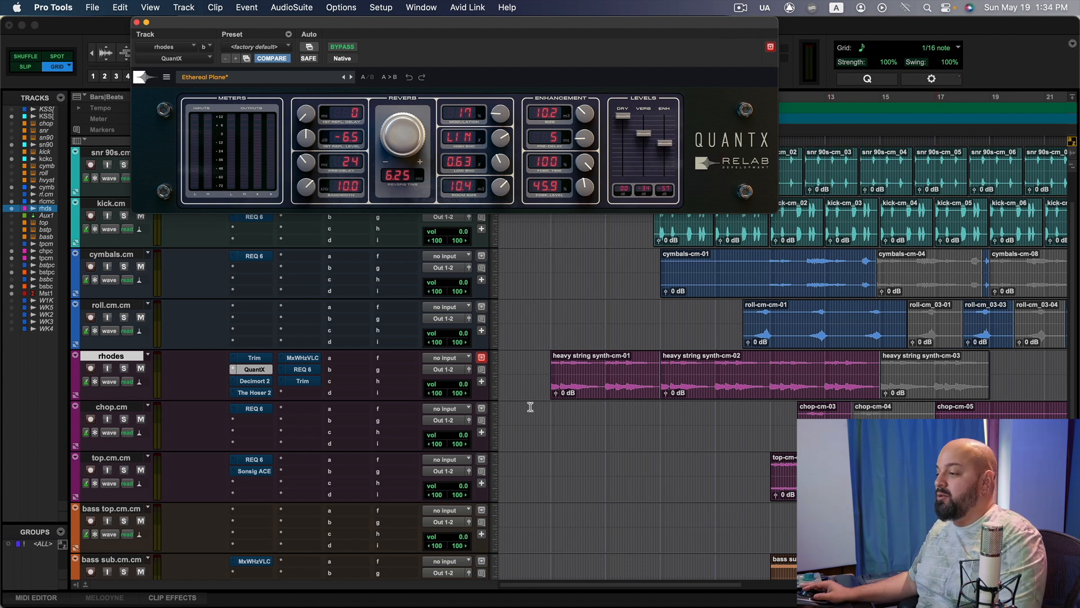
Step: Take Decimort 2 on the rhodes track out of bypass and compare its bypassed and active sound during playback
click(255, 381)
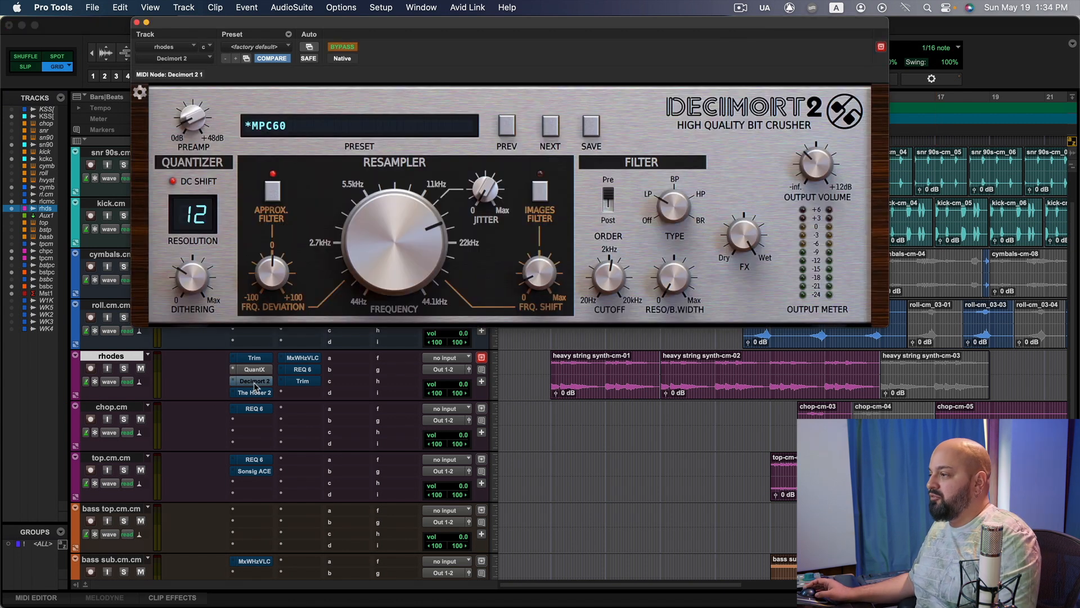
click(342, 47)
key(space)
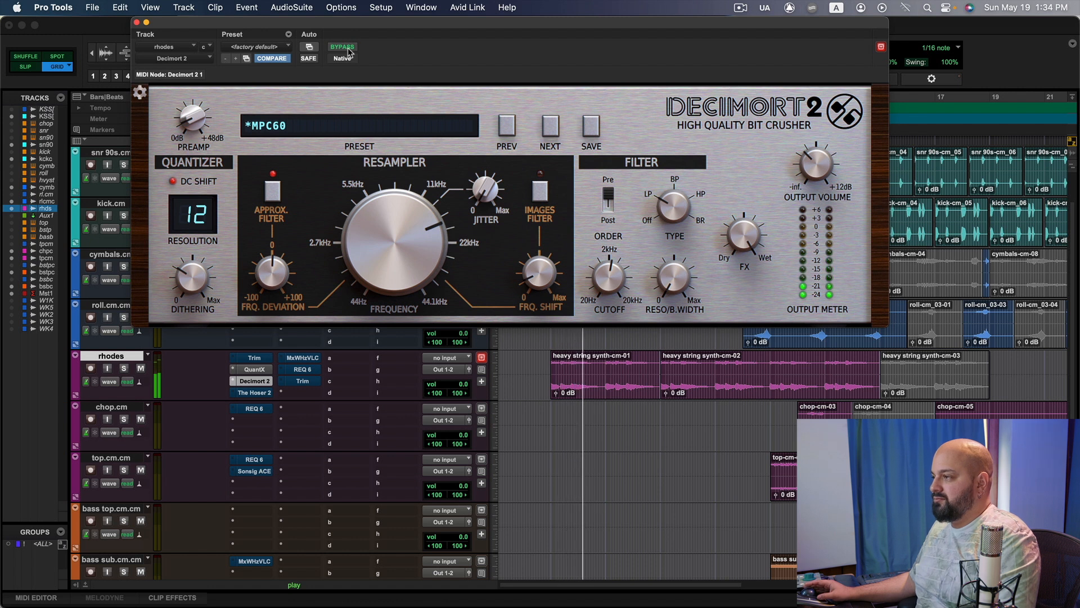
click(345, 48)
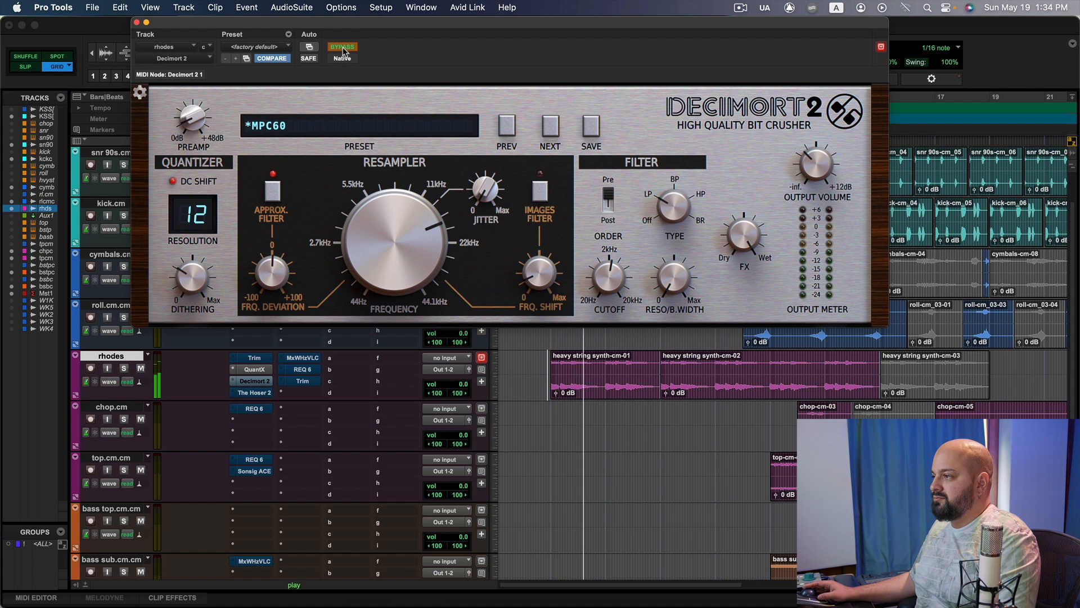
click(343, 47)
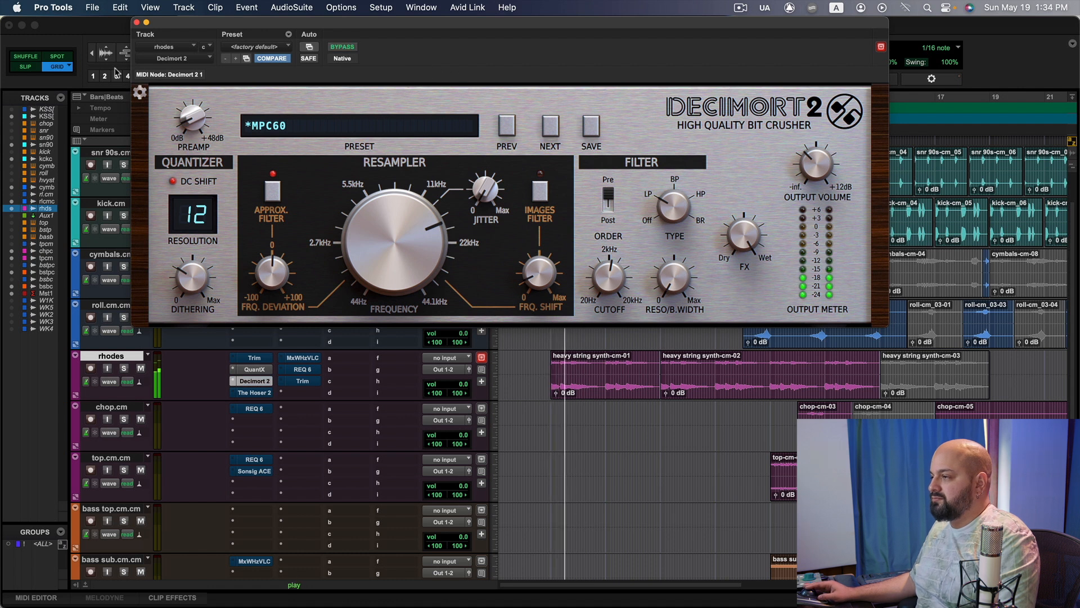
click(137, 22)
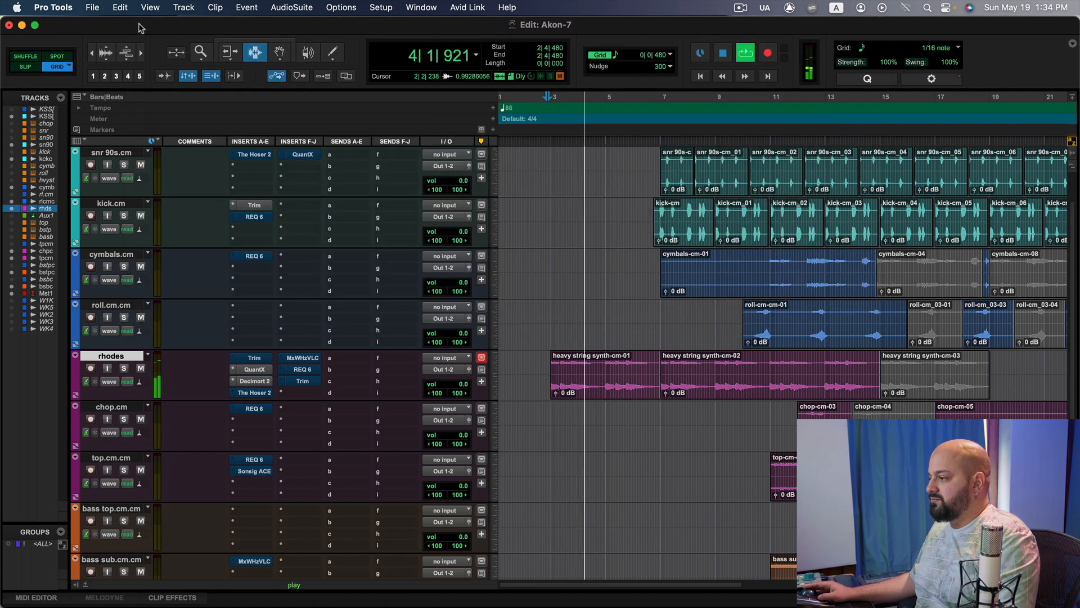
key(space)
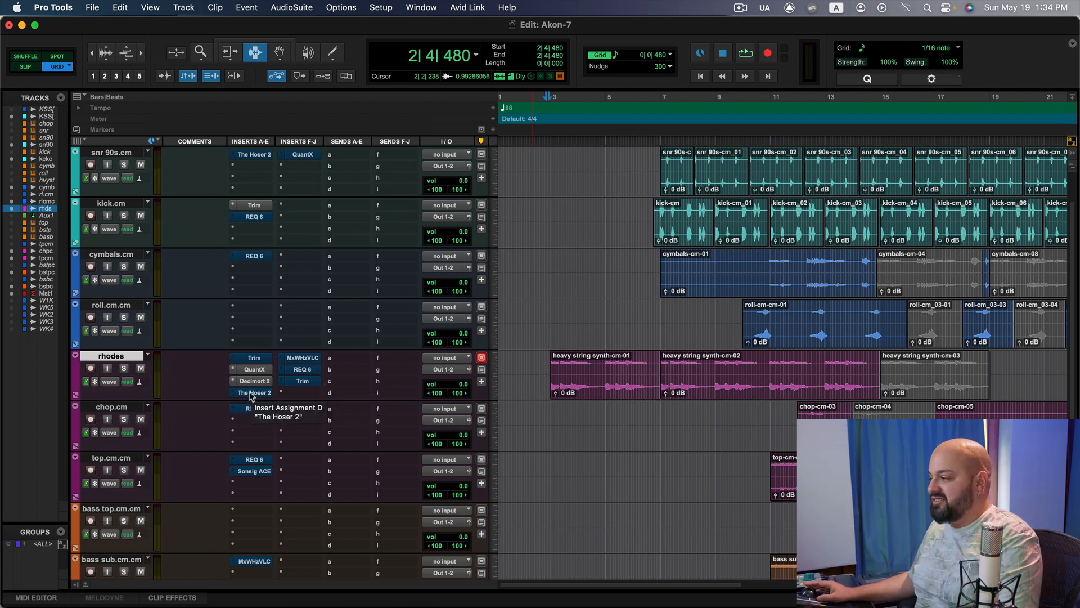
Step: Take The Hoser 2, MixWave Hazelrigg VLC and the last Trim insert on the rhodes track out of bypass, auditioning the sound
click(251, 394)
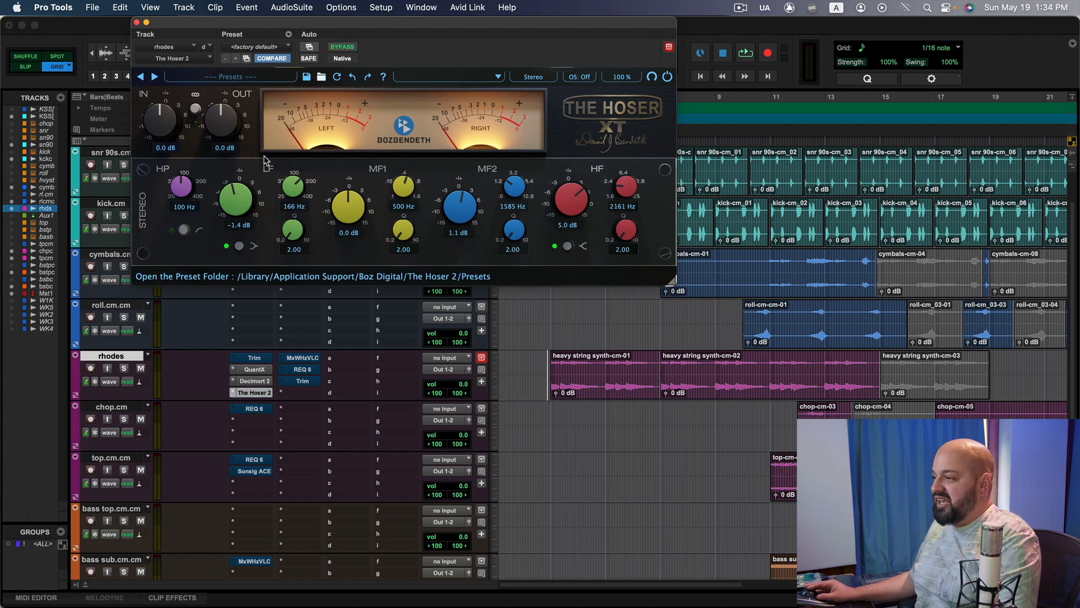
click(304, 359)
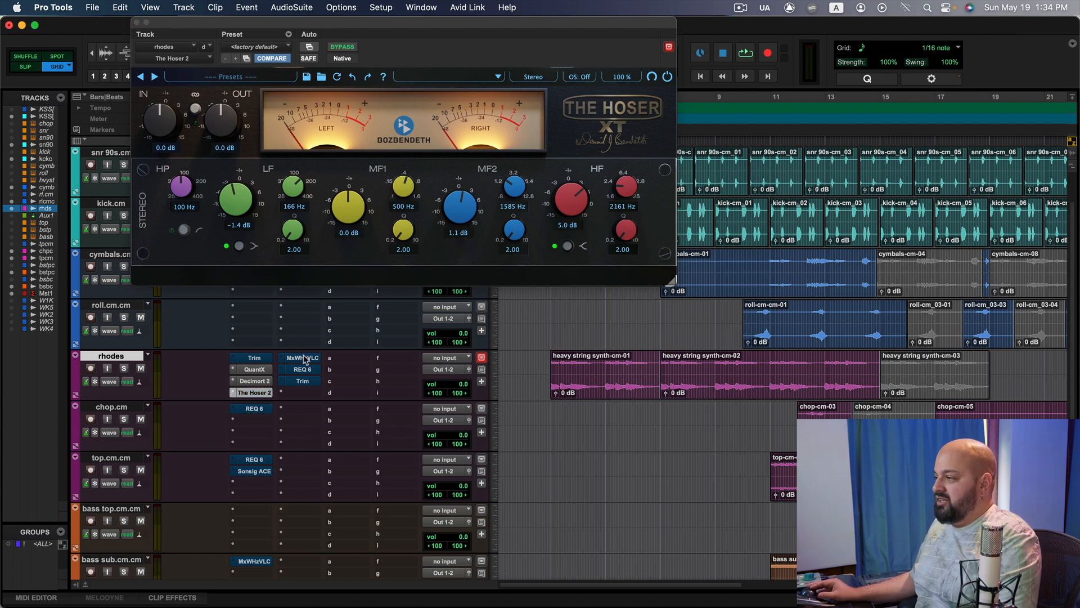
click(315, 359)
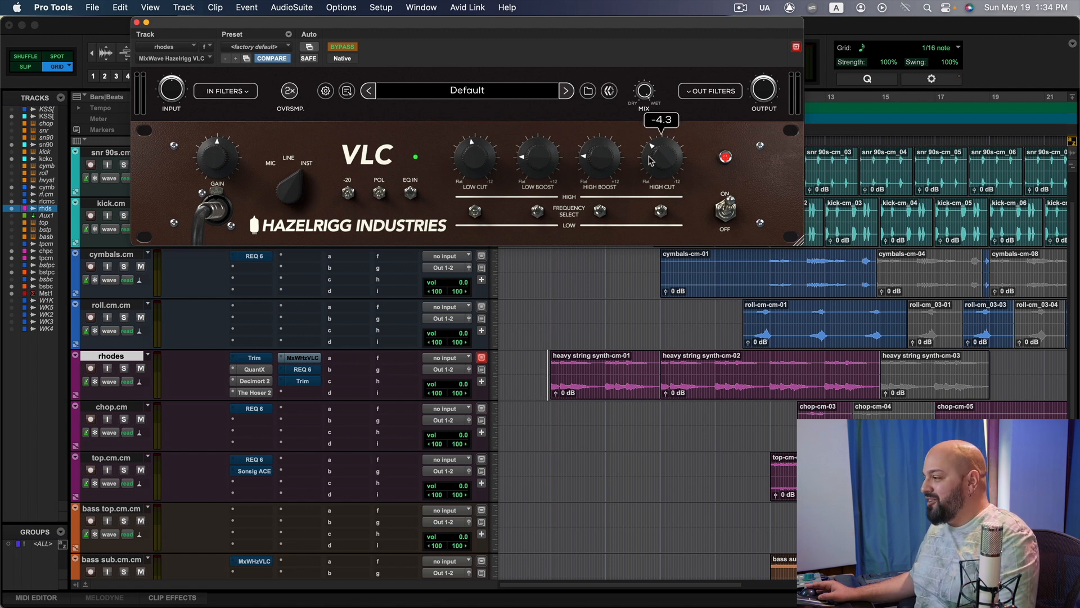
click(343, 47)
key(space)
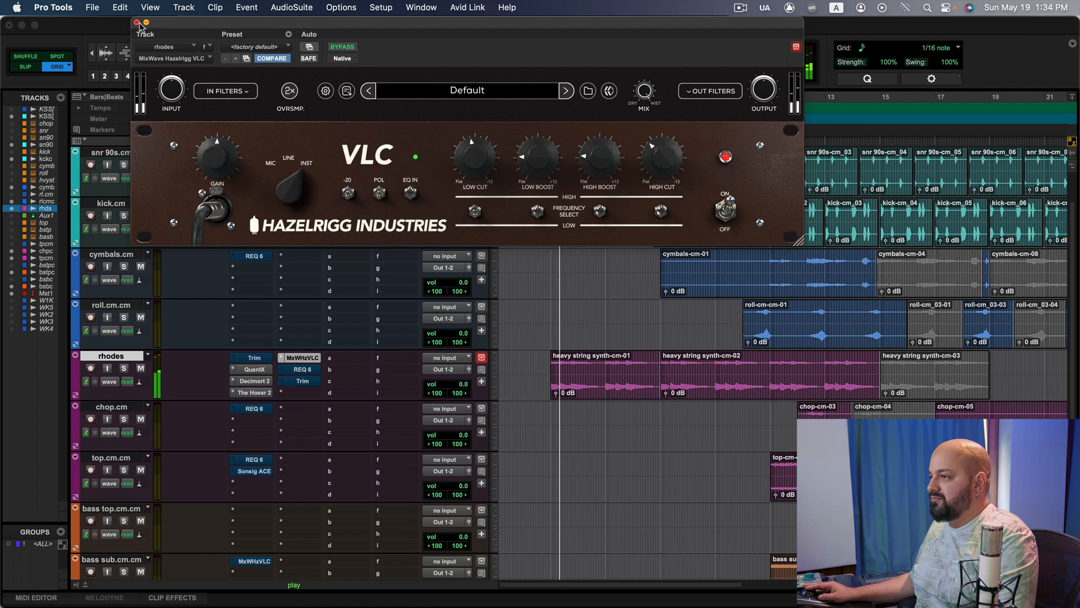
click(137, 23)
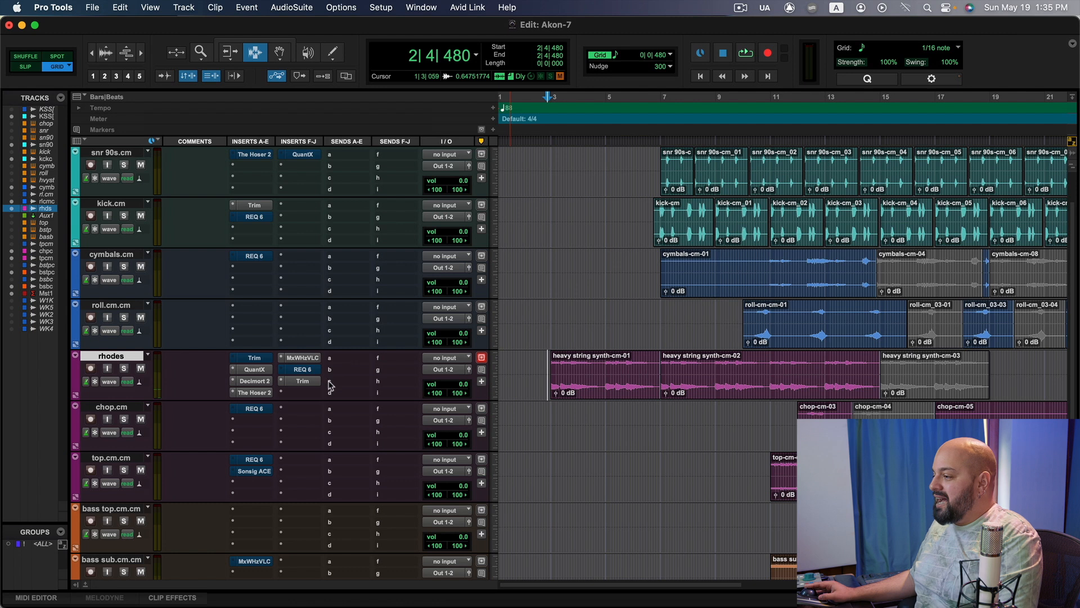
Step: Mute the rhodes track and take its REQ 6 equalizer out of bypass
key(space)
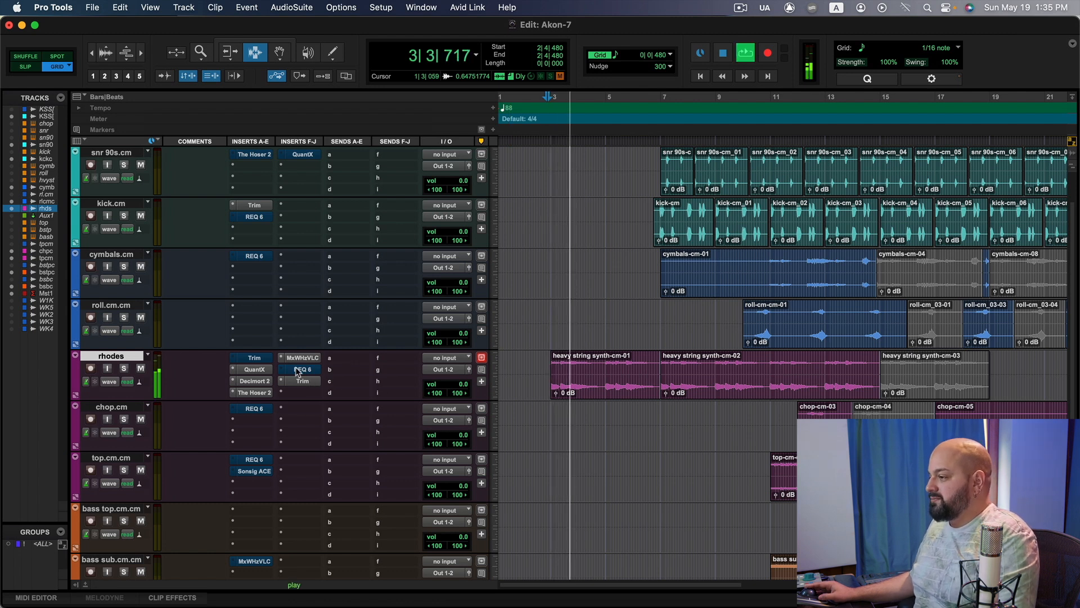
click(301, 369)
key(space)
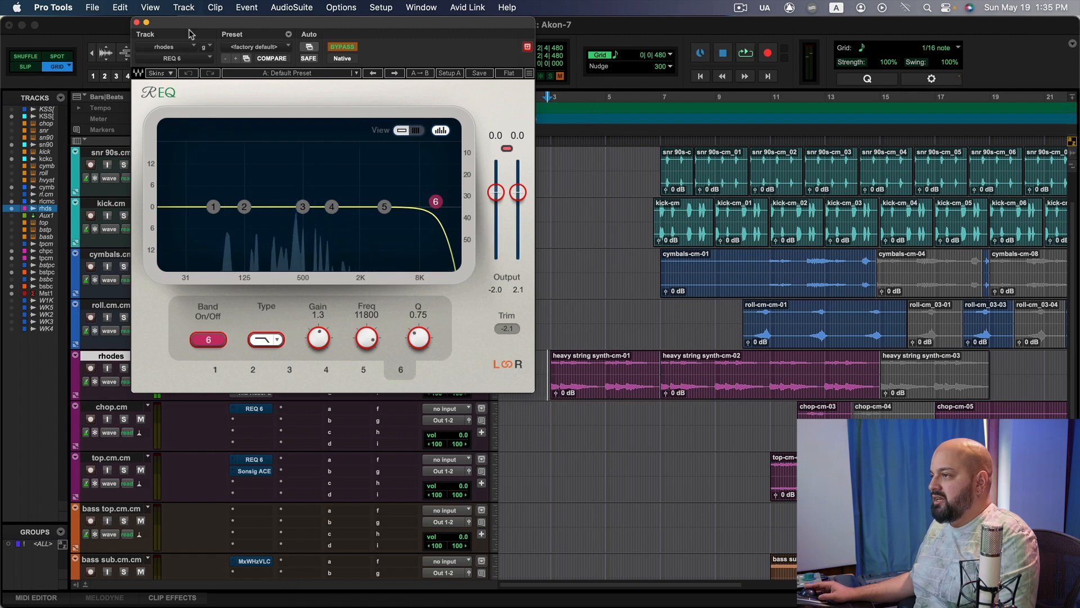
drag(191, 24, 348, 23)
click(141, 369)
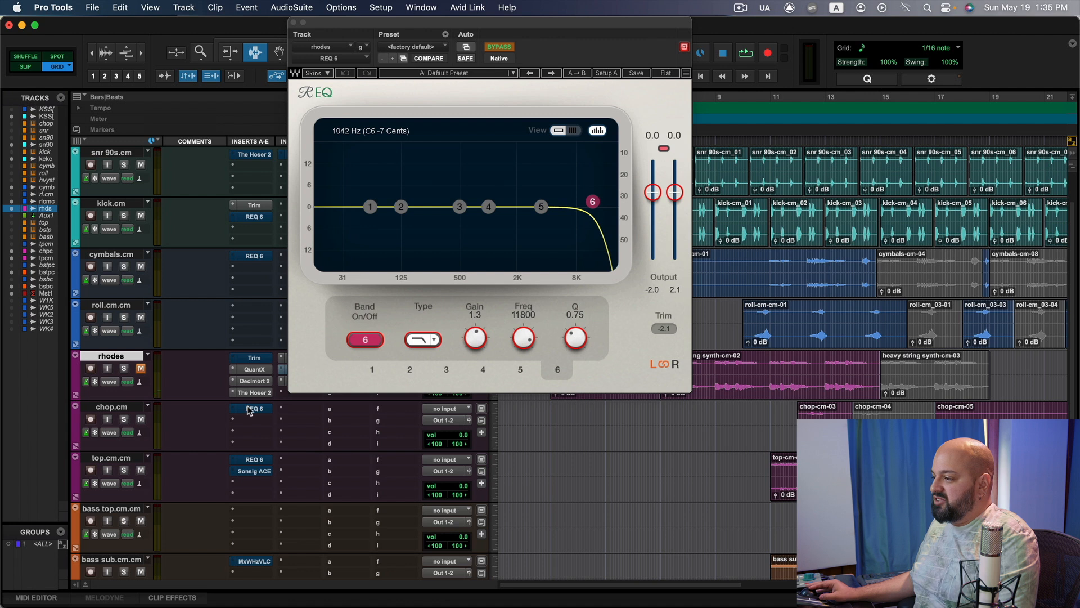
click(500, 47)
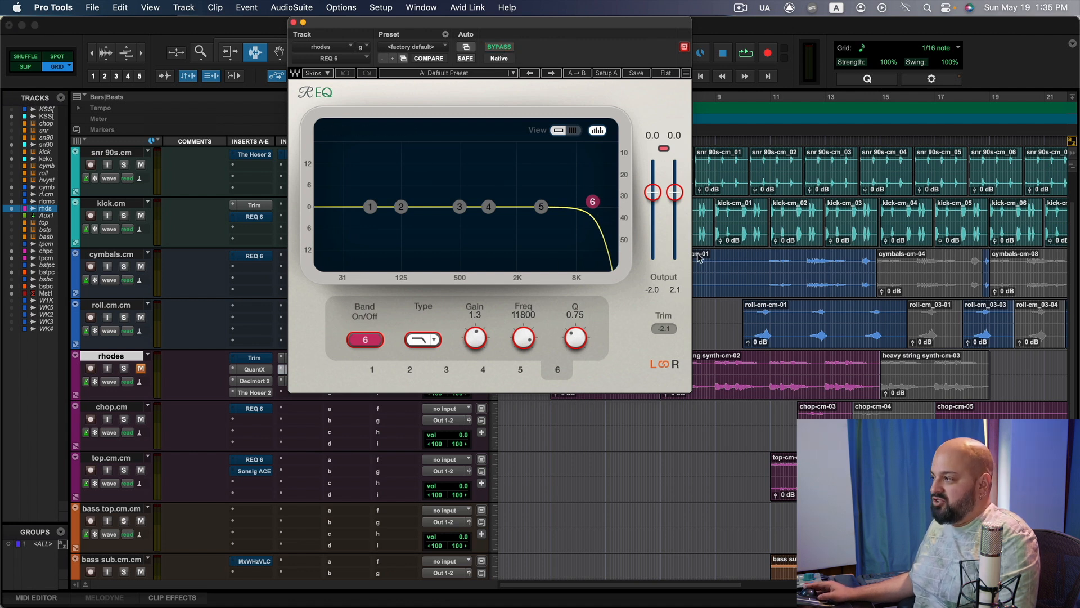
click(293, 23)
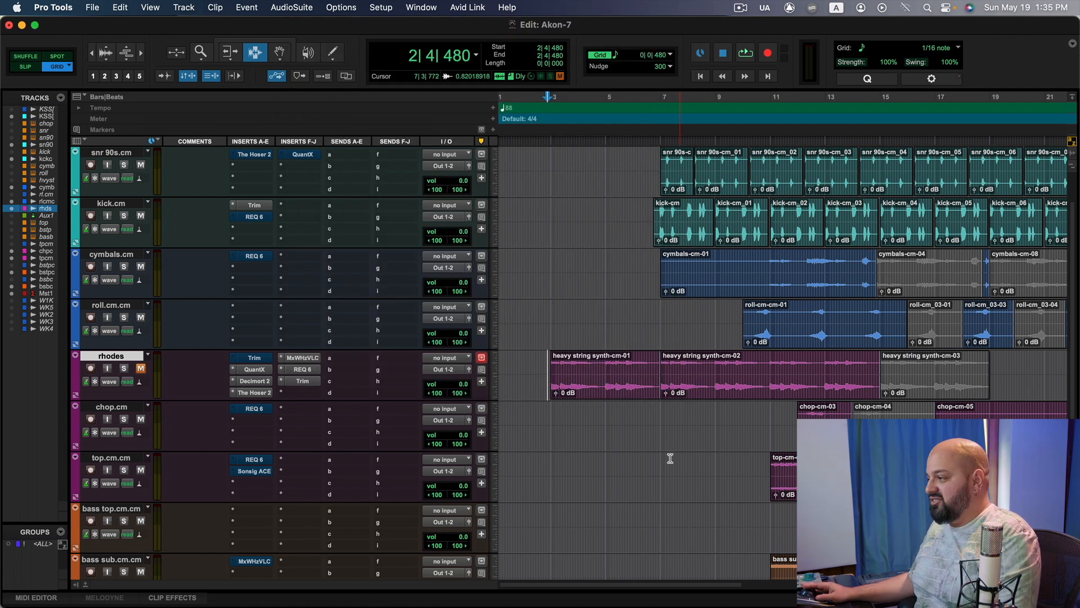
Step: Unmute the rhodes track and audition it with the REQ 6 equalizer active
click(141, 369)
key(space)
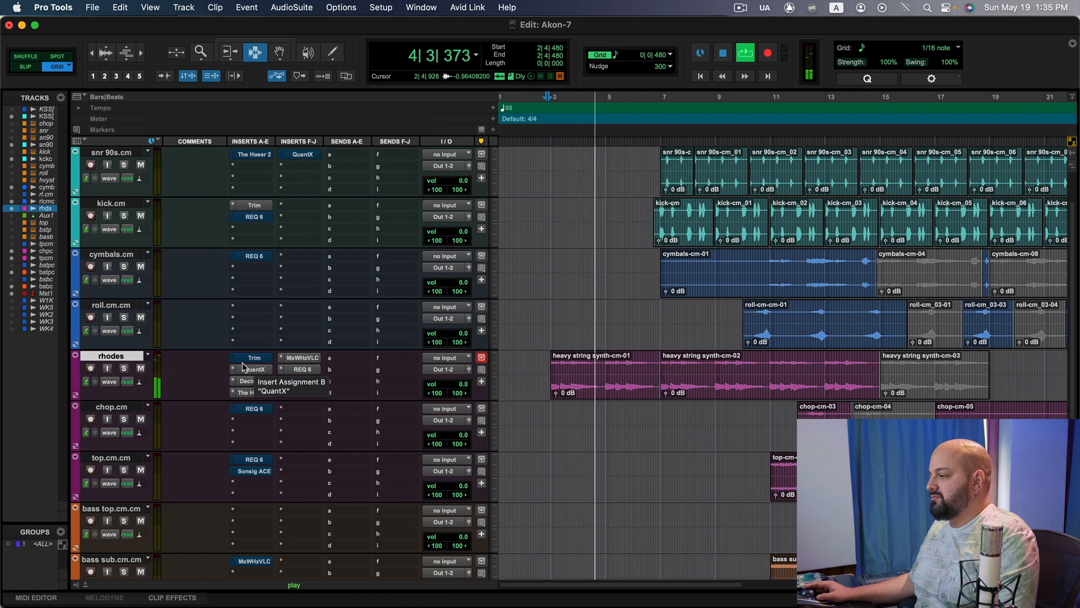
key(space)
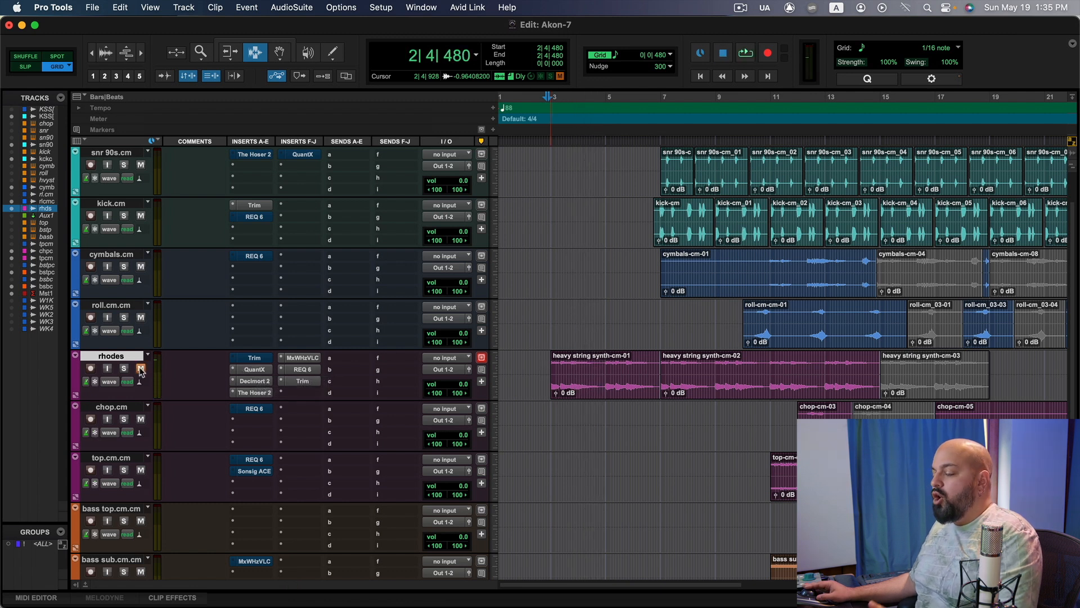
Step: Take the first Trim insert on the rhodes track out of bypass, with its Left channel gain of +6.0 dB shown
click(252, 358)
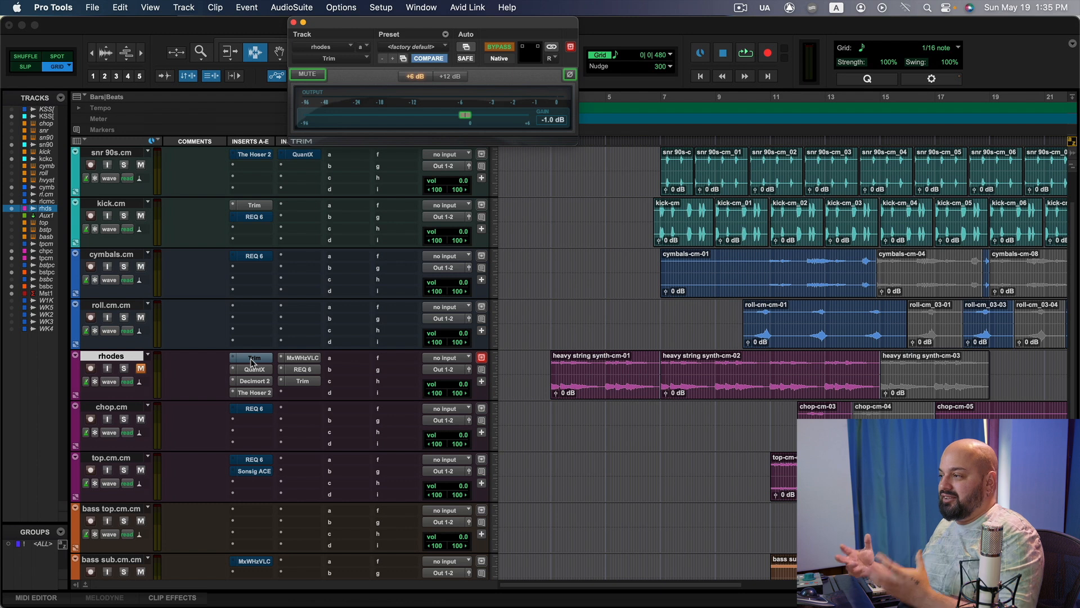
click(494, 47)
click(555, 59)
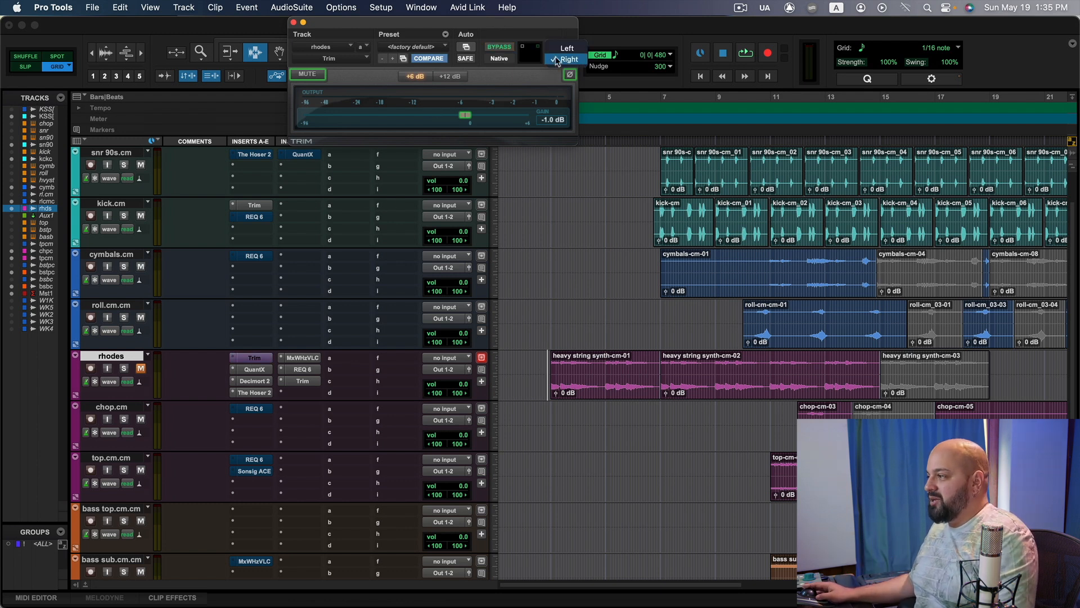
click(559, 49)
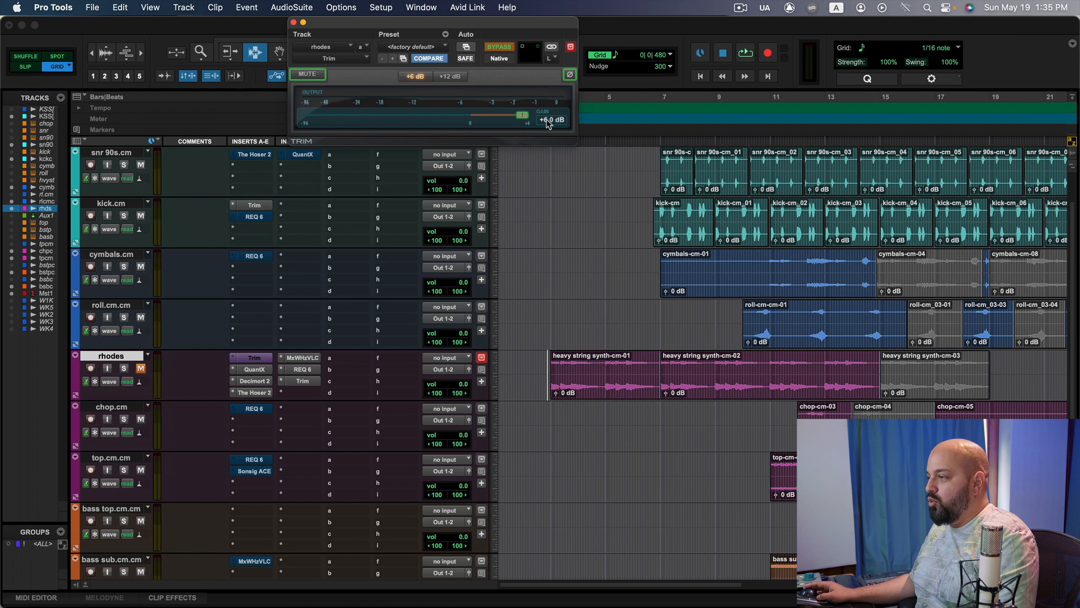
click(504, 47)
Step: Unmute the rhodes track and play it with its complete plugin chain active
click(141, 369)
key(space)
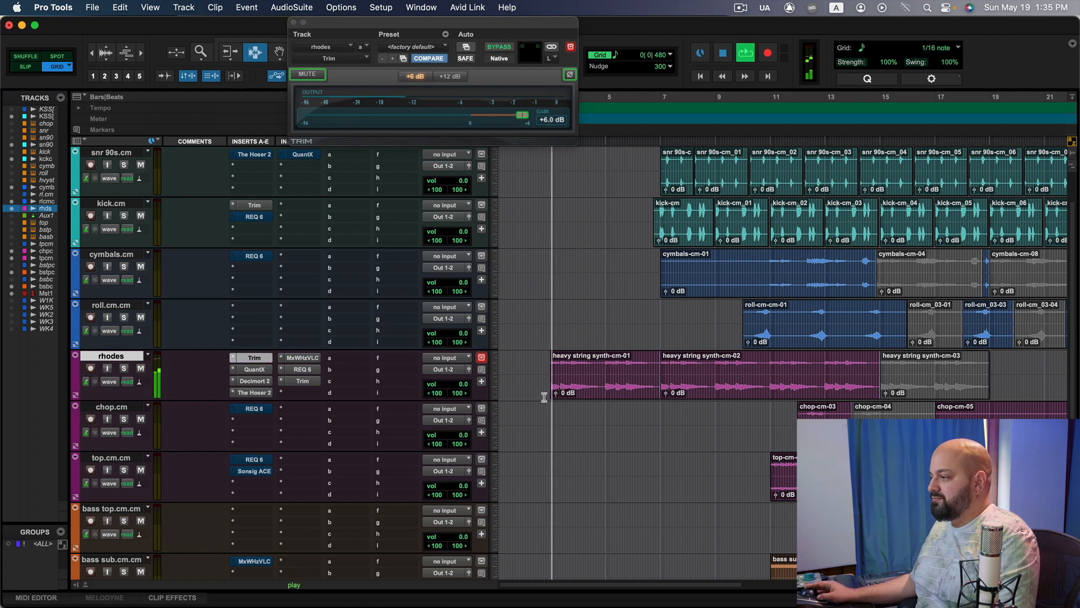
click(293, 22)
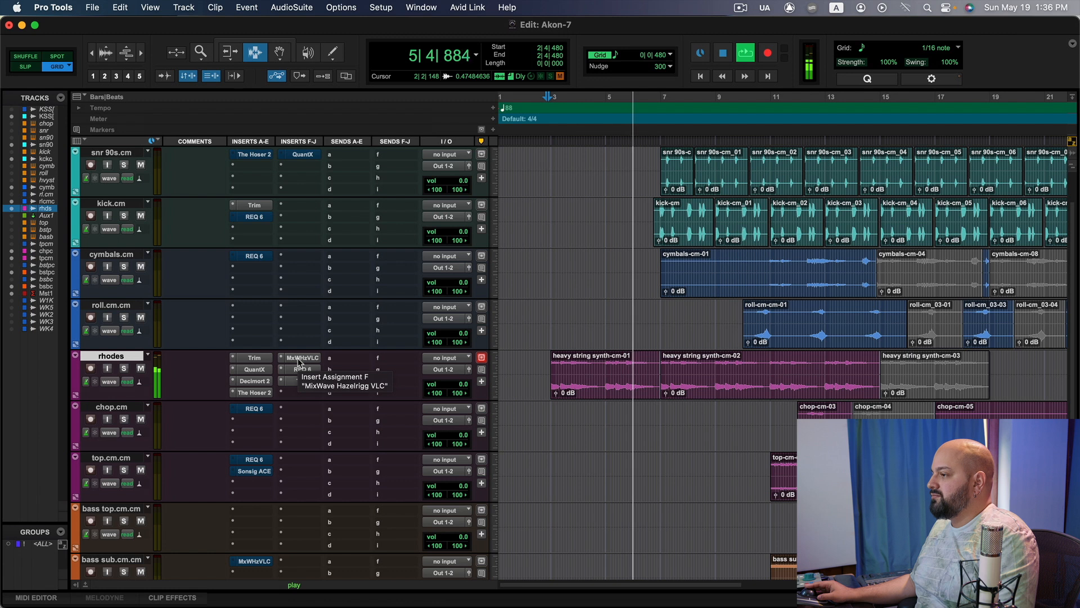
Step: Bypass all the insert plugins on the rhodes track and play it unprocessed for a level comparison
key(space)
drag(260, 361, 292, 381)
key(space)
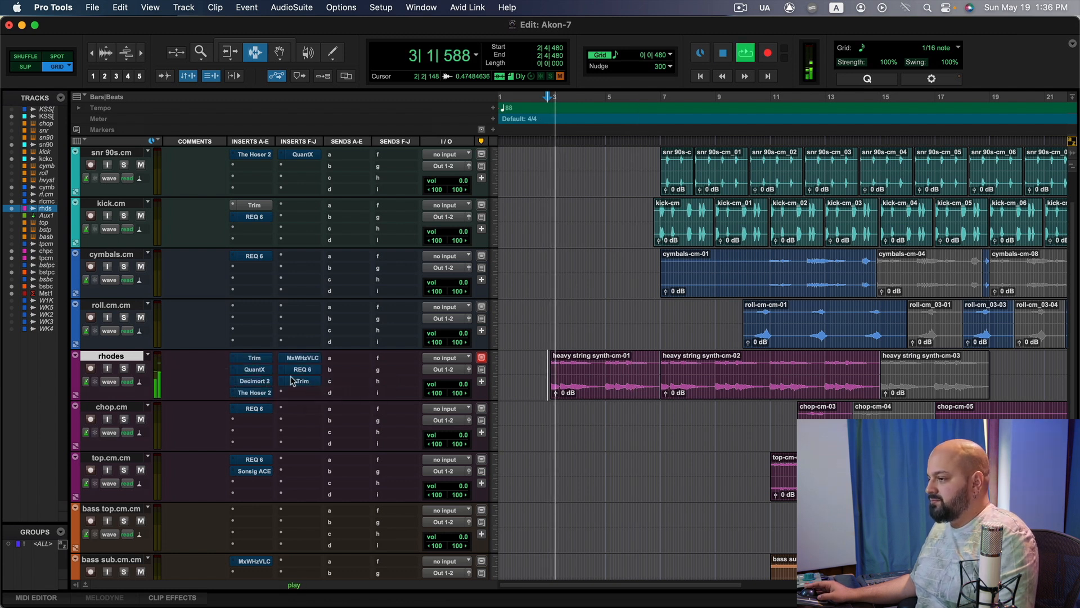
Step: Set the rhodes track's last Trim insert to -6.4 dB gain, and reactivate all its inserts to compare the level during playback
click(303, 382)
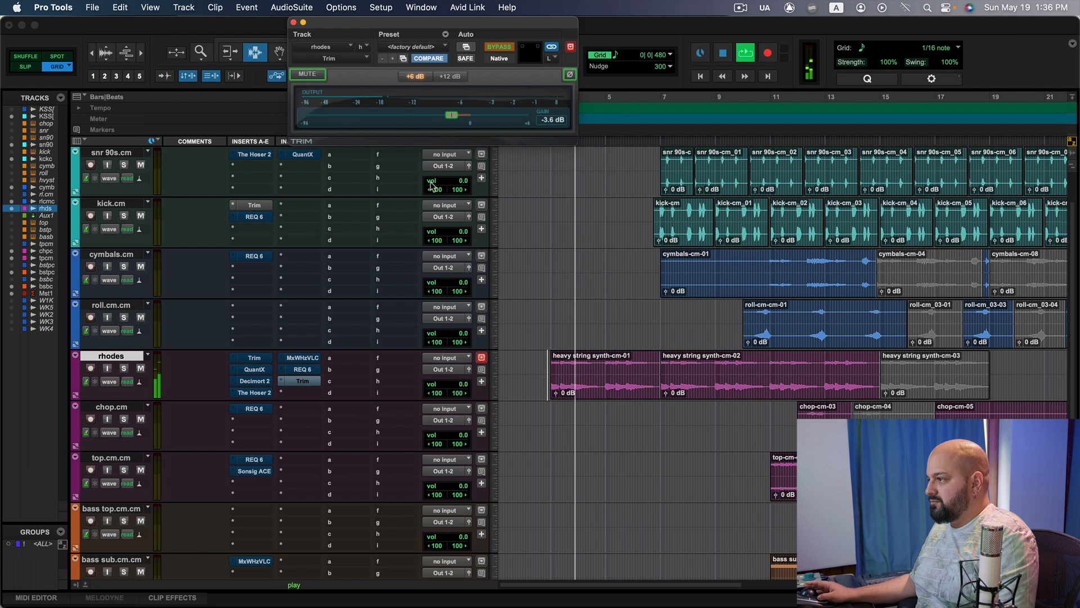
drag(448, 119, 437, 119)
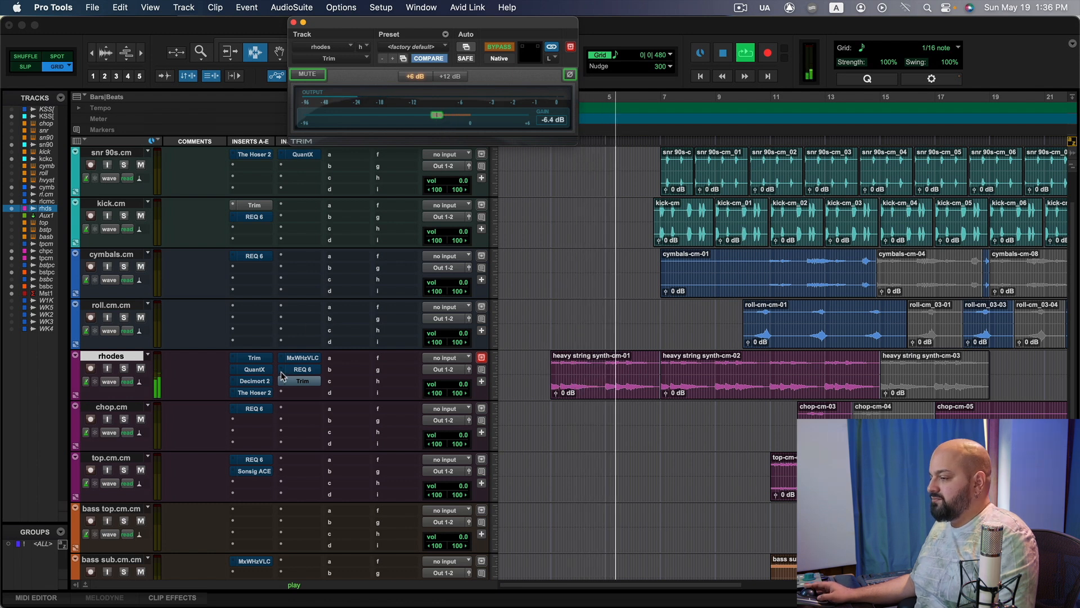
ctrl+super+click(252, 361)
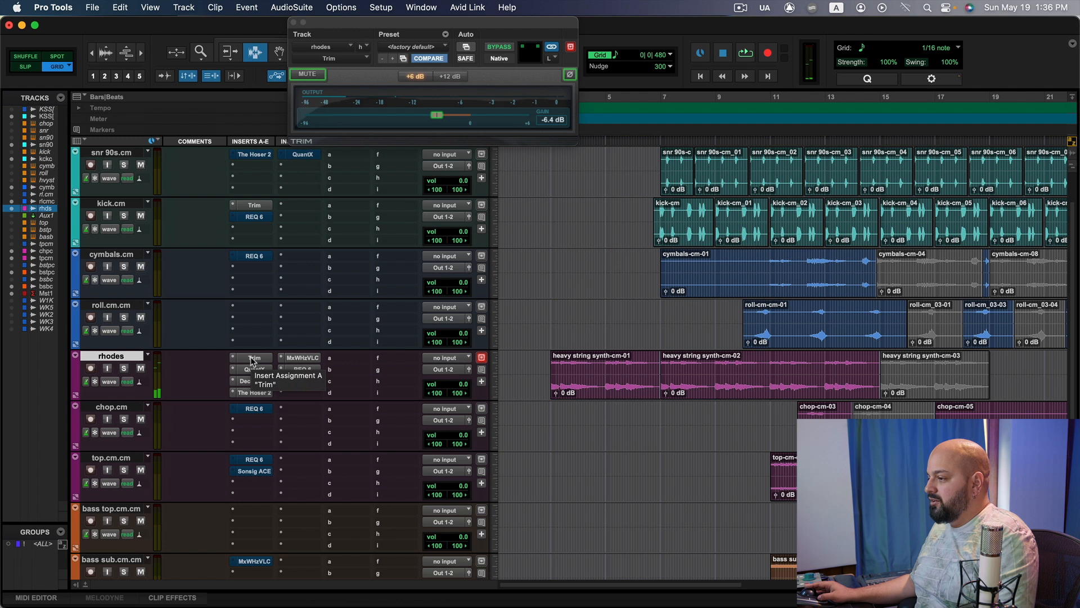
key(space)
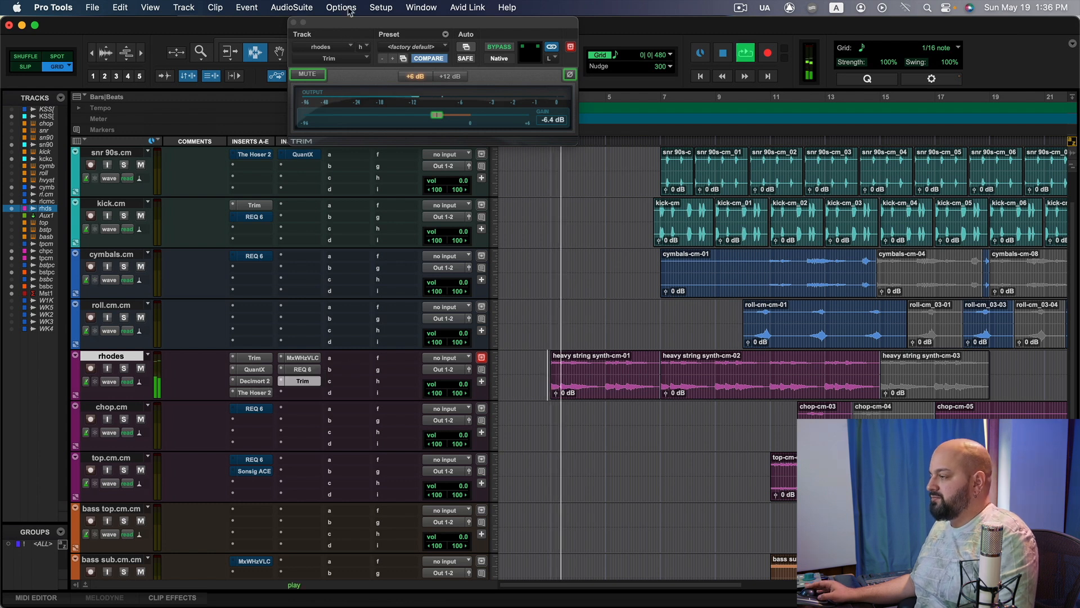
click(293, 23)
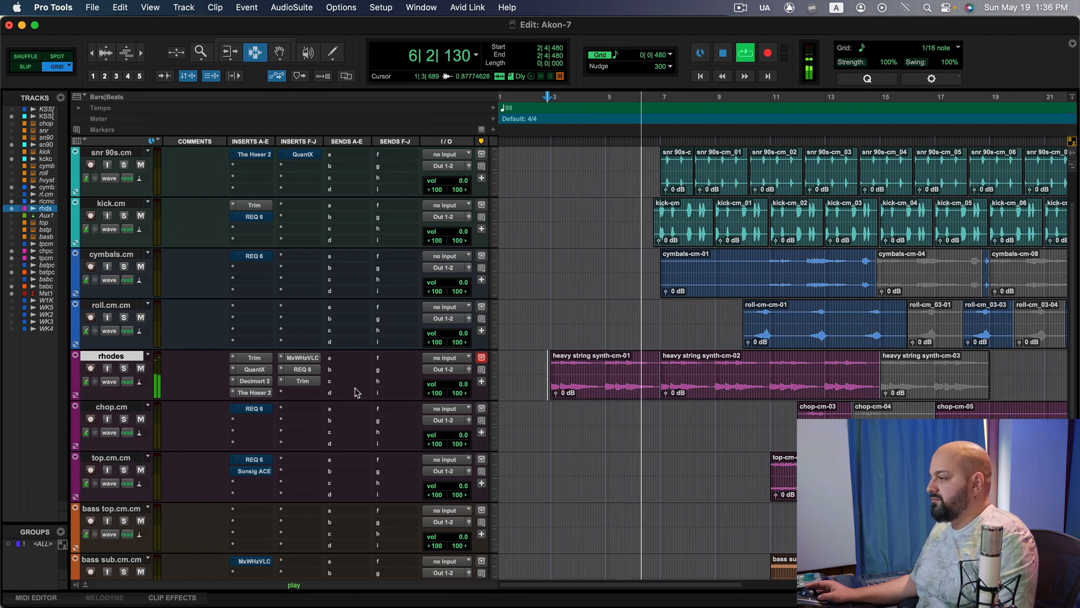
Step: Save the session, mute the rhodes track and stop playback
scroll(523, 422, up, 1)
key(super+s)
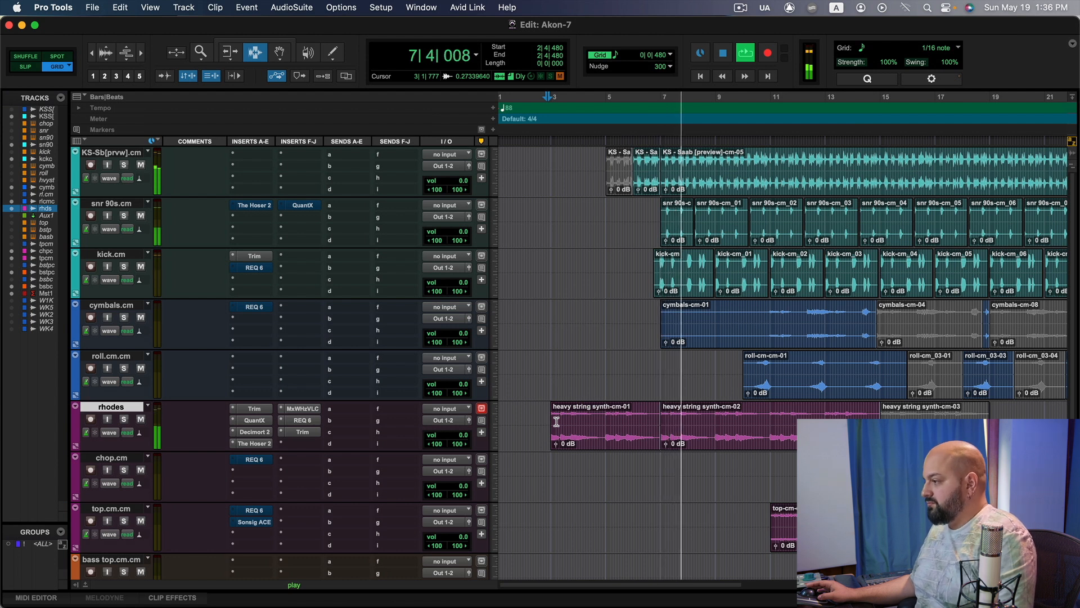
click(141, 419)
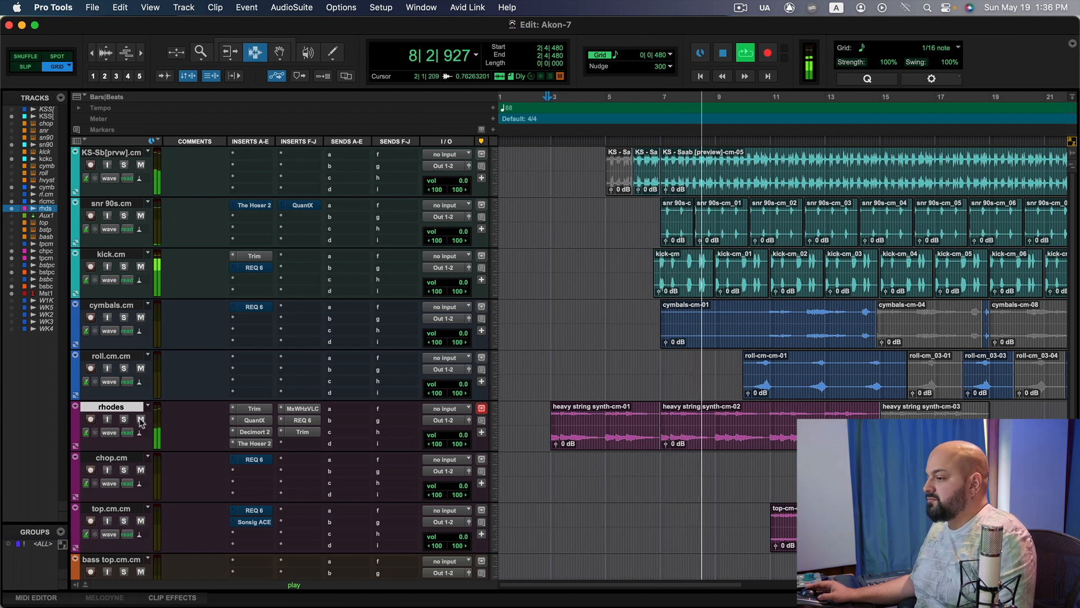
key(space)
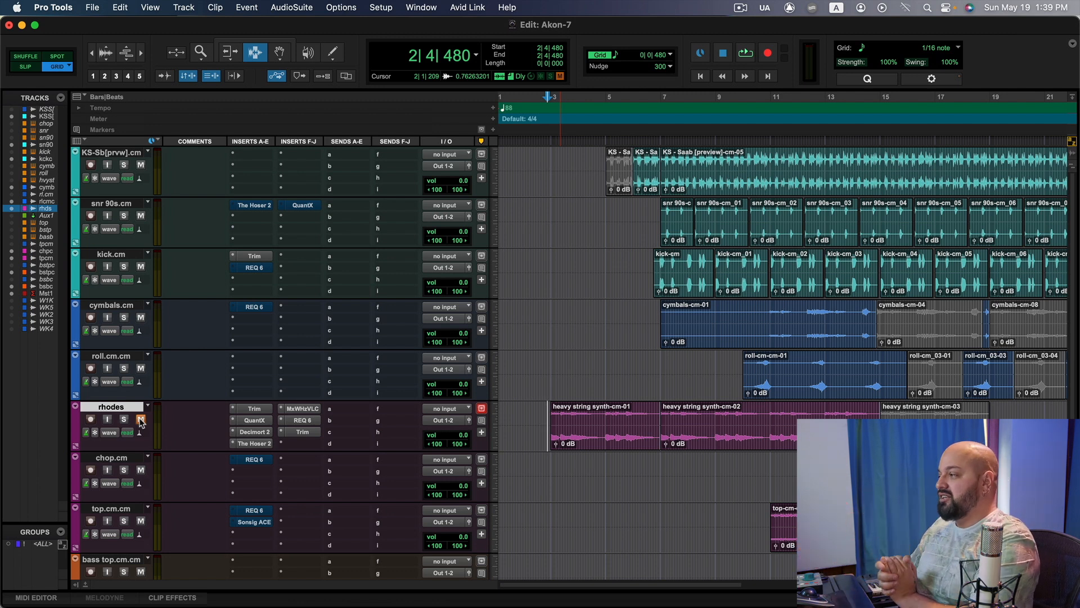
Step: Unmute the rhodes track and mute the chop, top, bass top and bass sub tracks together
click(141, 419)
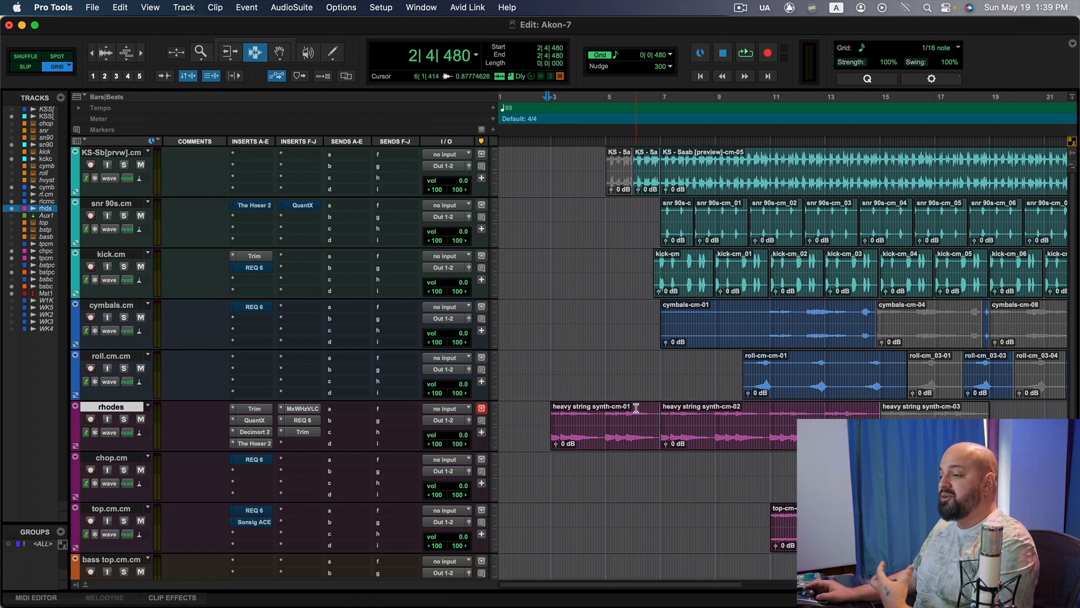
scroll(344, 443, down, 4)
click(113, 508)
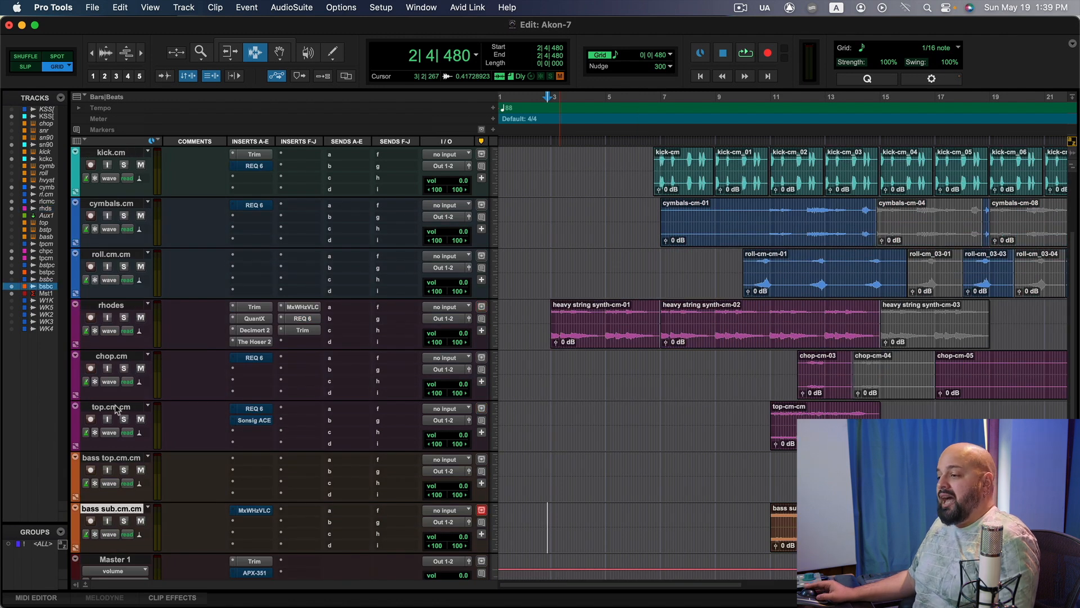
shift+click(121, 357)
scroll(439, 431, up, 4)
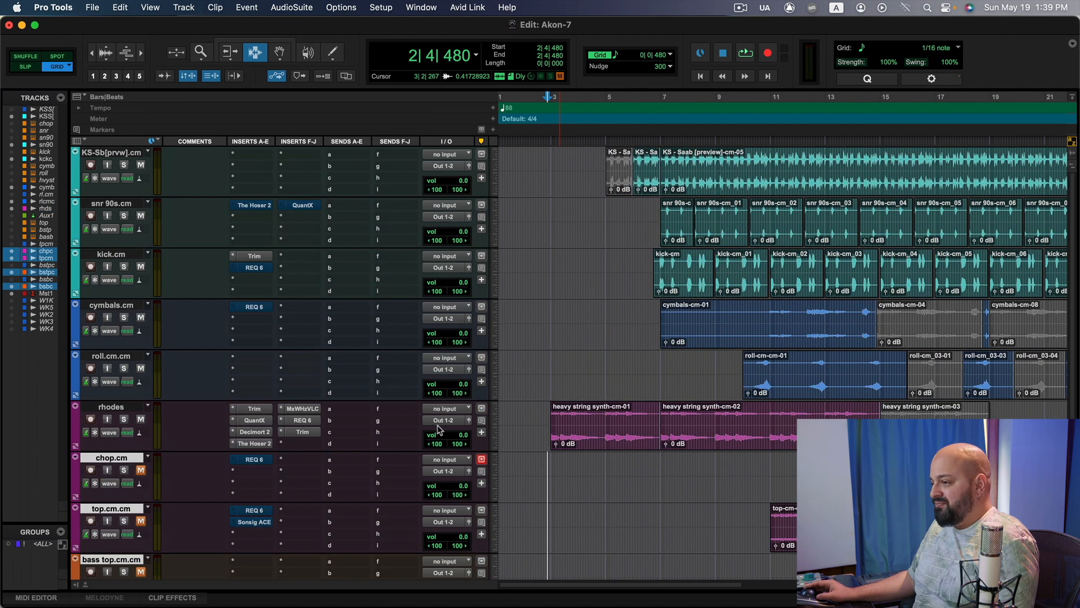
Step: Mute the tracks from KS-Sb[prvw].cm through roll.cm.cm together
click(137, 359)
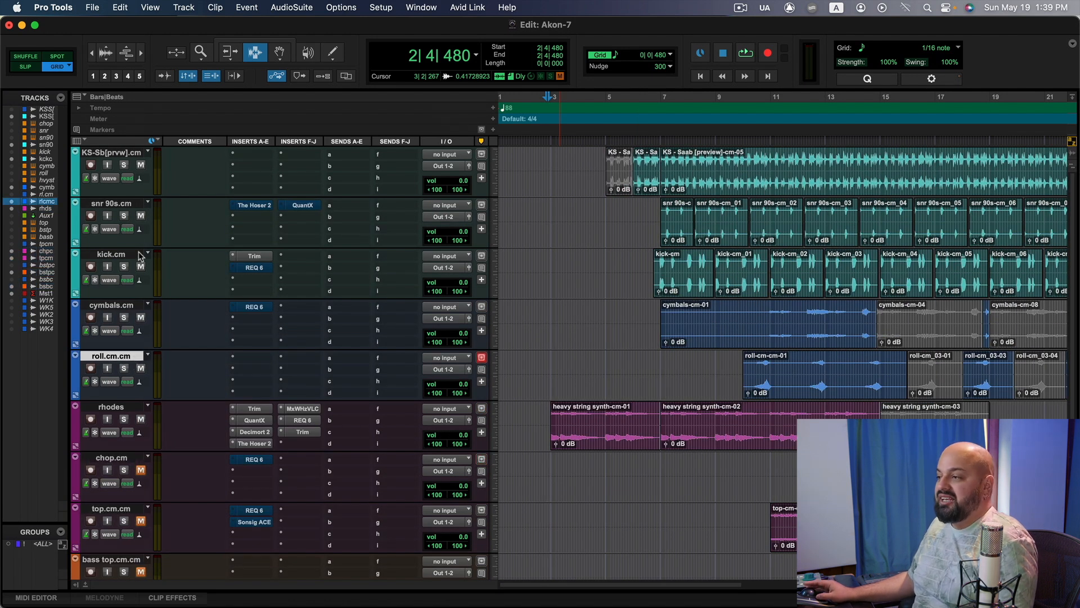
shift+click(133, 155)
alt+shift+click(141, 165)
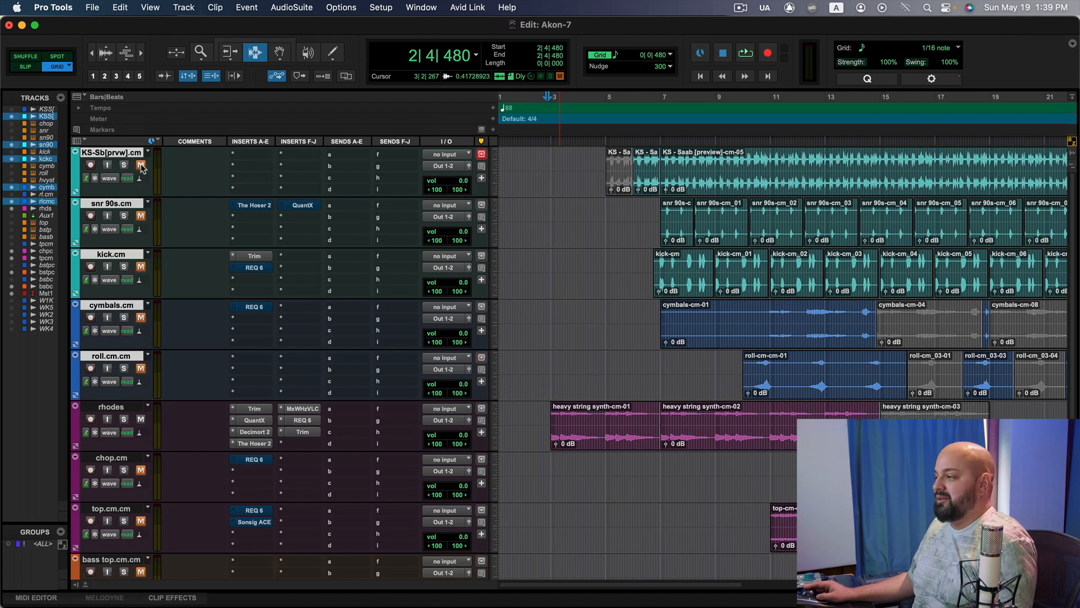
Step: Unmute the KS-Sb[prvw].cm track, audition it soloed from 6|4|480, and clear the solo with playback start set to 5|4|480
click(657, 373)
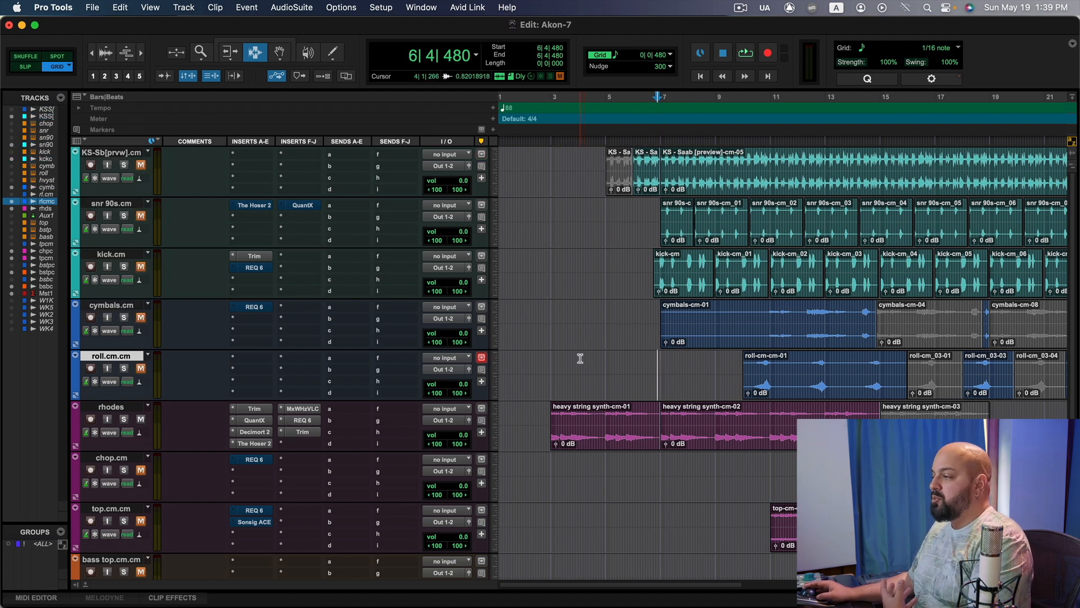
click(129, 167)
key(space)
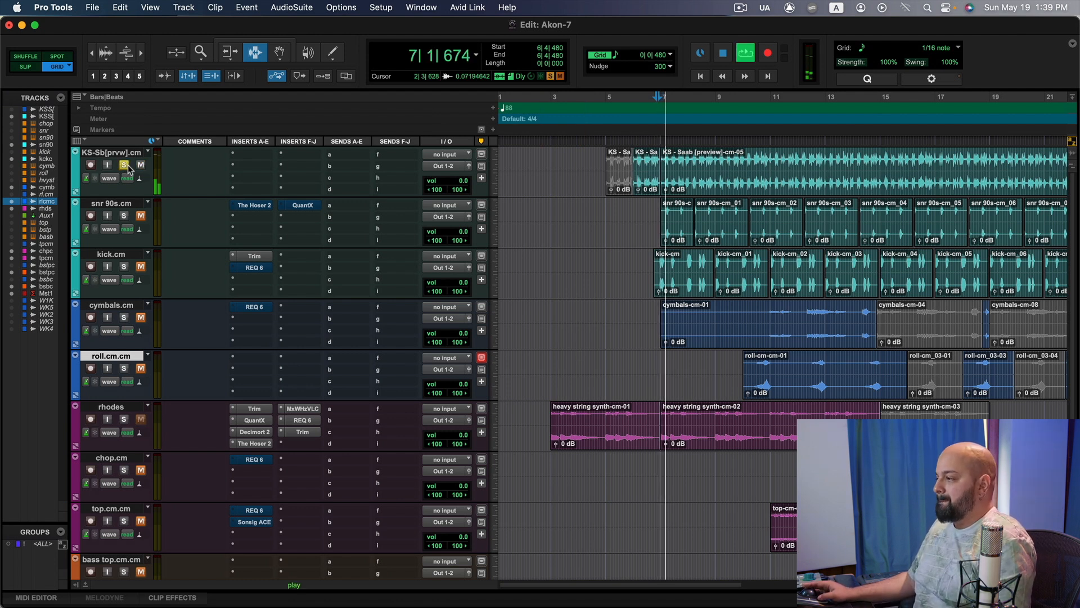
click(630, 214)
key(space)
click(124, 166)
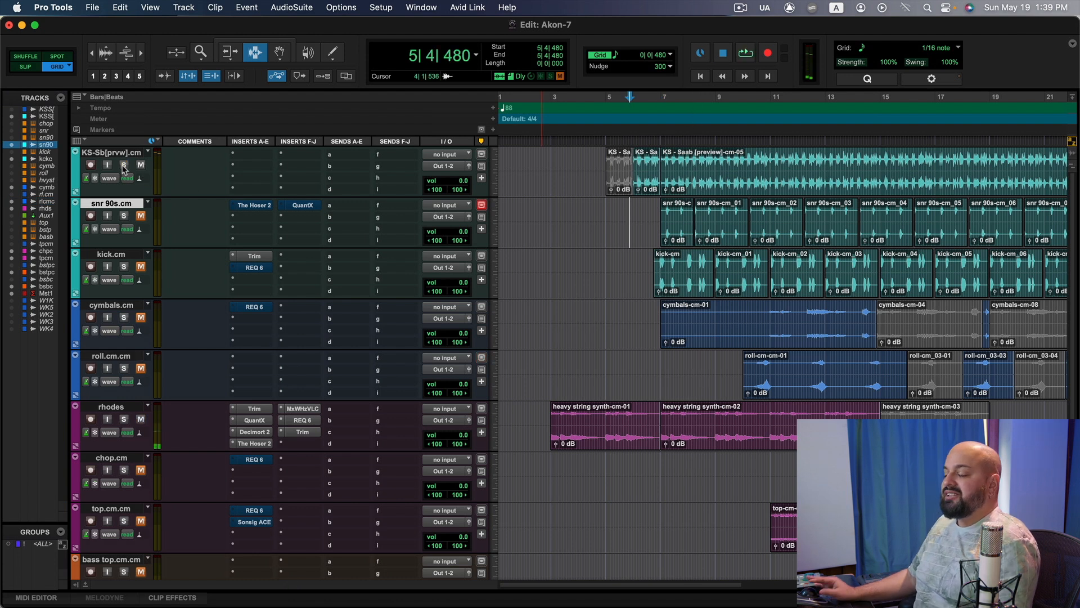
Step: Play the rhodes and KS-Sb[prvw].cm tracks together and lower the KS-Sb[prvw].cm volume to -2.0
click(142, 421)
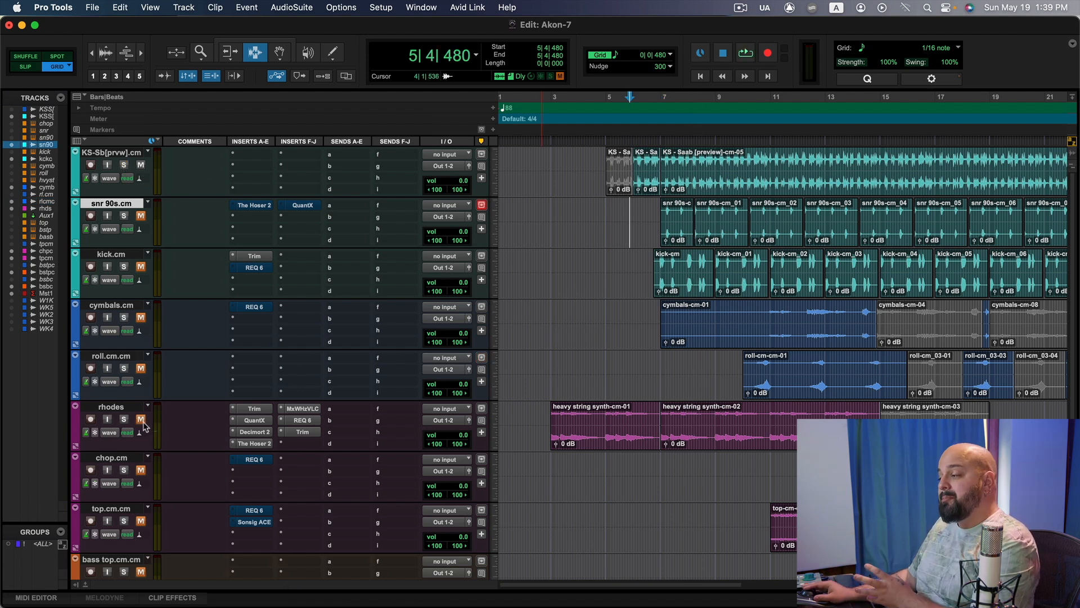
click(141, 420)
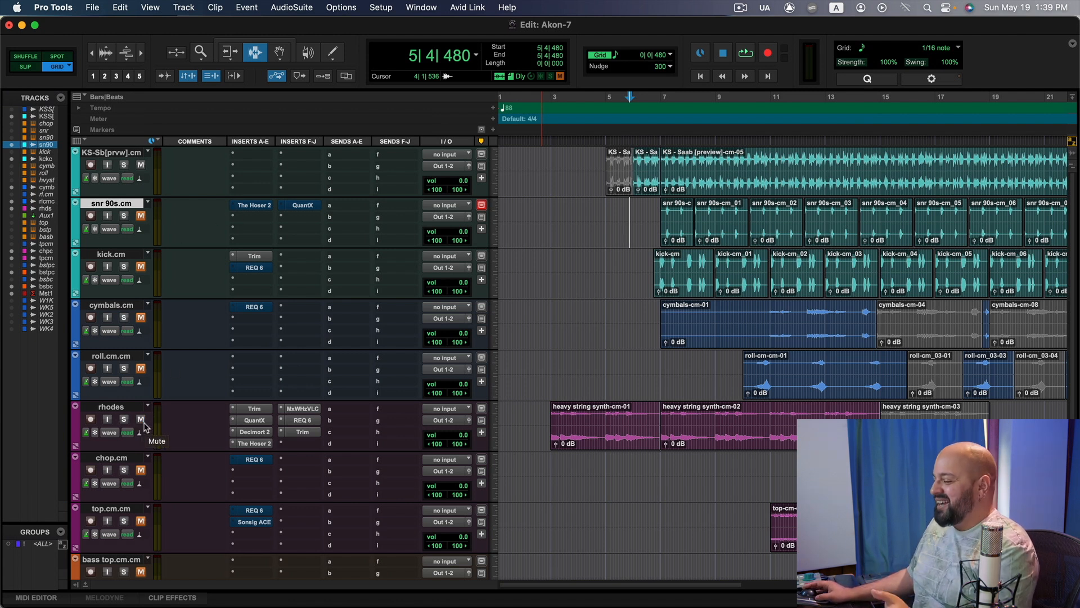
key(space)
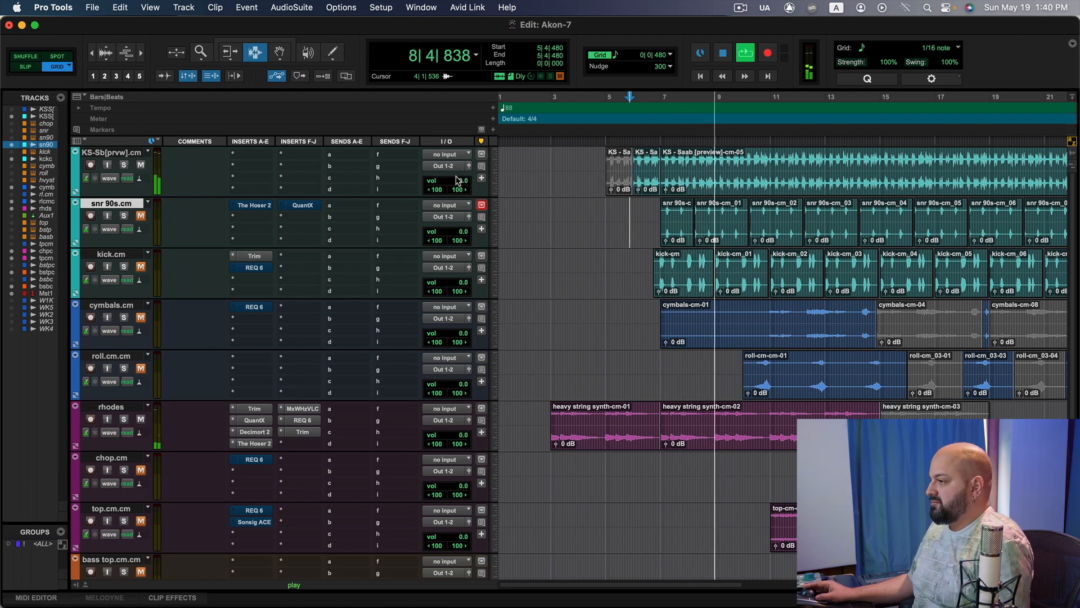
drag(456, 180, 456, 186)
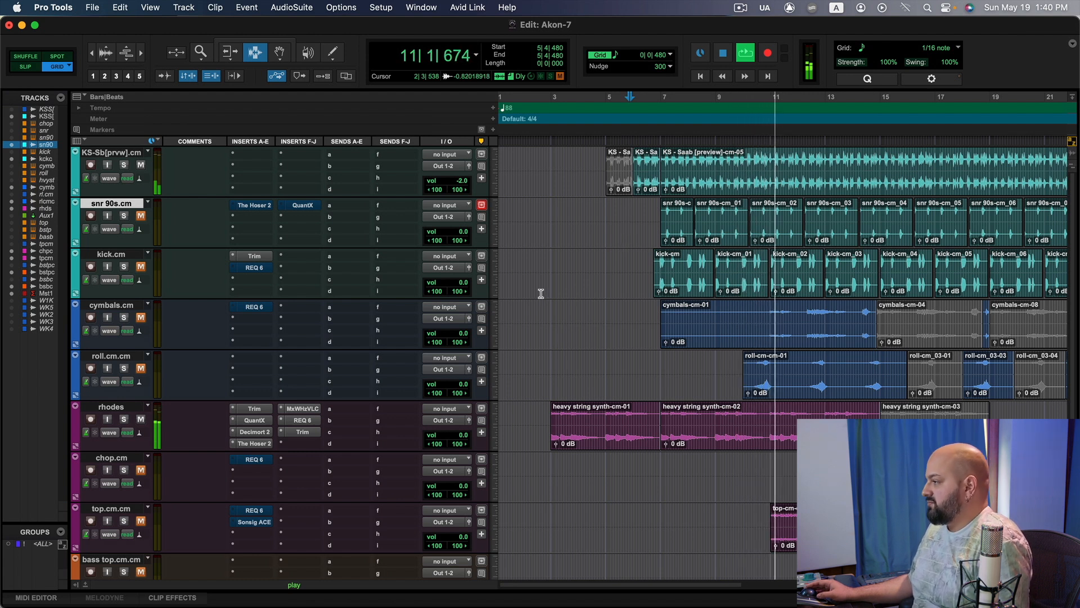
key(space)
Step: Set the rhodes track's last Trim insert to -6.8 dB gain and play the unmuted rhodes with the KS-Sb[prvw].cm track
click(141, 419)
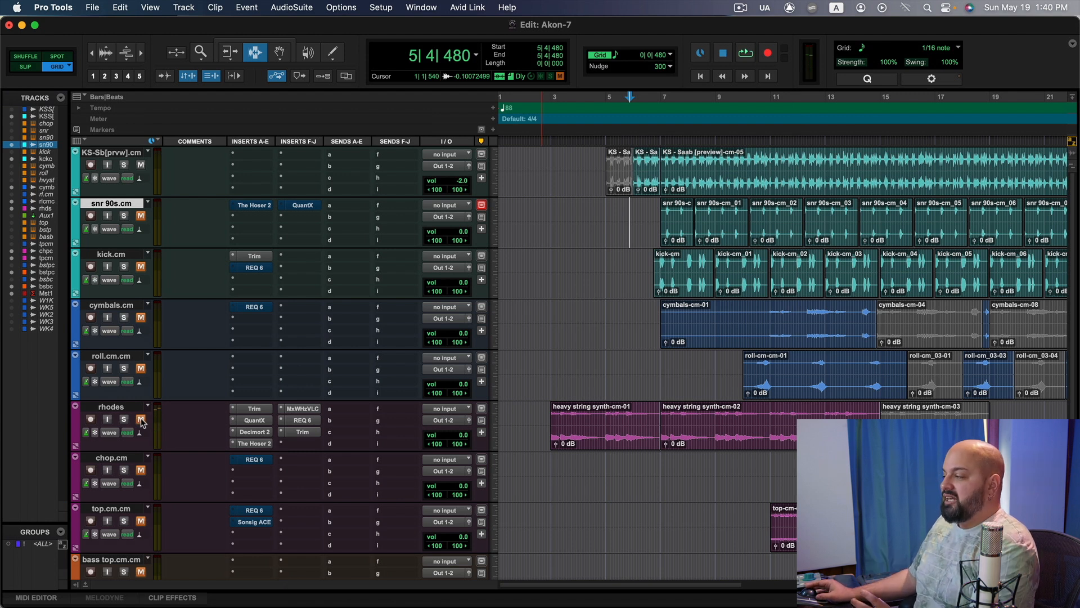
click(302, 432)
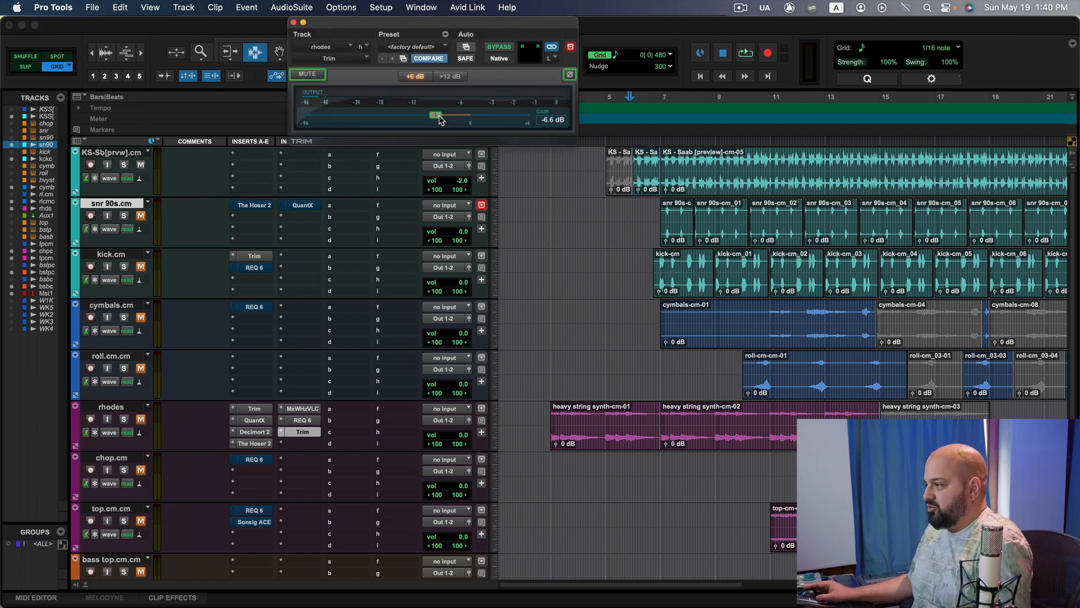
drag(439, 120, 437, 120)
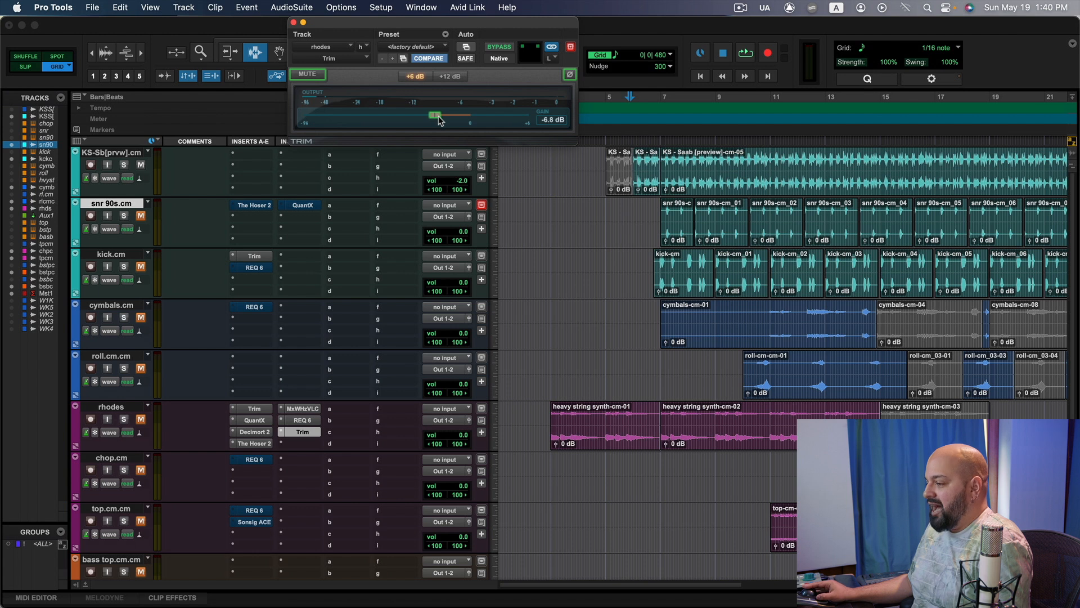
click(140, 420)
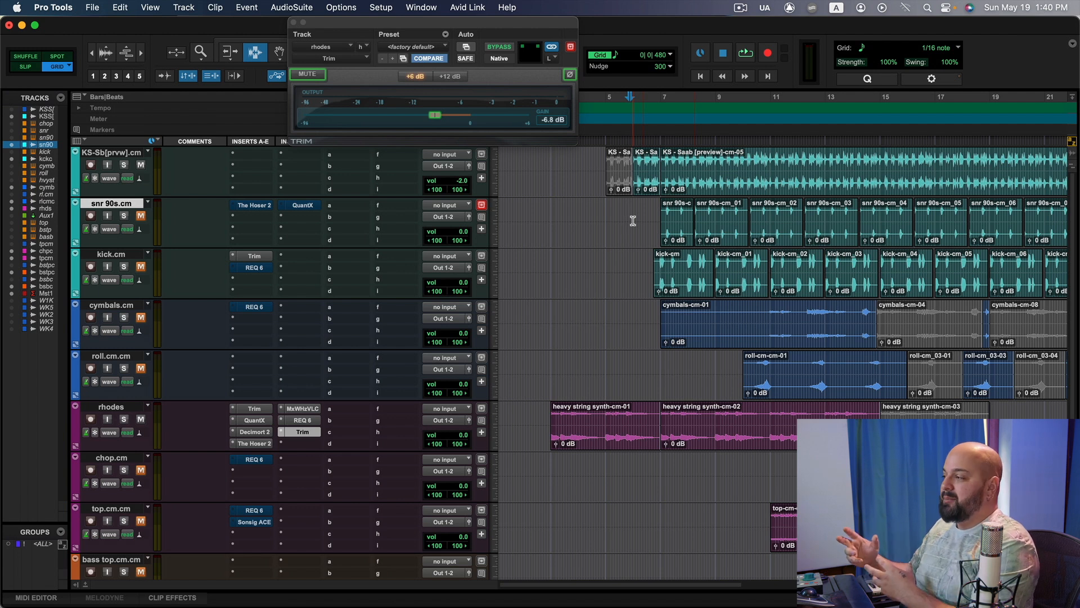
key(space)
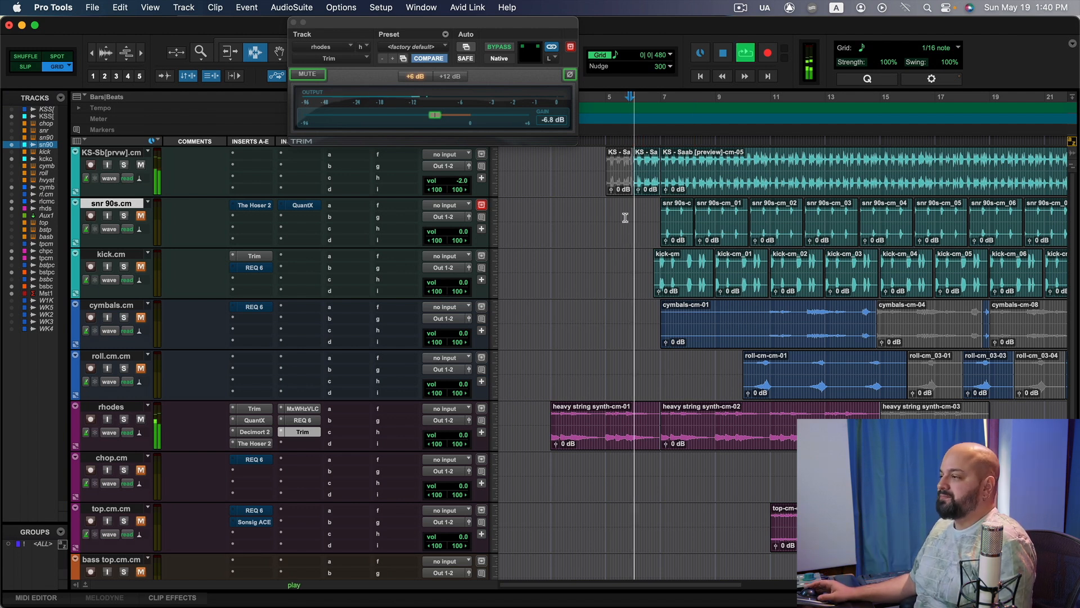
click(293, 23)
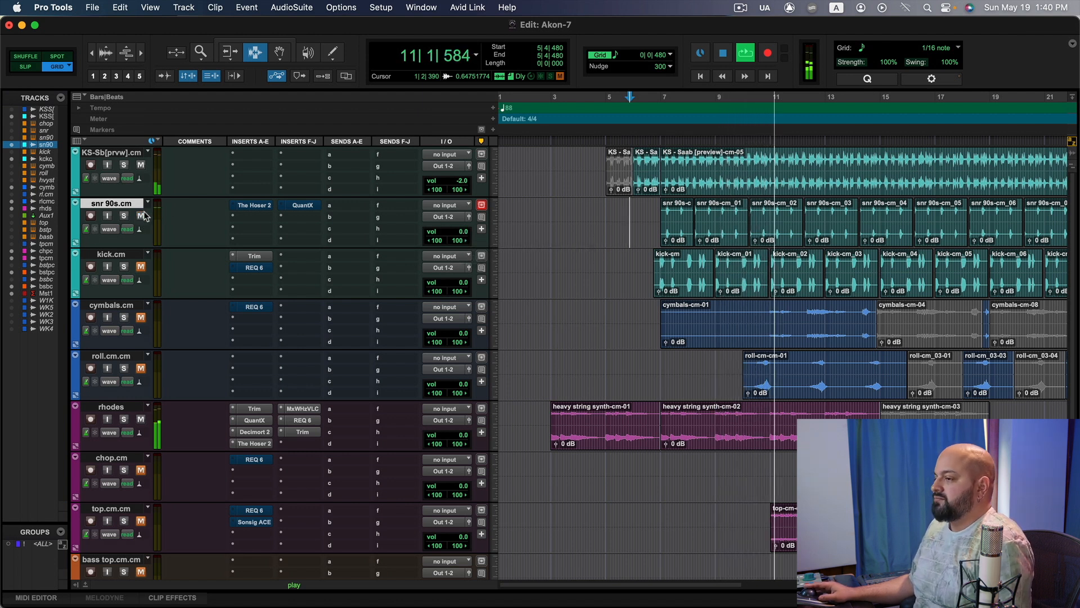
Step: Unmute the rhodes track and set the snr 90s.cm volume to -2.7 while playing from 6|3|480
key(space)
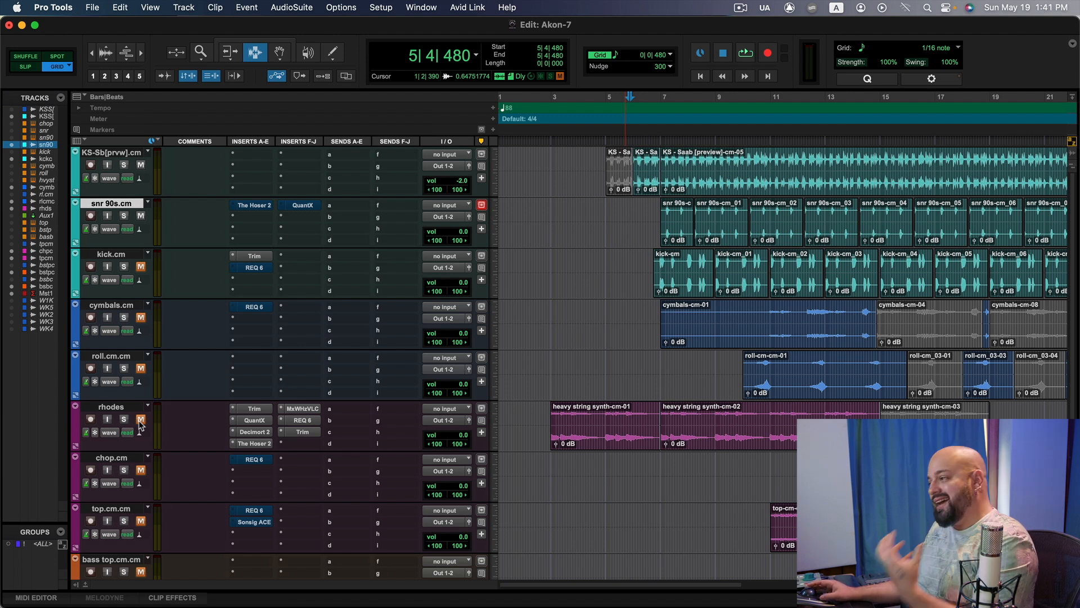
click(140, 420)
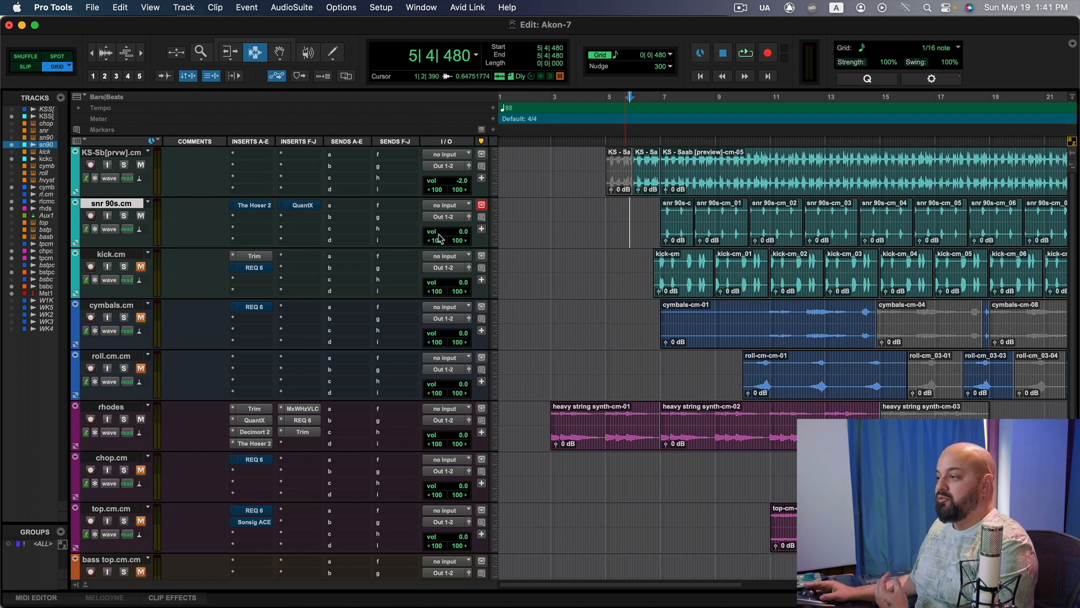
click(650, 225)
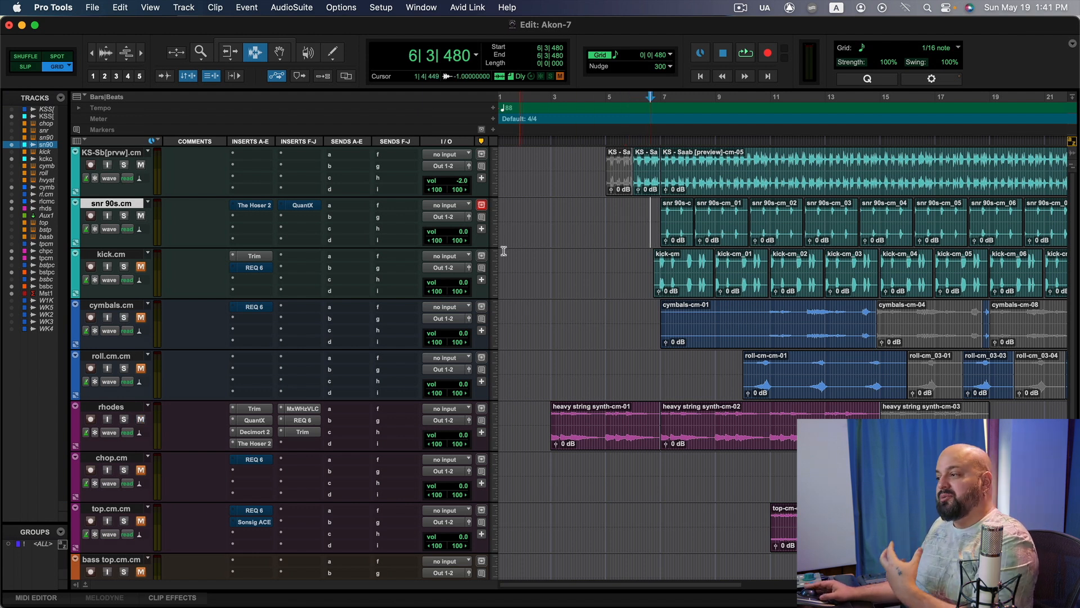
key(space)
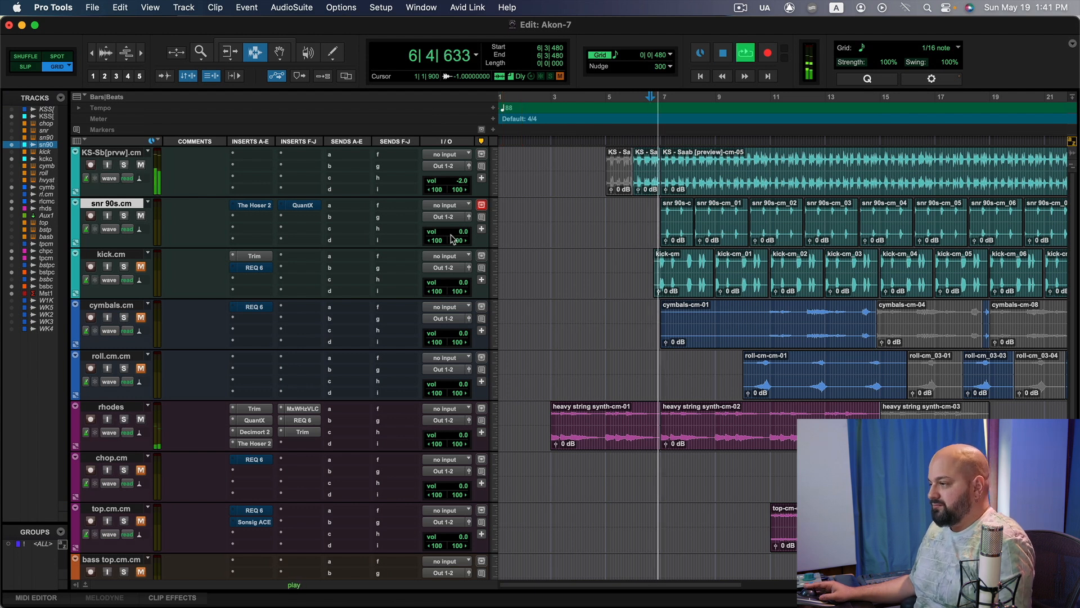
drag(452, 238, 447, 243)
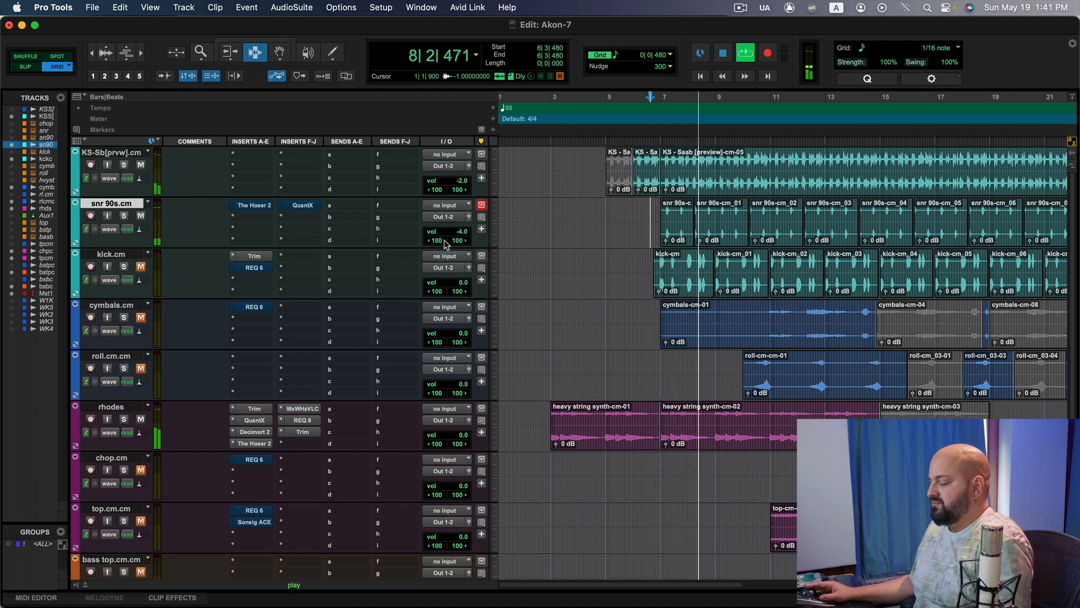
drag(446, 236, 447, 234)
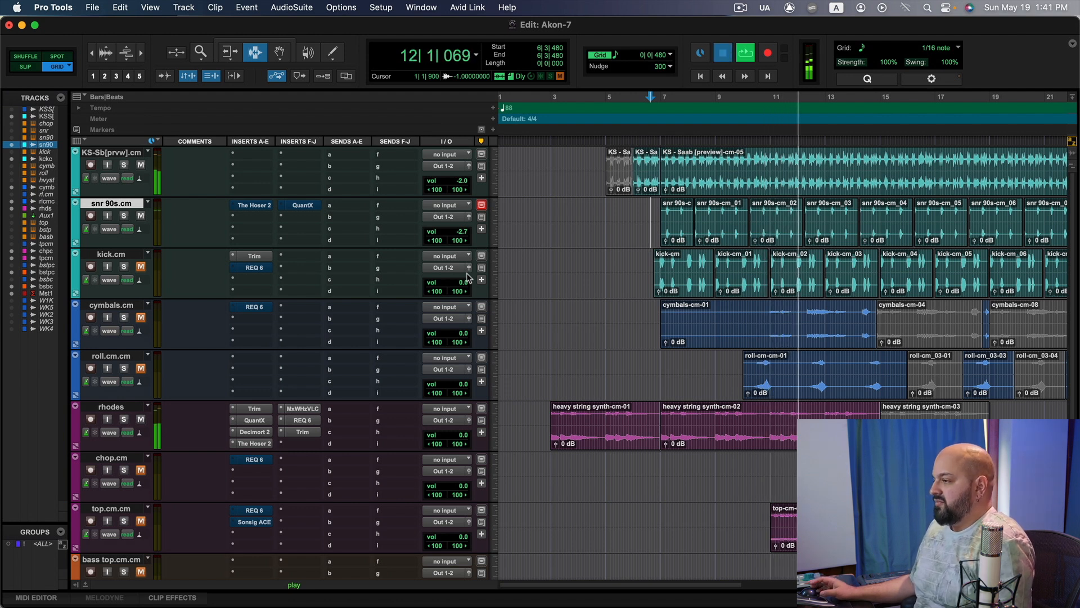
key(space)
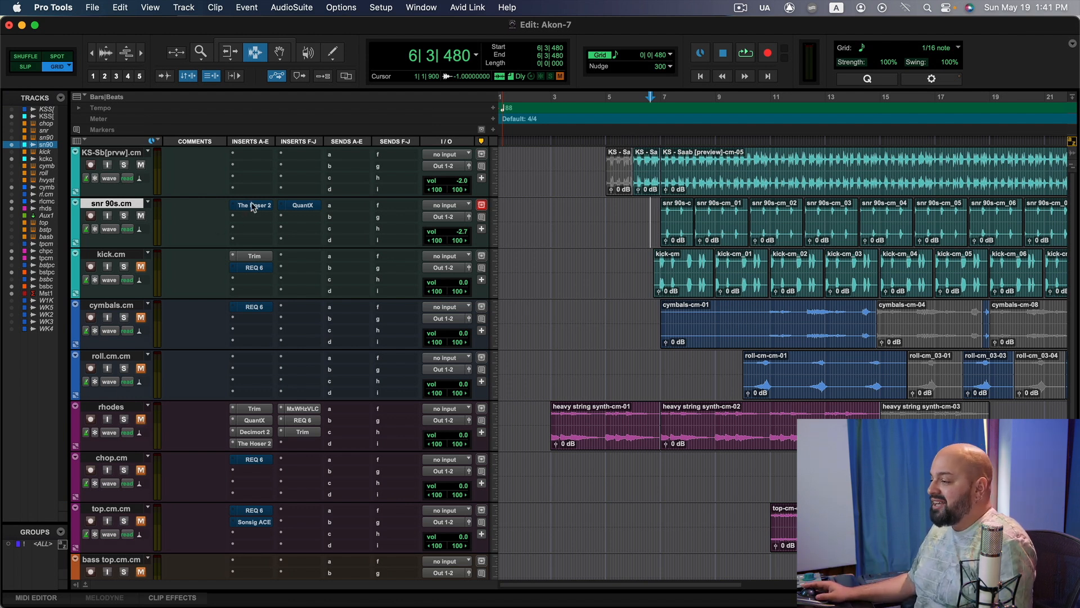
Step: Audition the snr 90s.cm track soloed, set the playback start to 6|4|480, and view its The Hoser 2 settings
click(124, 215)
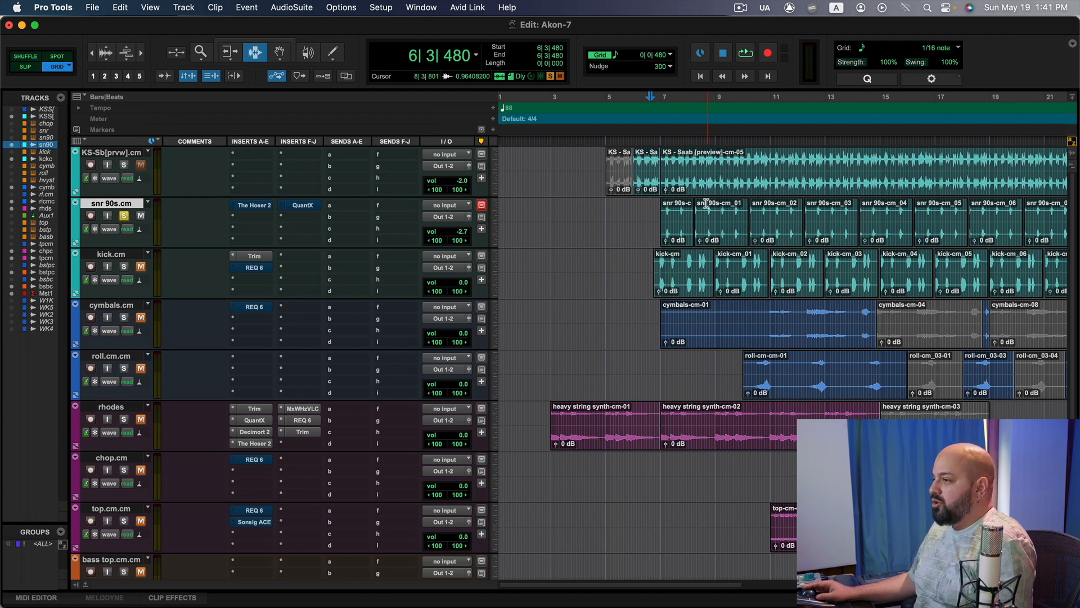
key(space)
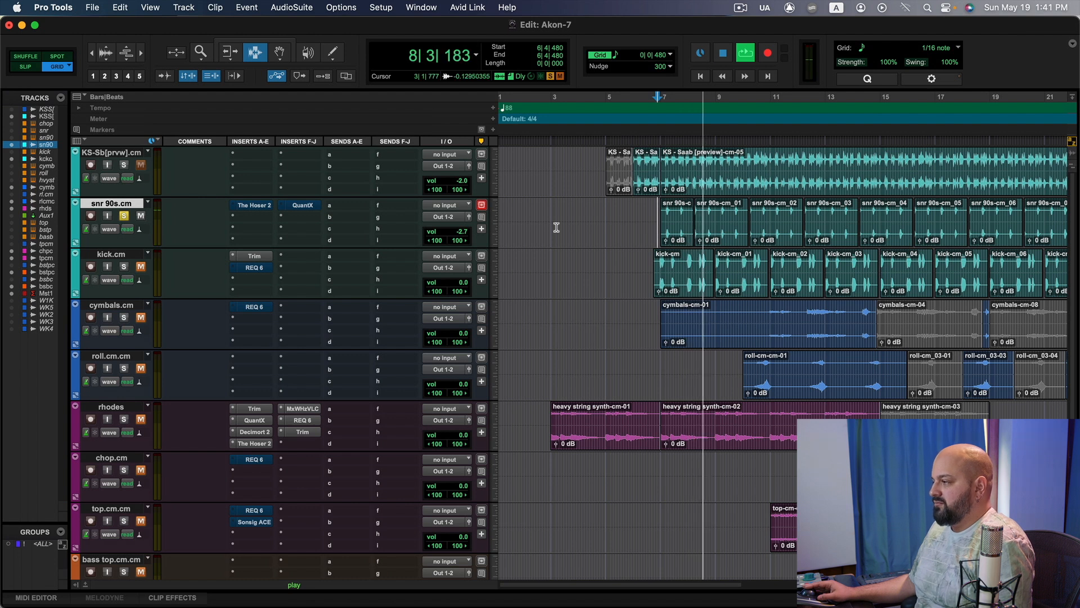
key(space)
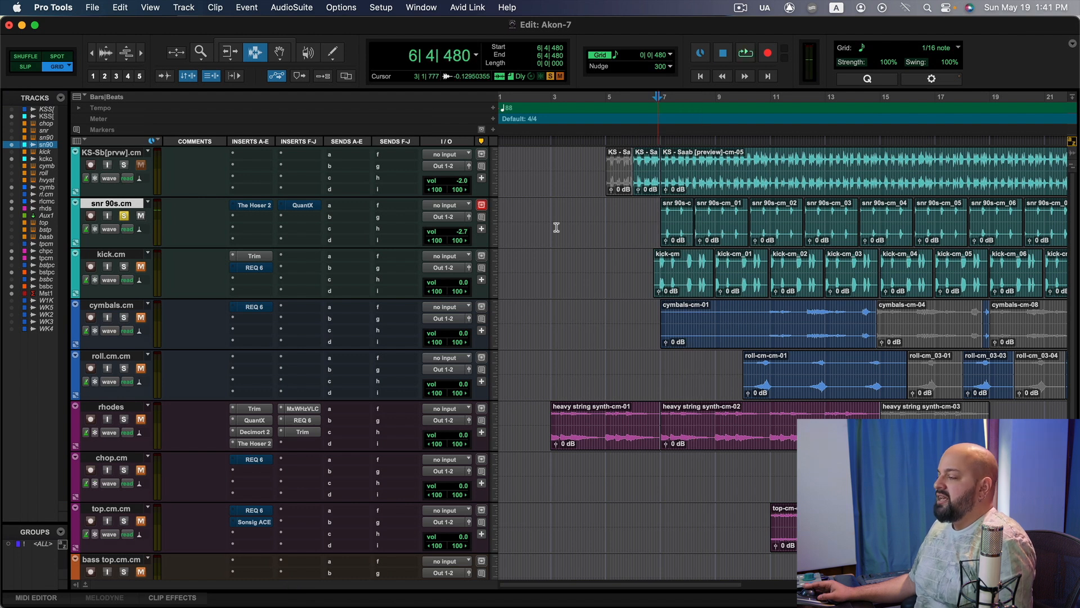
click(254, 205)
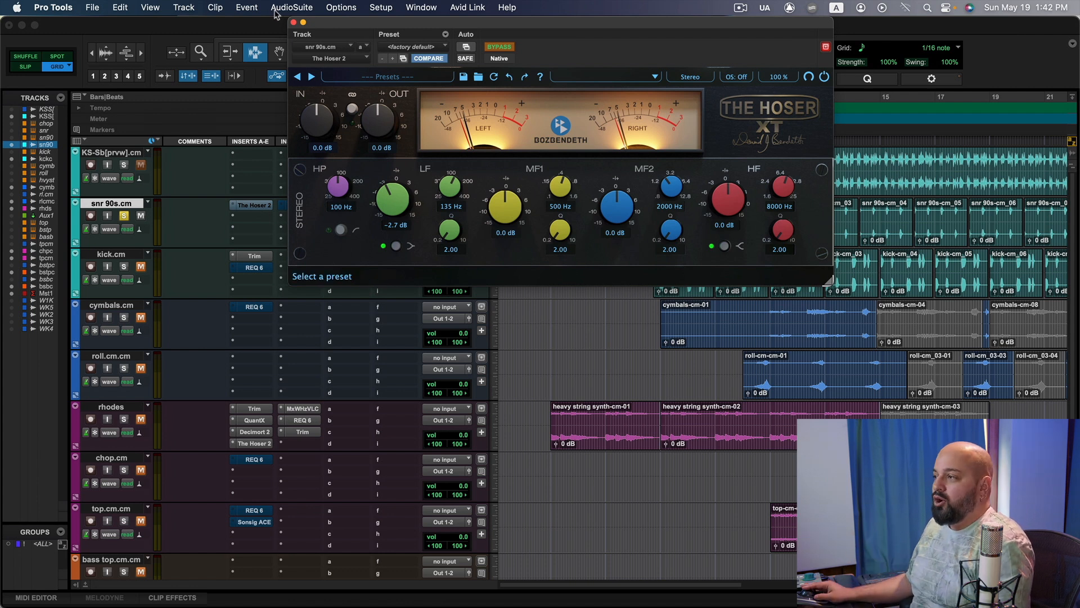
click(293, 21)
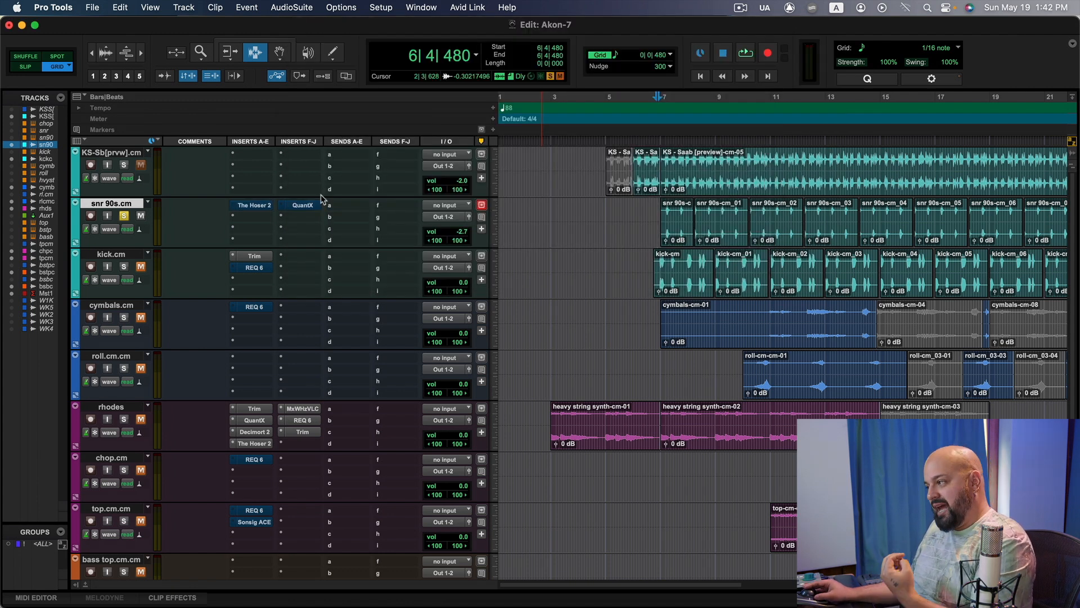
Step: Clear the snr 90s.cm solo and take its The Hoser 2 and QuantX inserts out of bypass while playing the mix
click(254, 205)
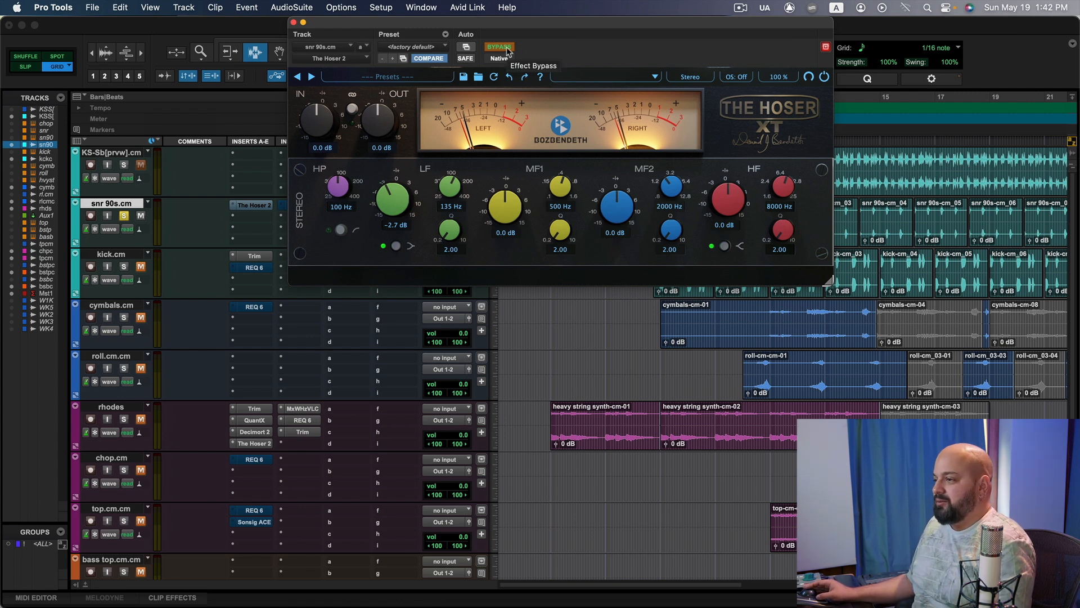
key(space)
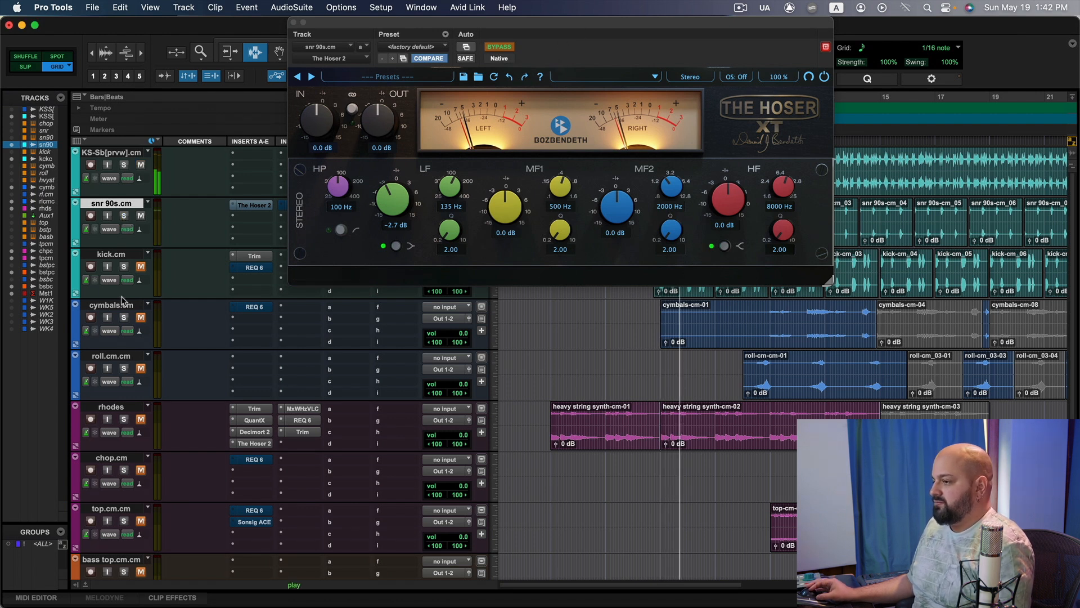
click(498, 47)
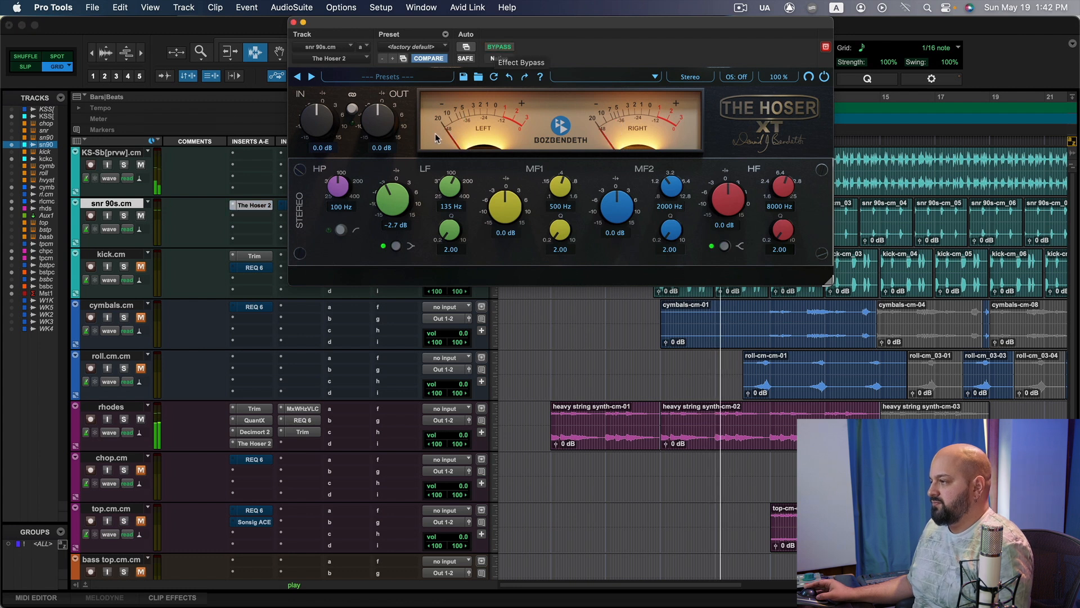
click(294, 22)
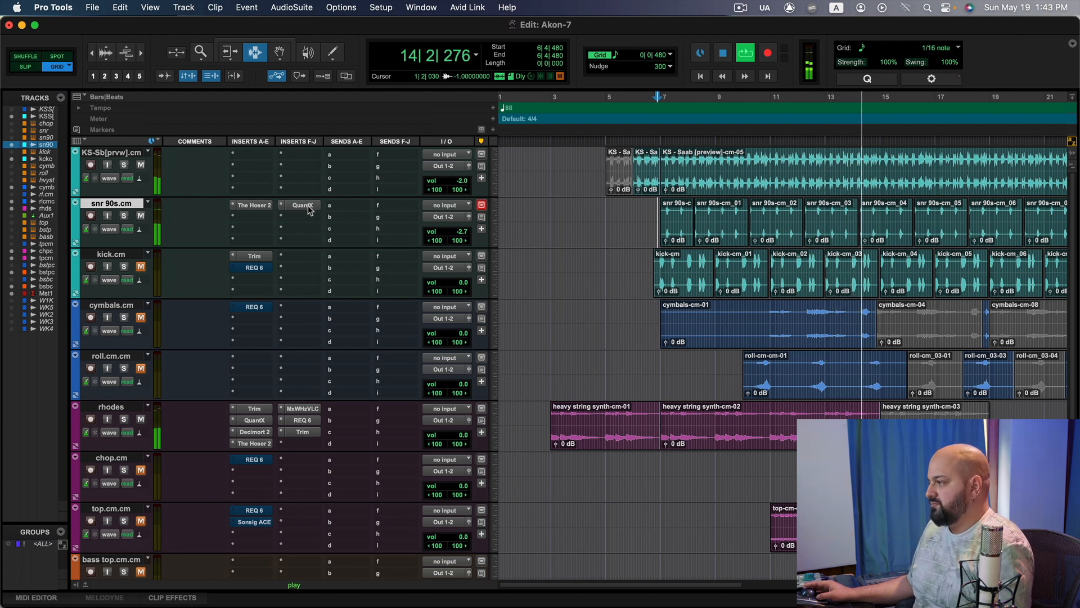
key(space)
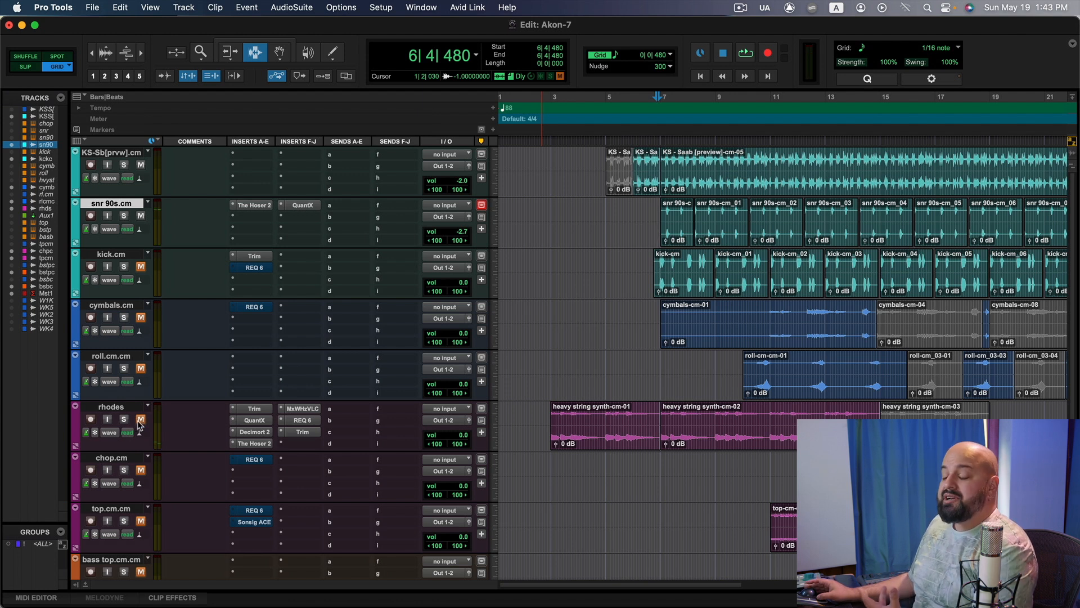
Step: Lower the reverb value below Modulation in the snr 90s.cm track's QuantX to 0.40 and play the mix to check it
click(302, 206)
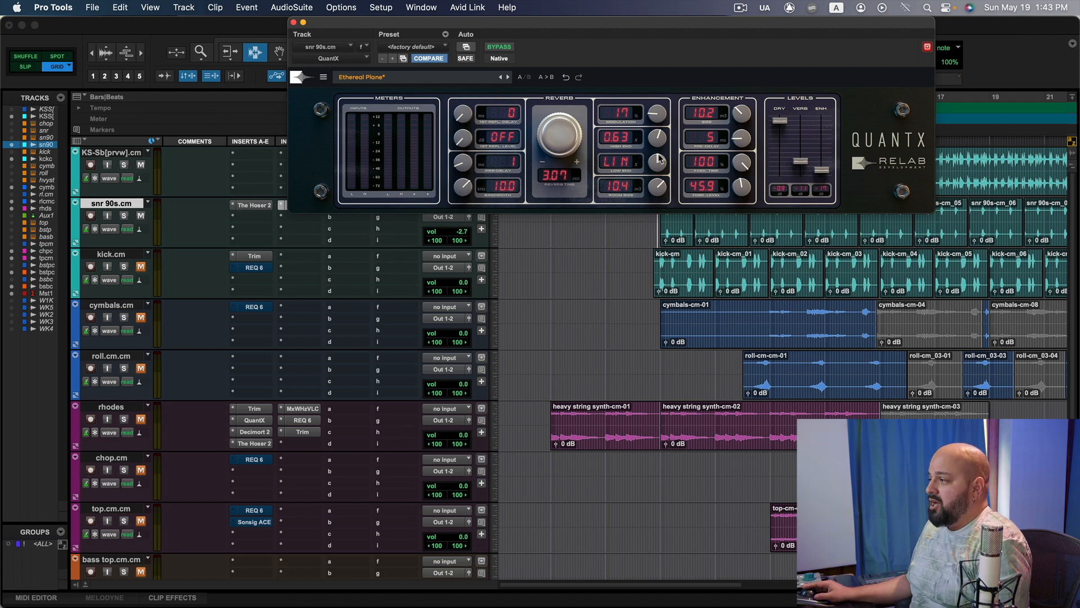
drag(652, 143, 651, 150)
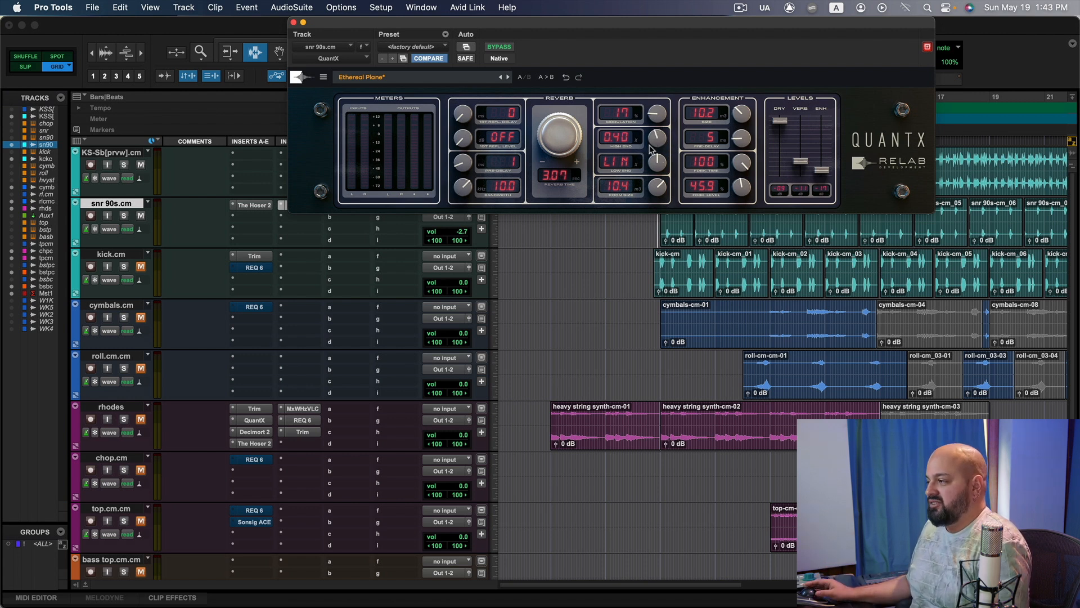
key(space)
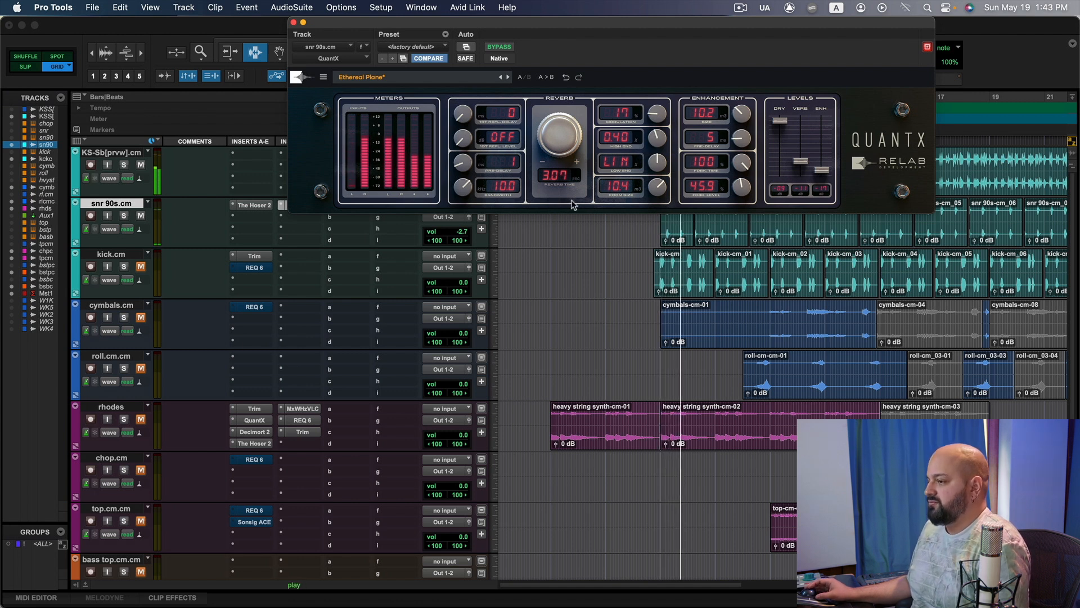
click(141, 419)
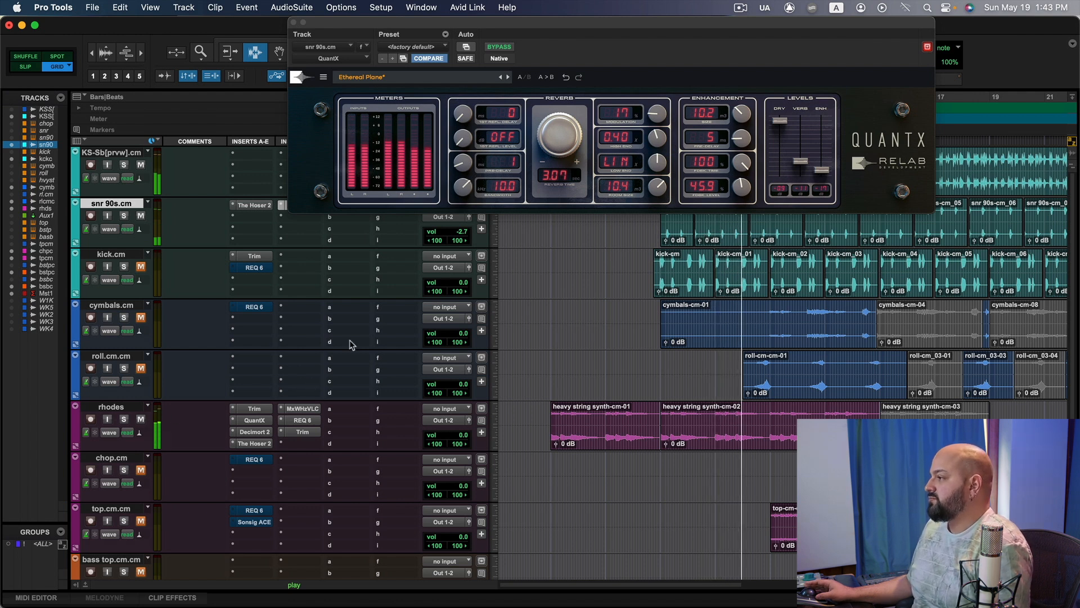
mouse_move(665, 129)
mouse_down()
mouse_move(669, 115)
mouse_move(657, 164)
mouse_move(655, 132)
mouse_up()
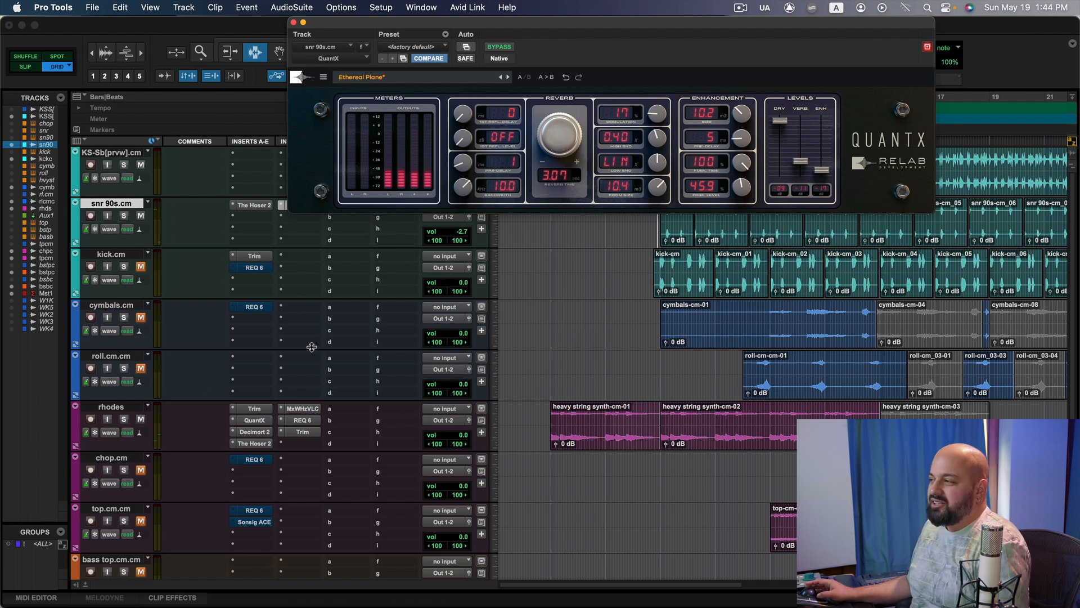
click(293, 23)
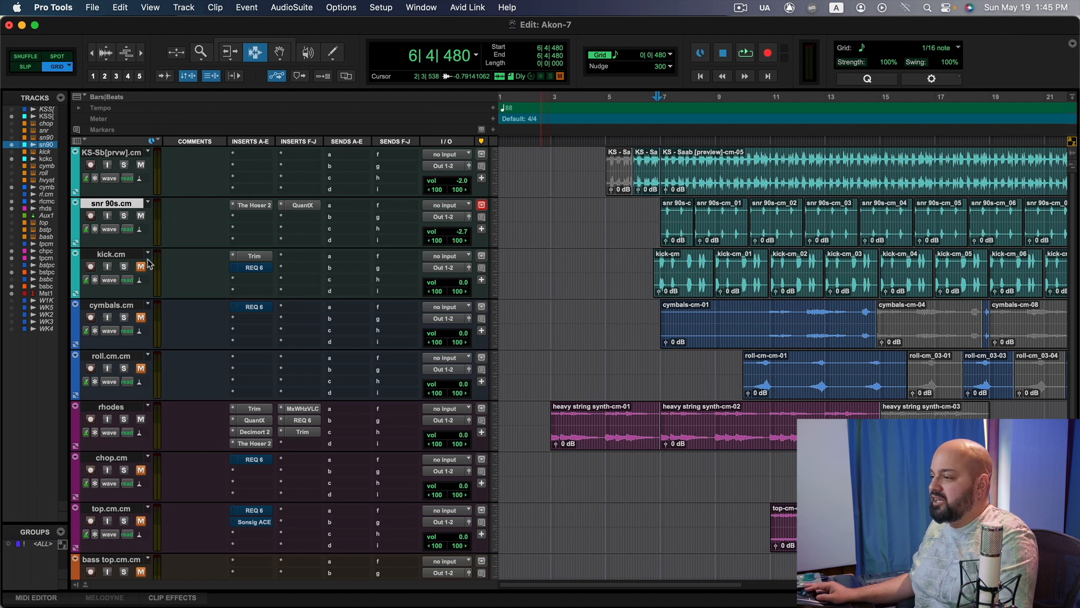
Step: Unmute the kick.cm track and audition it with the sample, snare and rhodes tracks from 6|4|480
key(space)
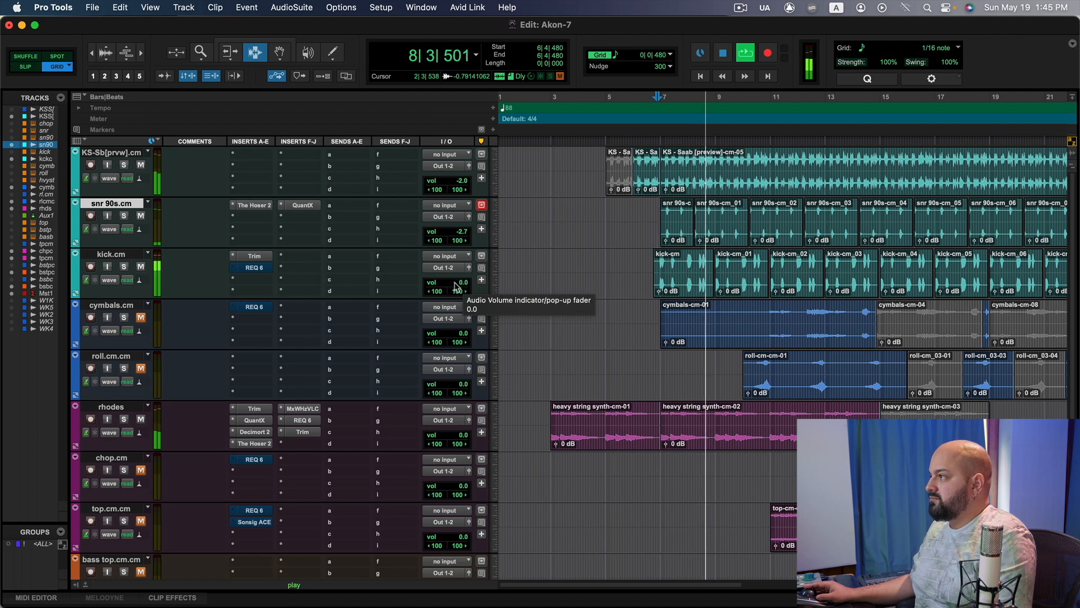
key(space)
click(141, 267)
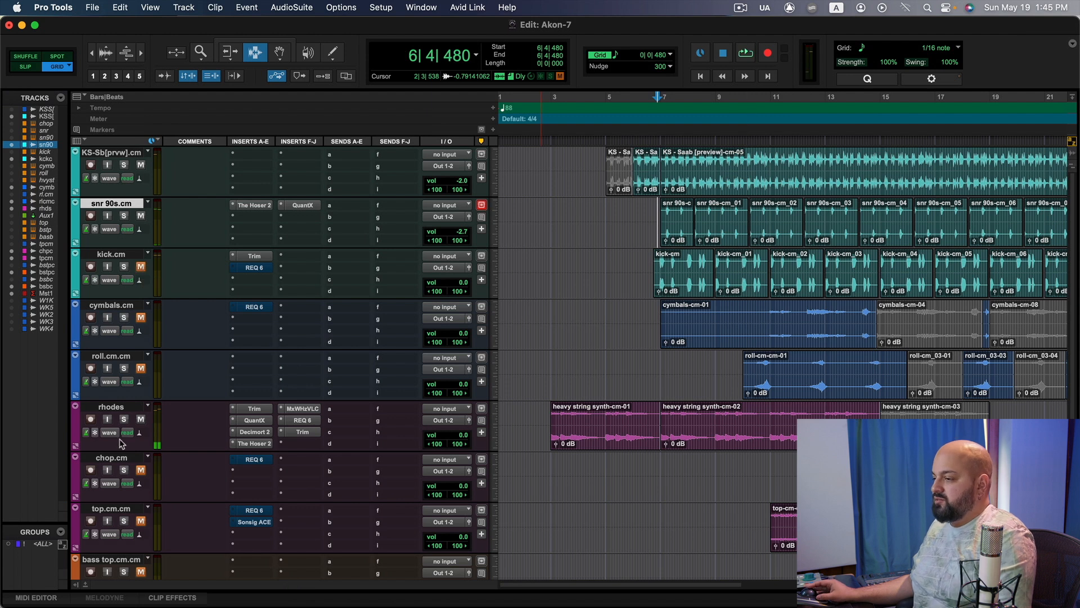
click(141, 267)
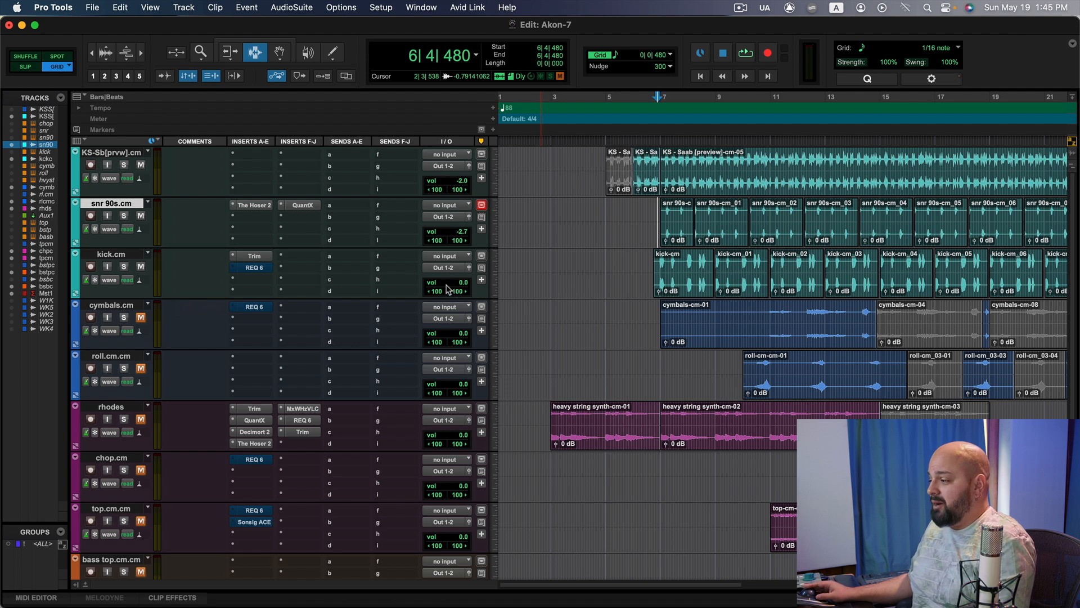
click(140, 421)
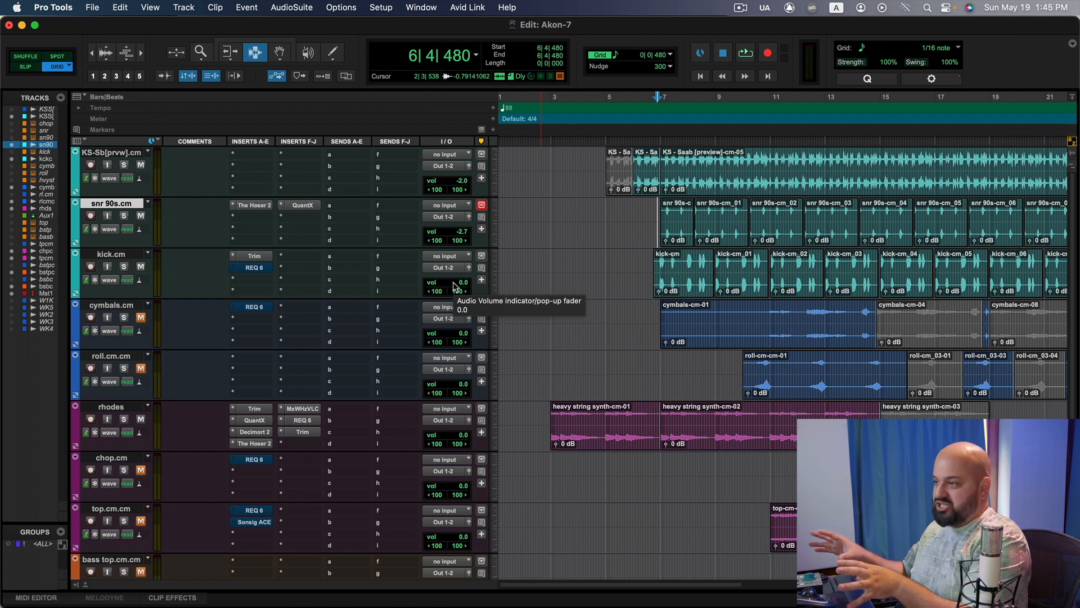
Step: Lower the kick.cm volume to -3.3 while playing the mix from 6|4|480
key(space)
drag(454, 286, 457, 290)
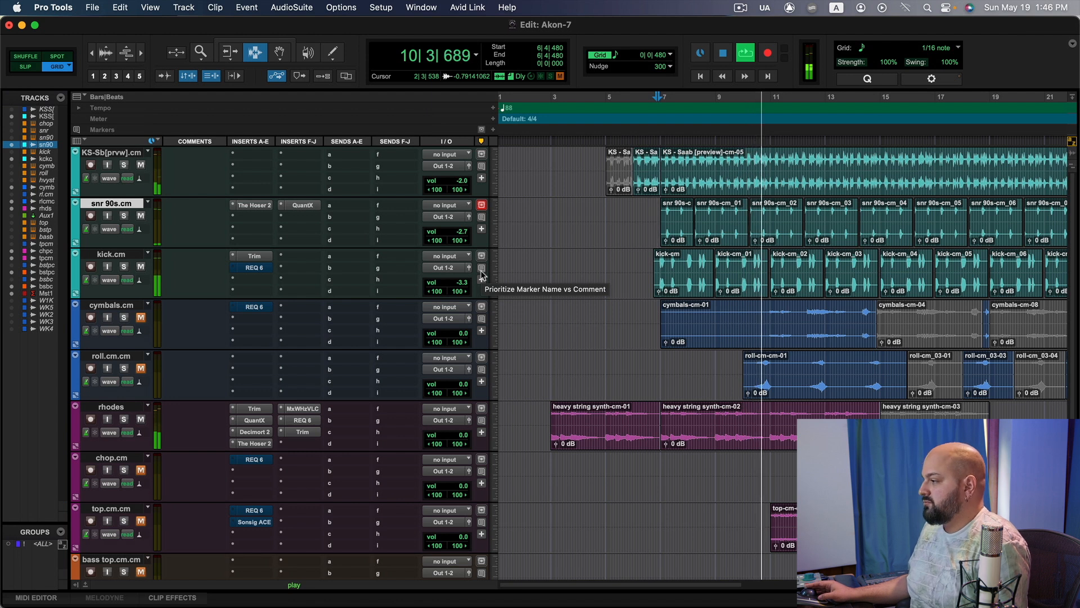
key(space)
click(142, 419)
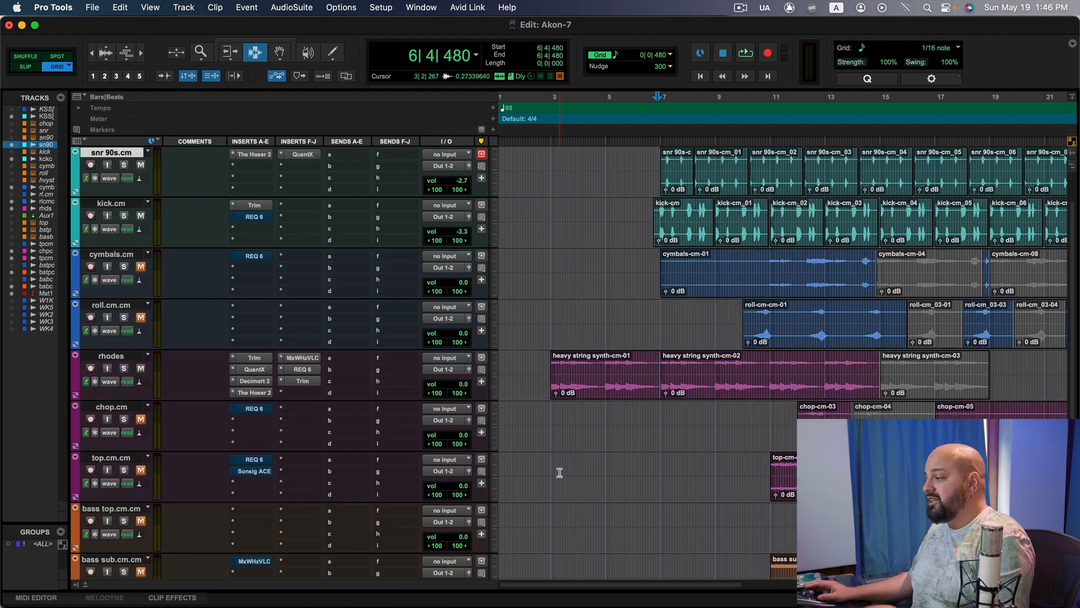
Step: Unmute the bass sub.cm.cm track and play it with the mix from 10|4|480
scroll(560, 472, down, 5)
click(765, 420)
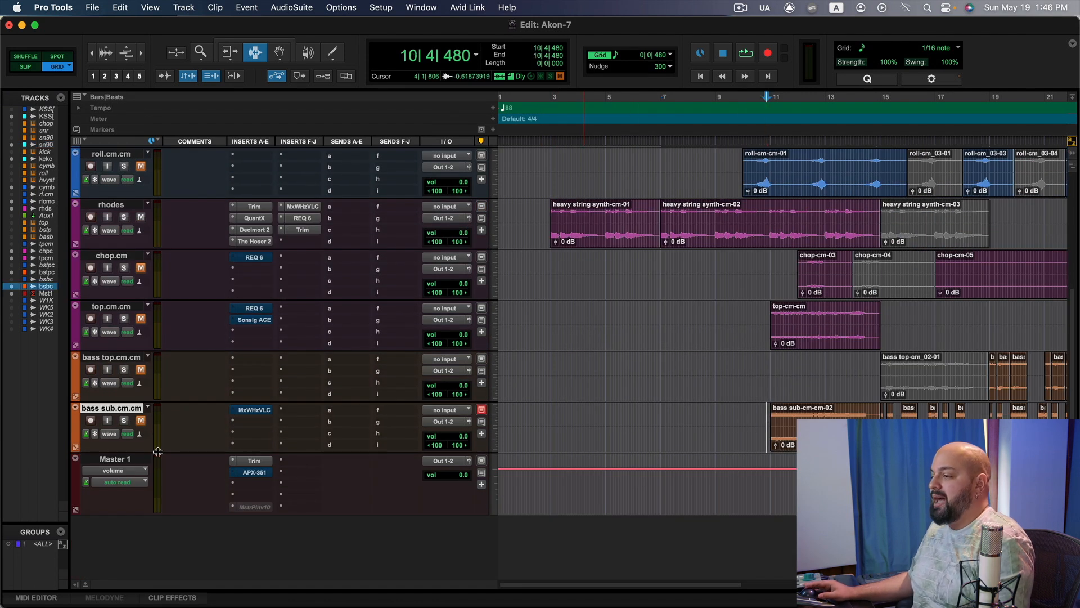
key(space)
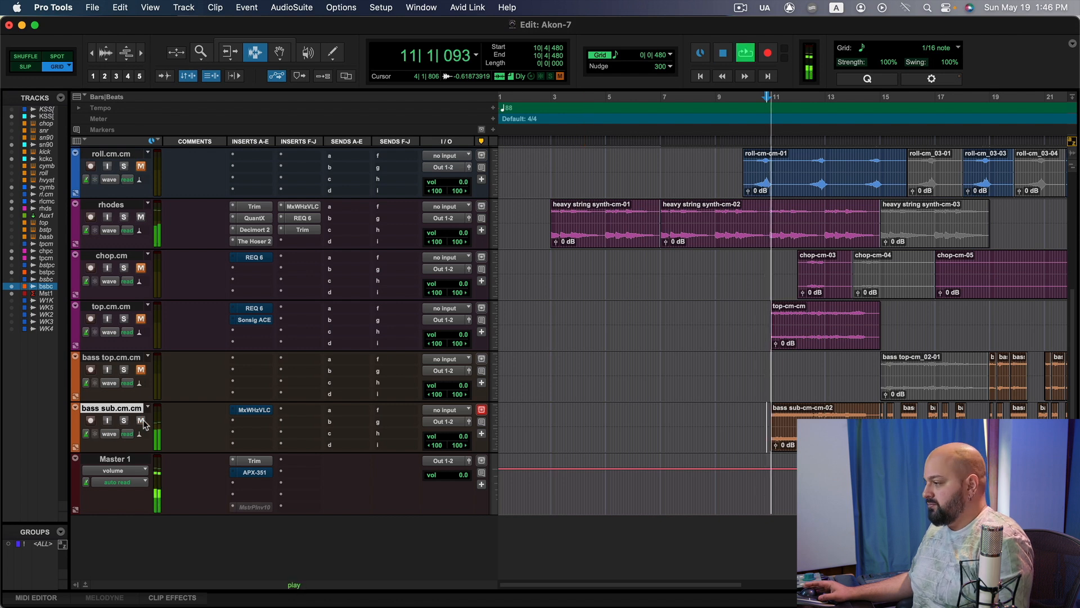
scroll(535, 480, up, 5)
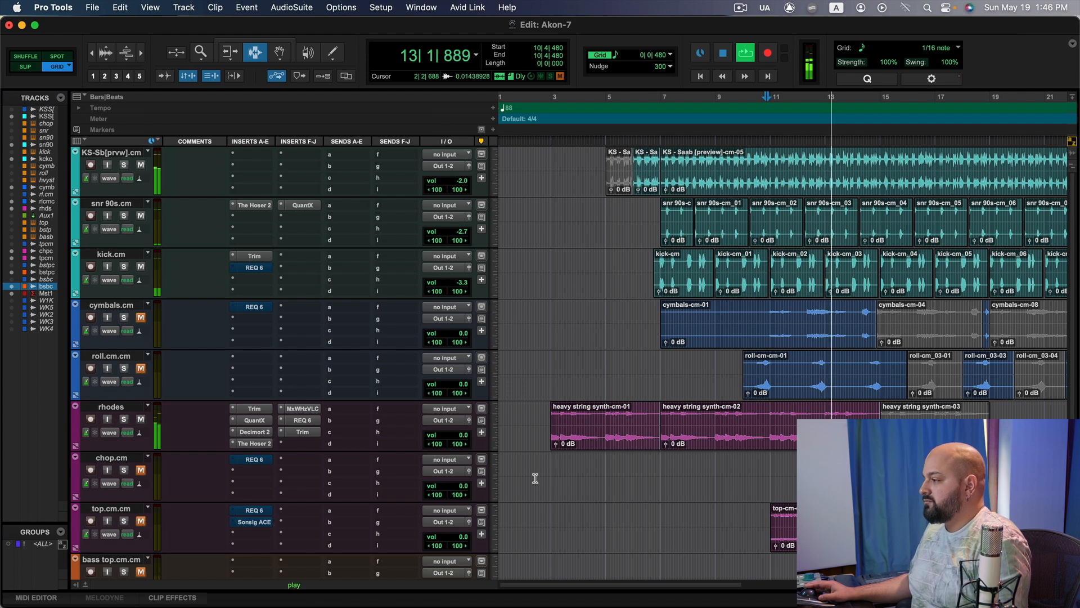
scroll(535, 477, down, 4)
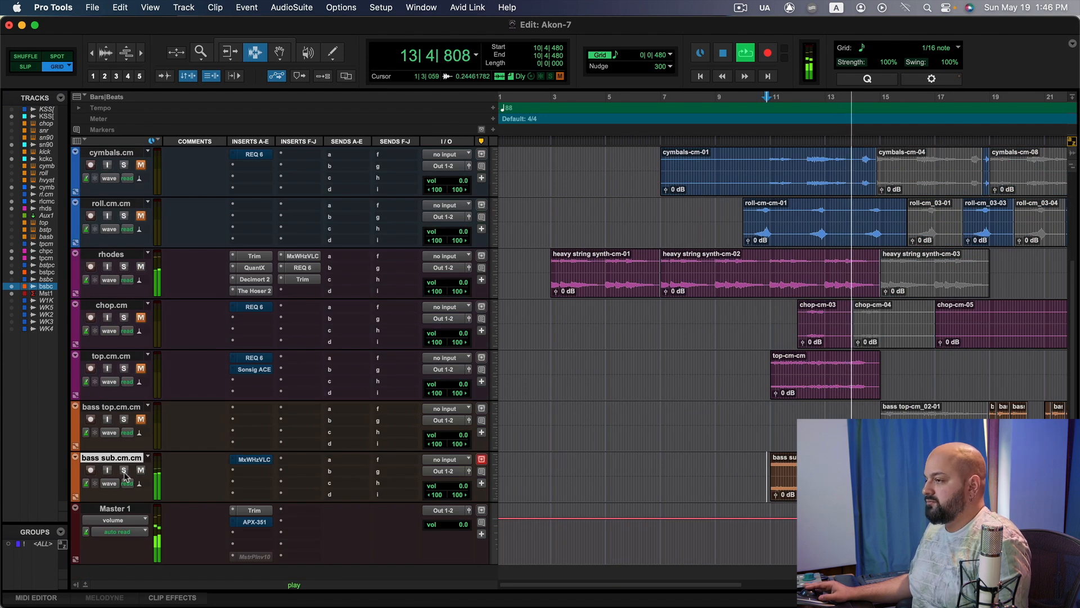
key(space)
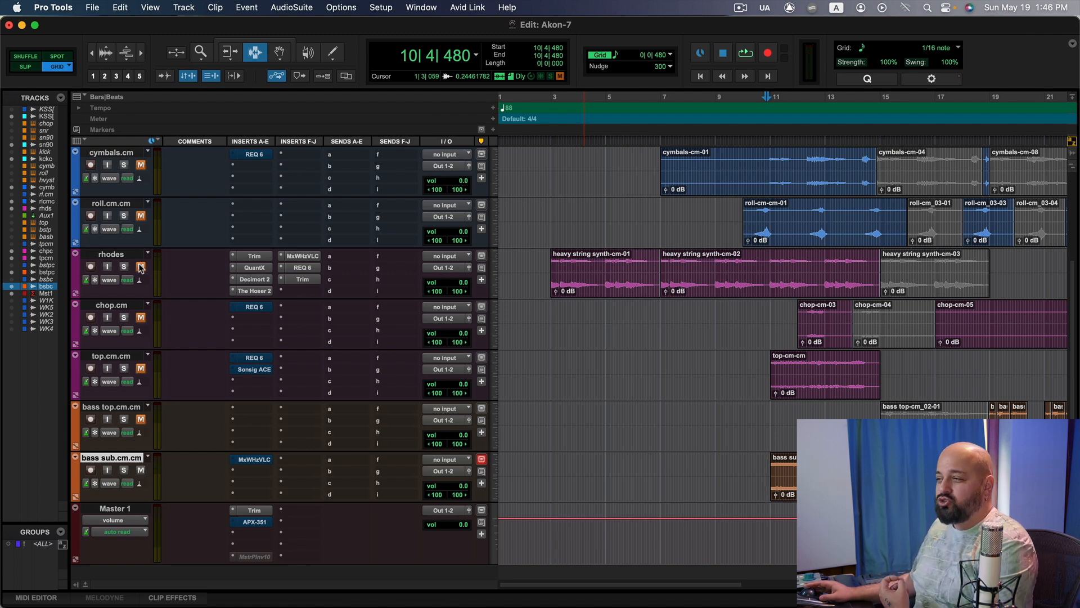
Step: Take the REQ 6 insert on the kick.cm track out of bypass
scroll(135, 292, up, 3)
click(246, 227)
click(192, 227)
click(256, 217)
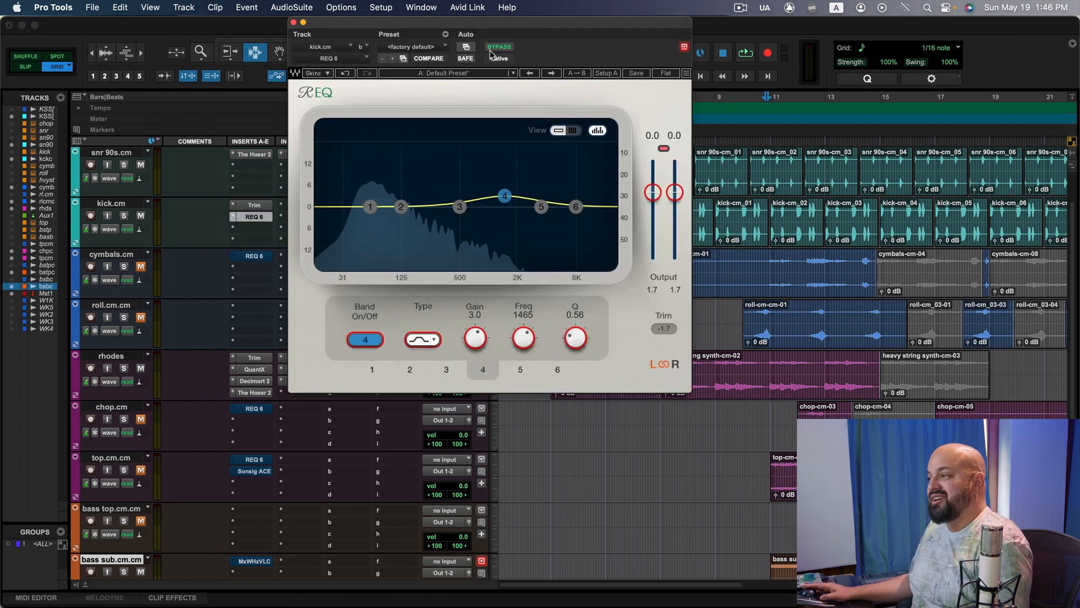
click(293, 22)
Step: Play the mix from 10|4|480 to hear the equalized kick together with the bass sub.cm.cm track
scroll(415, 304, down, 3)
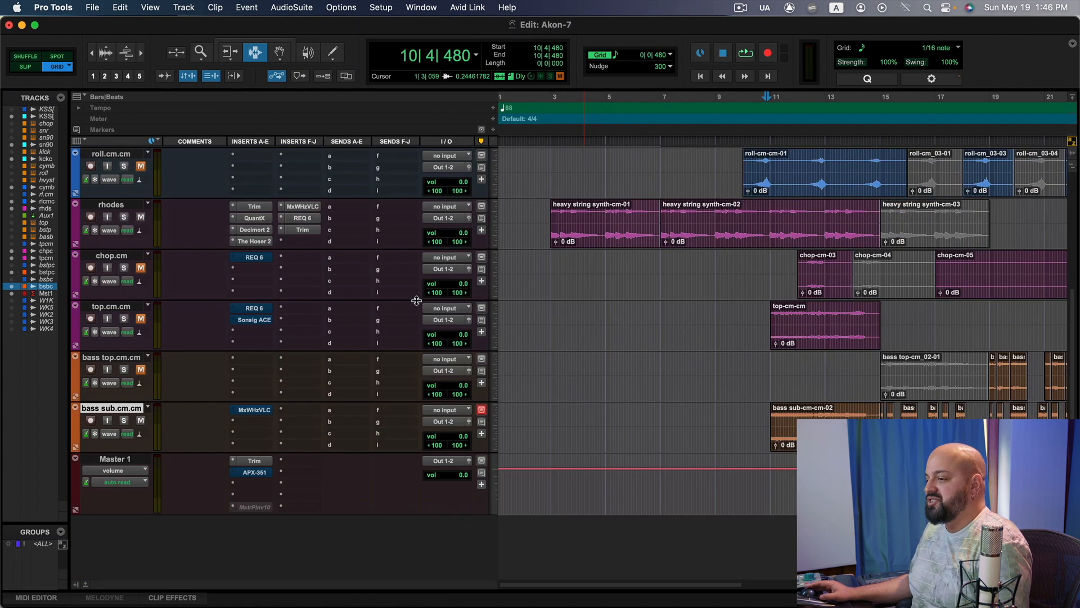
key(space)
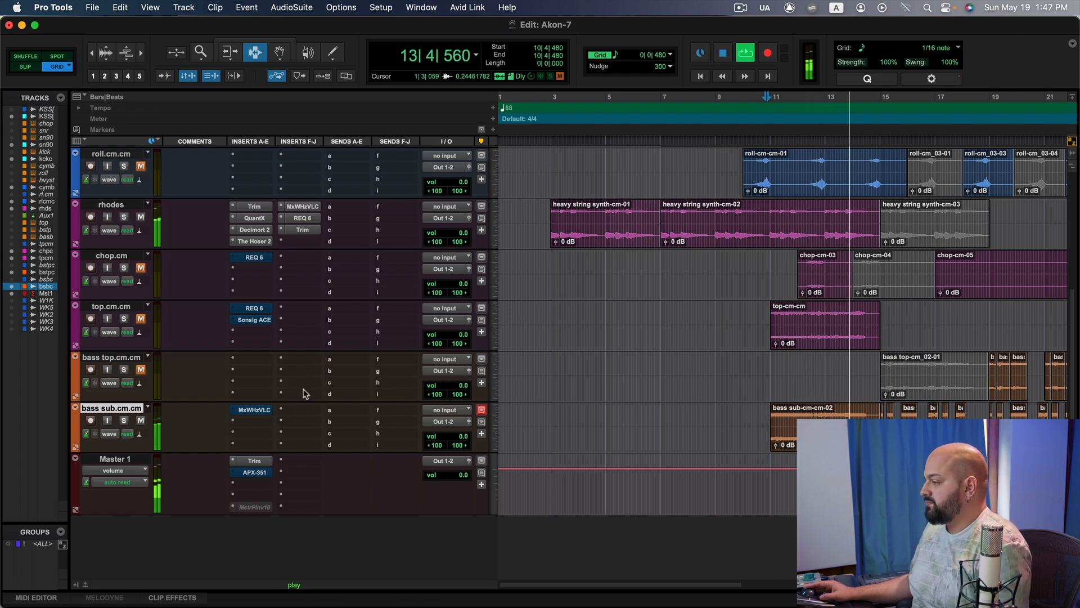
key(space)
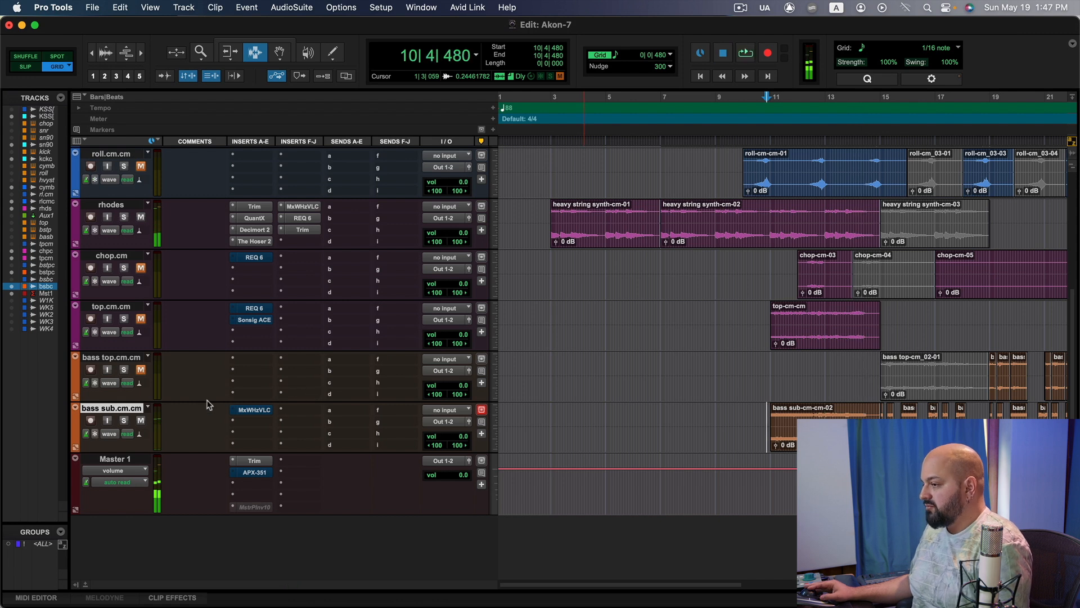
Step: Set the playback start to 14|4|000 near the end of the bass sub-cm-cm-02 clip
scroll(142, 416, up, 3)
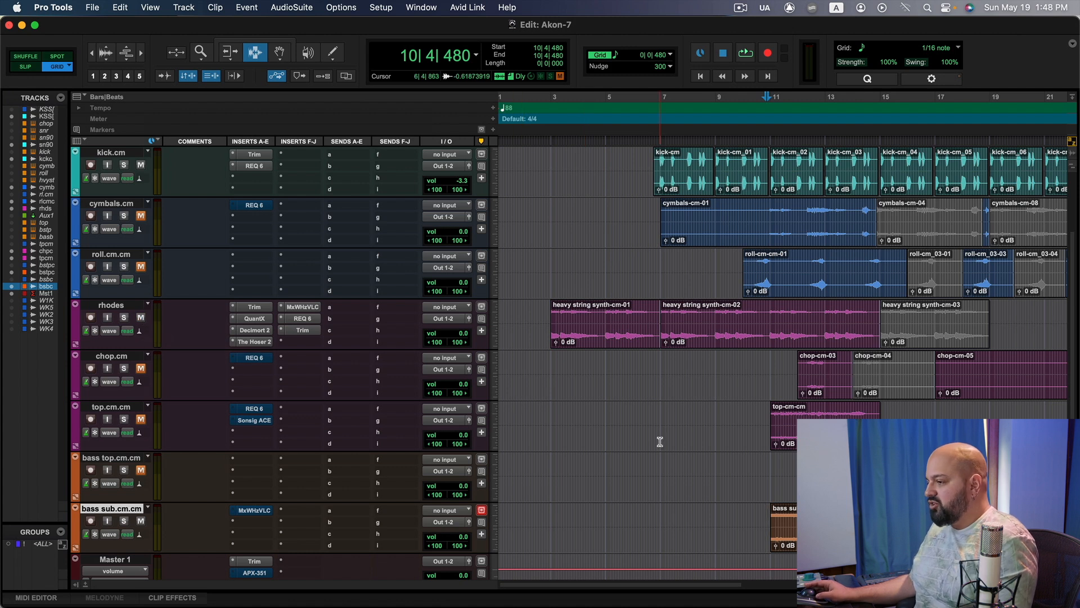
scroll(603, 386, down, 3)
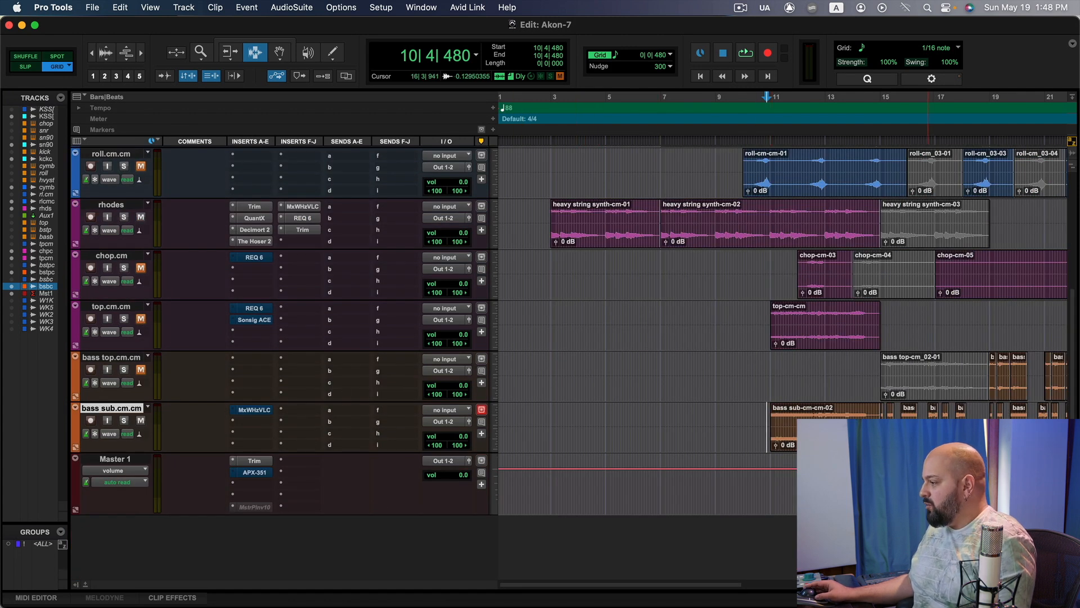
click(874, 414)
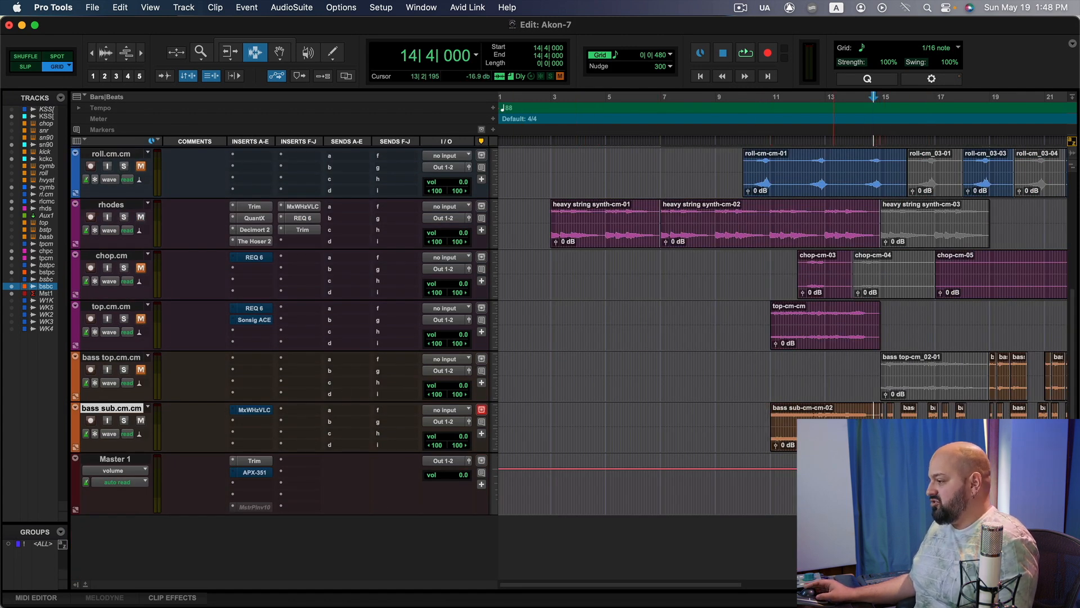
drag(722, 590, 811, 591)
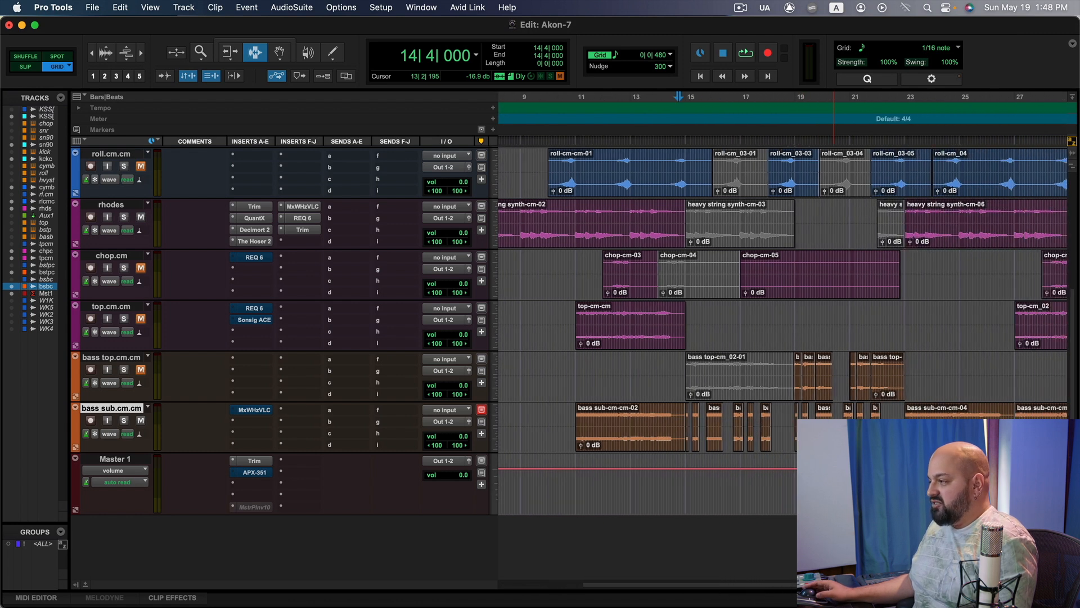
Step: Play the mix from 14|4|000 to hear the bass sub.cm.cm track against the drums
scroll(801, 248, up, 3)
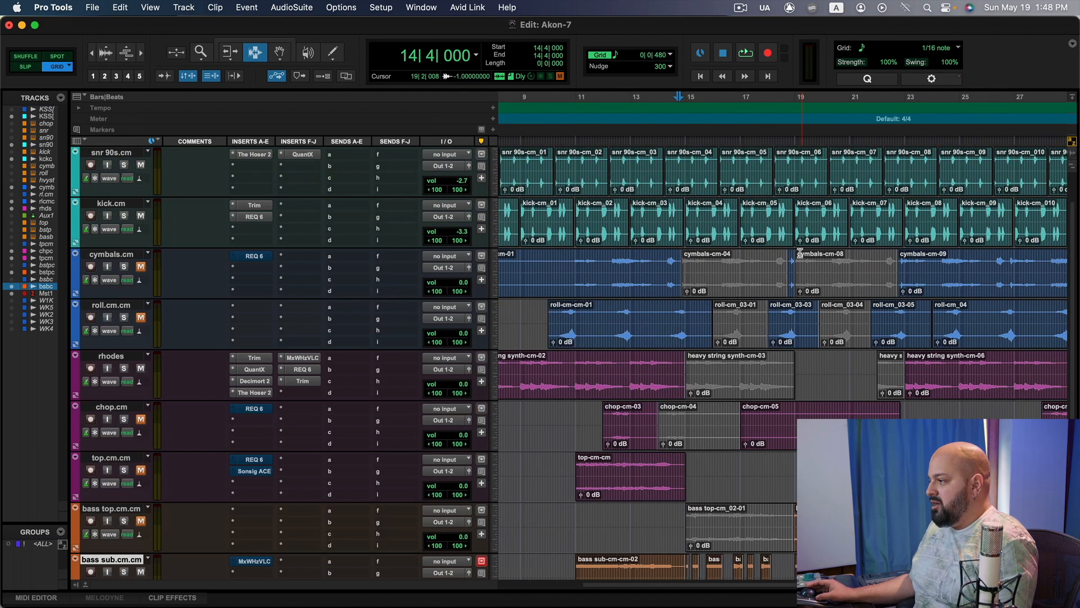
key(space)
scroll(728, 416, down, 2)
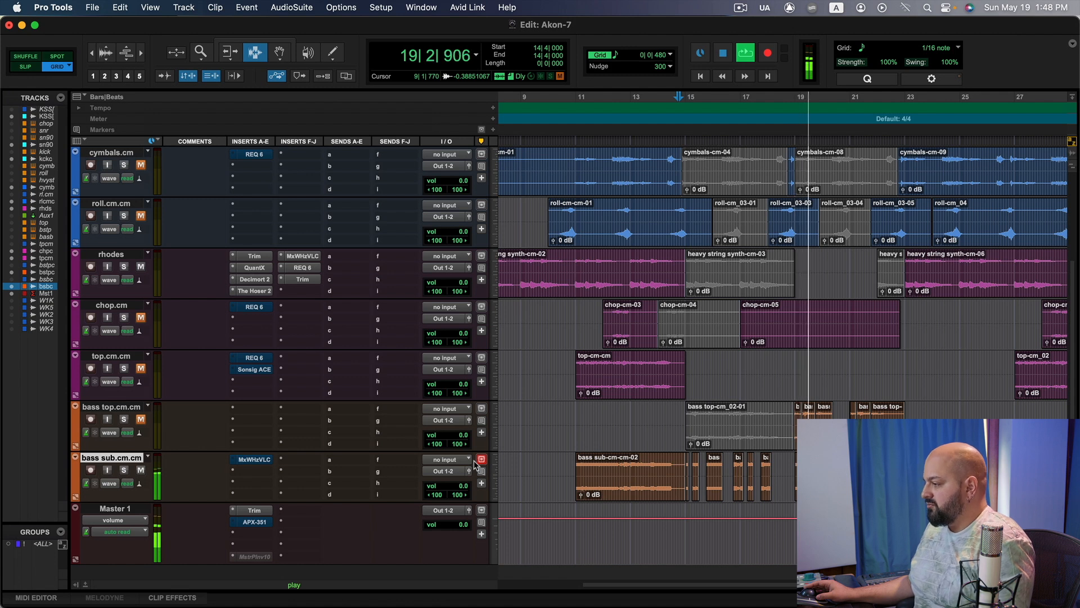
key(space)
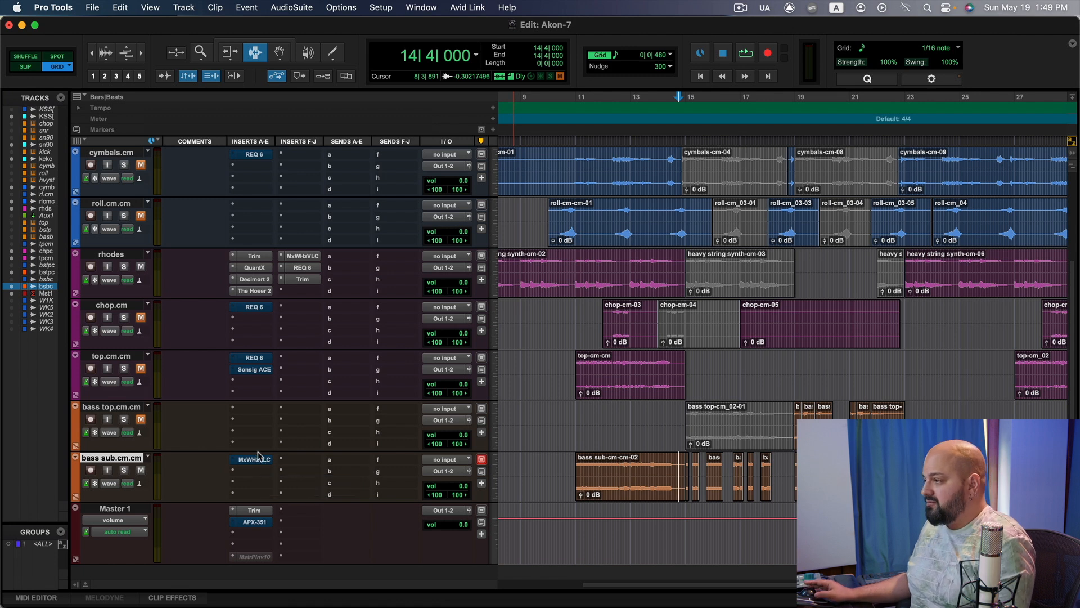
Step: Open the MxWHzVLC insert on the bass sub.cm.cm track and inspect its low cut and low boost settings
click(256, 460)
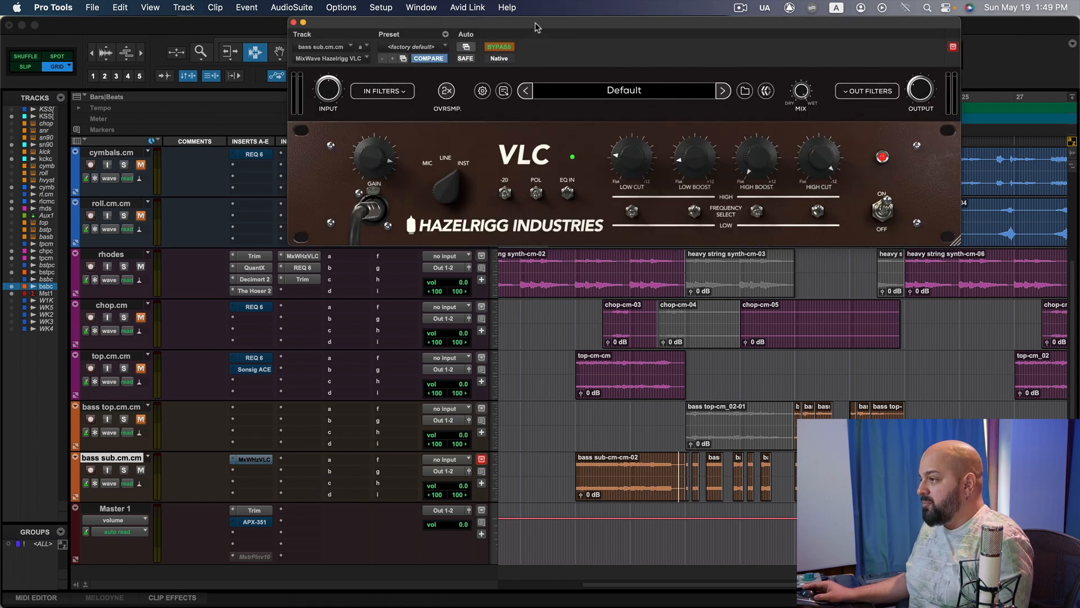
drag(512, 30, 382, 40)
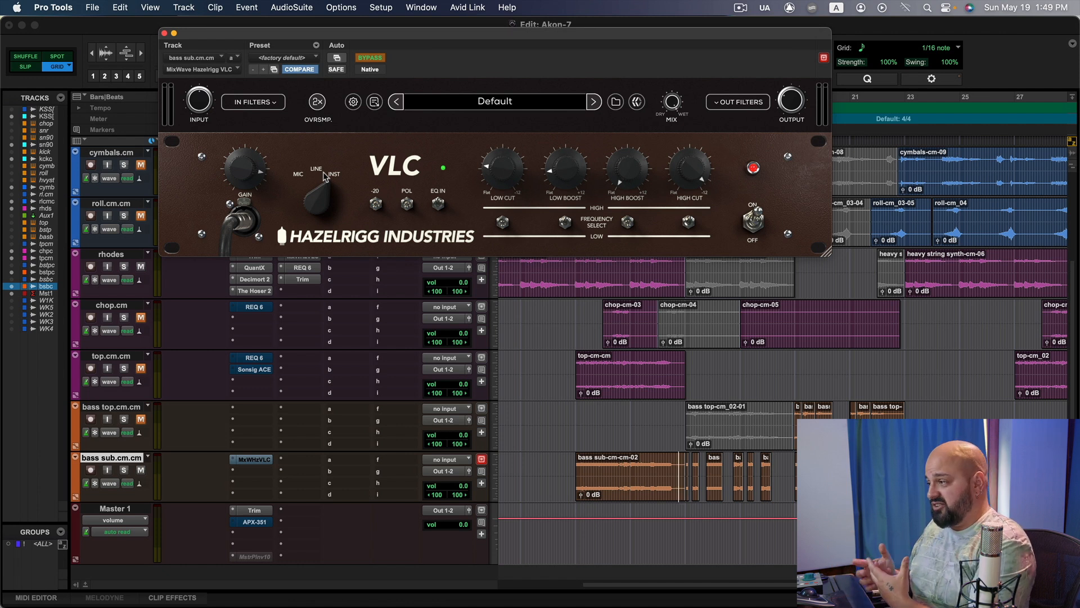
mouse_move(561, 188)
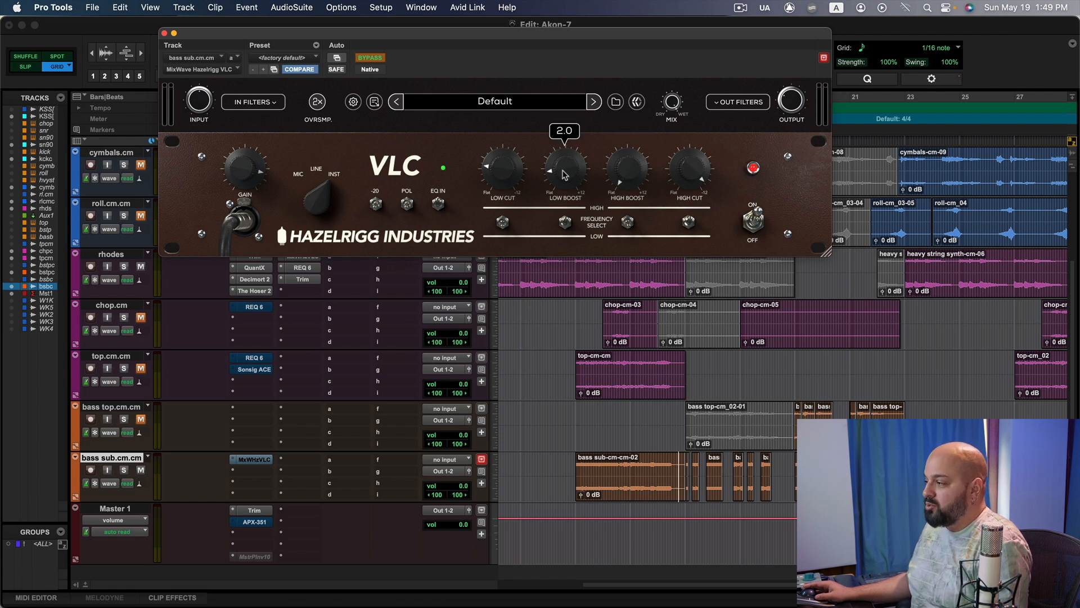
mouse_move(517, 171)
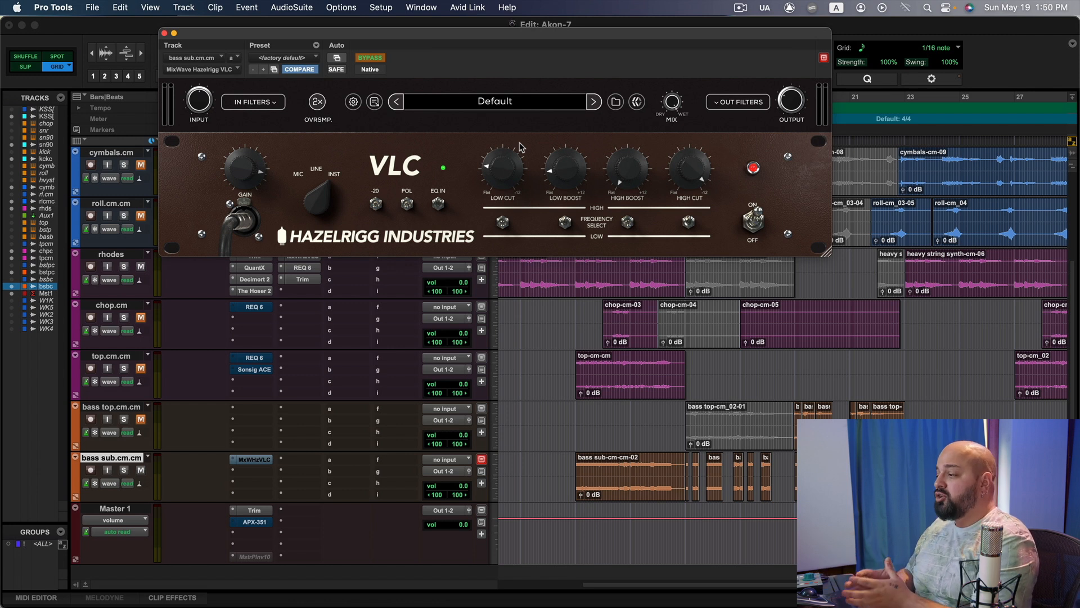
Step: Insert a REQ 6 equalizer after MxWHzVLC on the bass sub.cm.cm track
click(240, 476)
text(req)
key(Down)
key(Down)
key(Down)
key(Down)
key(Return)
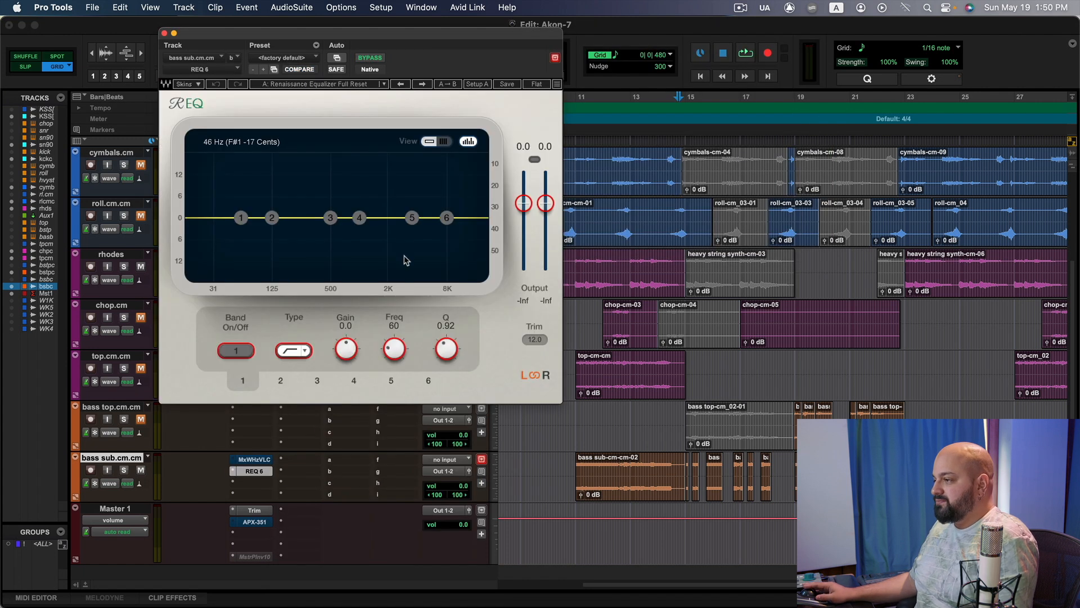
Step: While the mix plays, boost band 3 of the bass sub REQ 6 by about 6.7 dB at 215 Hz, and leave the insert bypassed
key(space)
drag(330, 217, 295, 197)
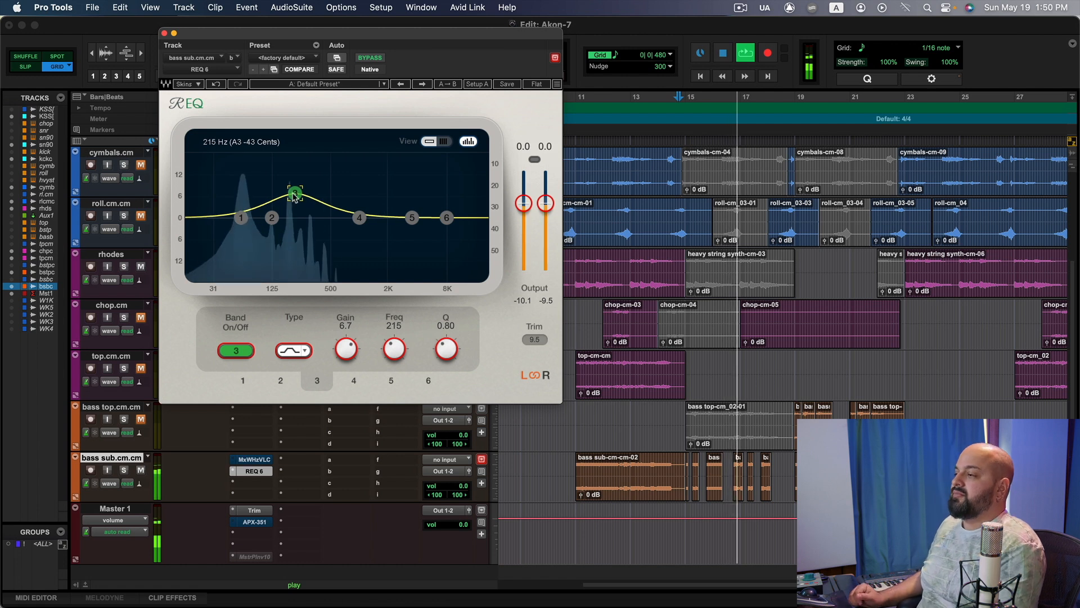
click(165, 34)
key(space)
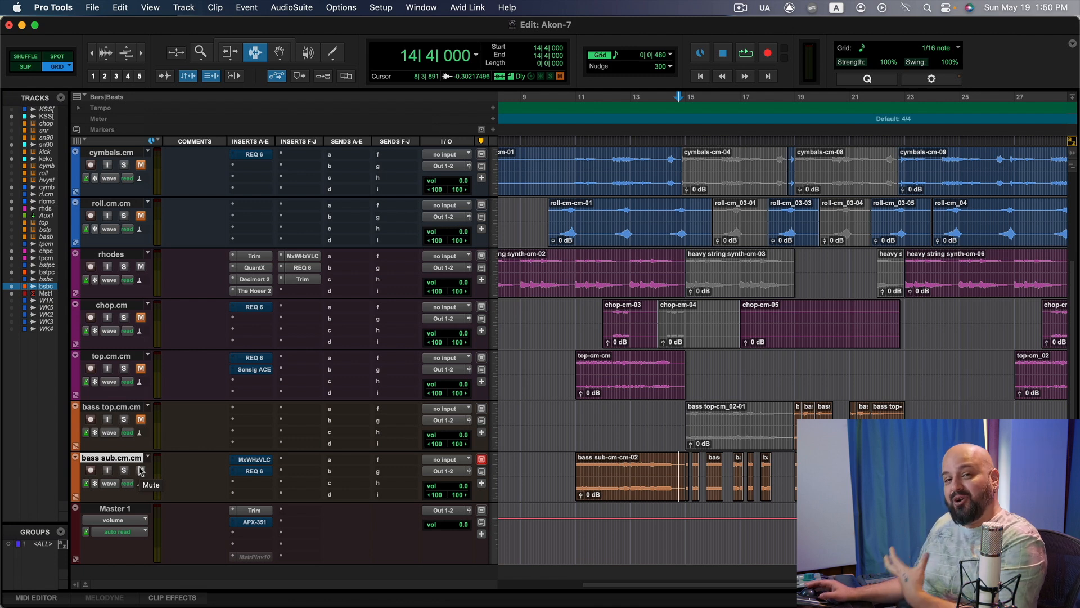
Step: Compare the bass sub.cm.cm track with MxWHzVLC active and bypassed during playback, and leave the insert active
click(259, 460)
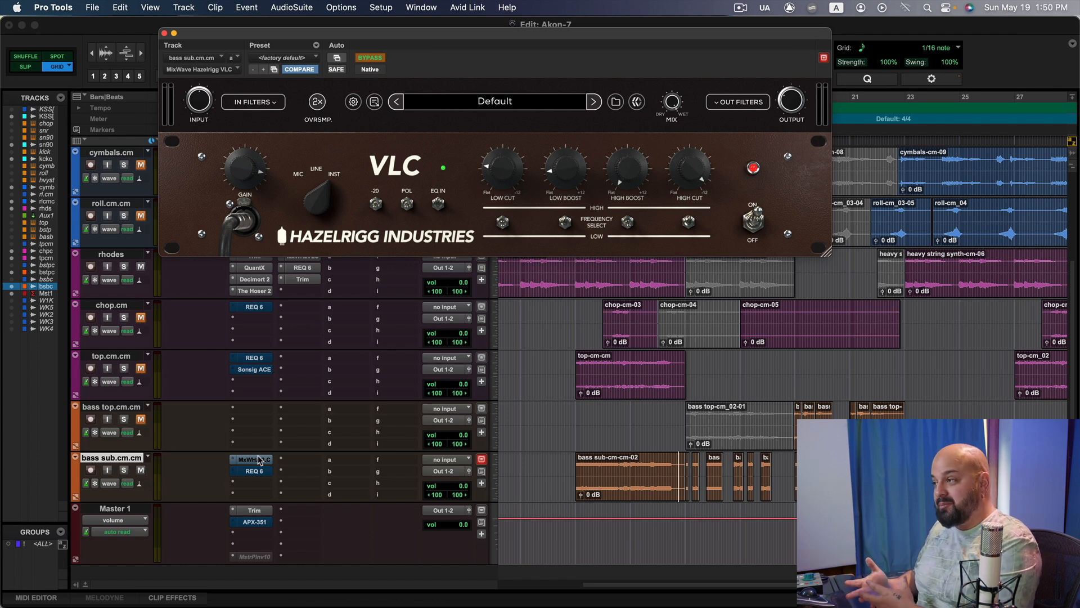
click(382, 58)
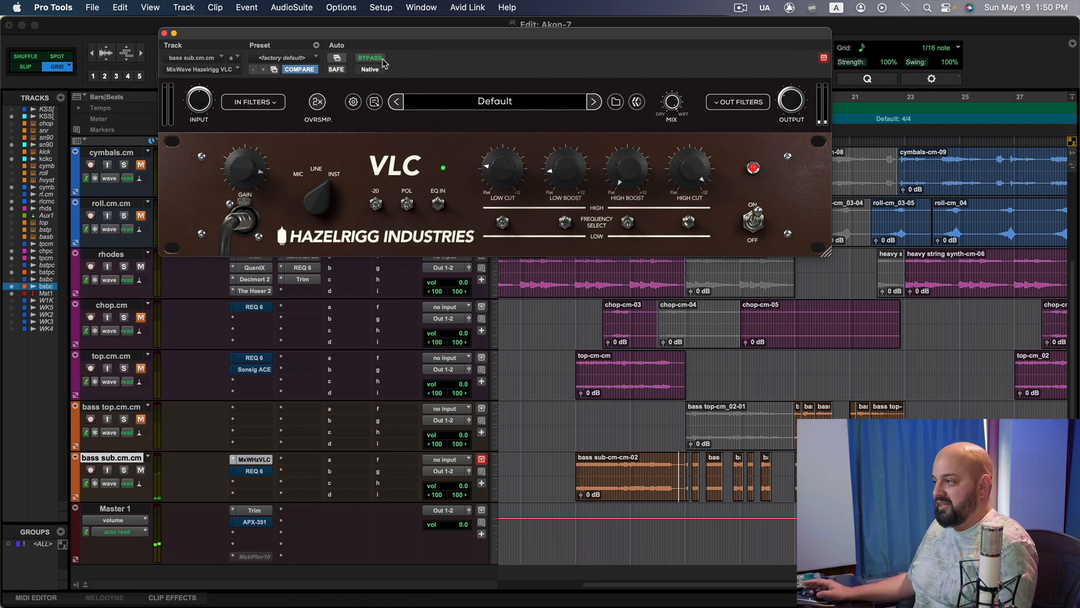
key(space)
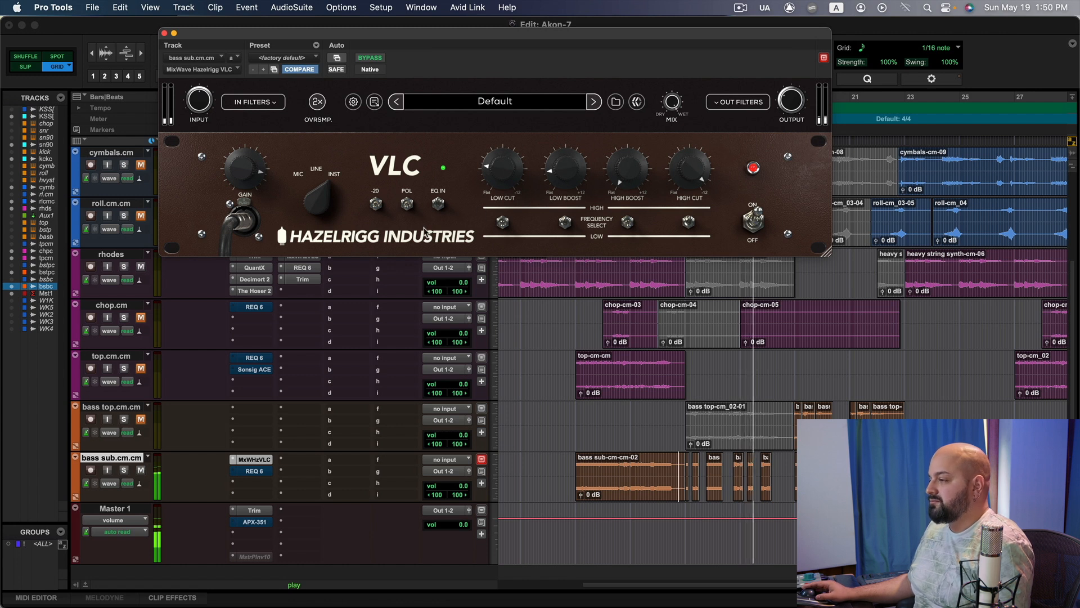
click(367, 58)
key(space)
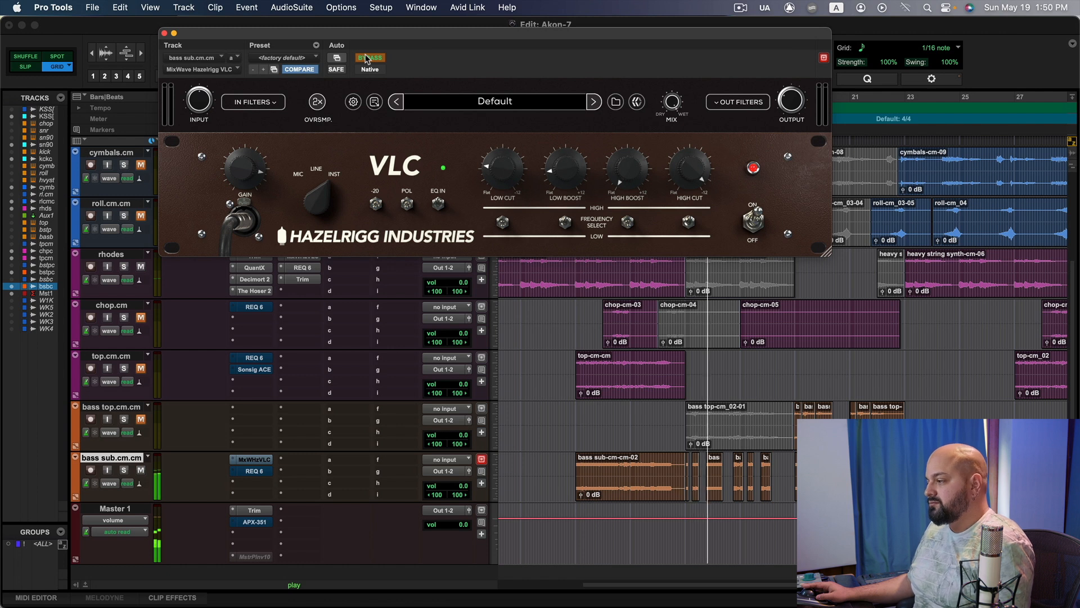
key(space)
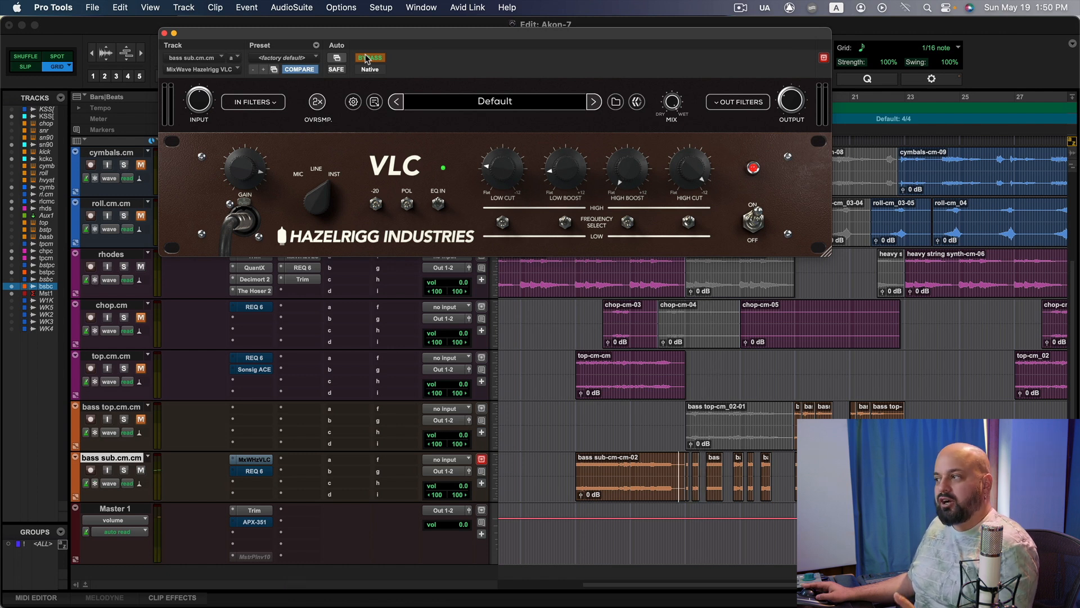
click(365, 58)
key(space)
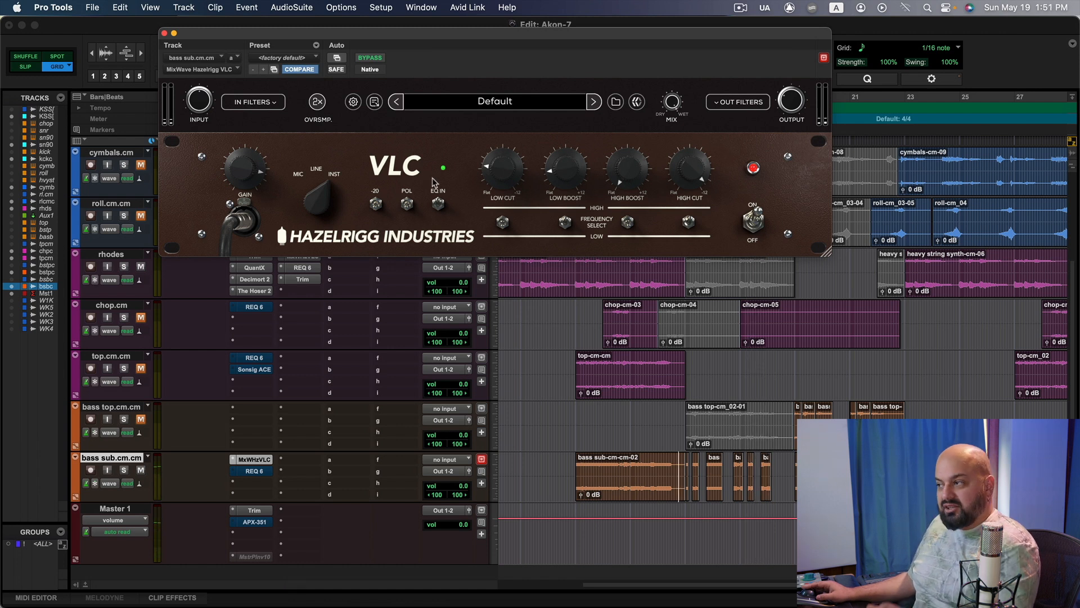
Step: Take the bass sub REQ 6 out of bypass and adjust band 3 to 2.4 dB gain at 198 Hz during playback
click(258, 472)
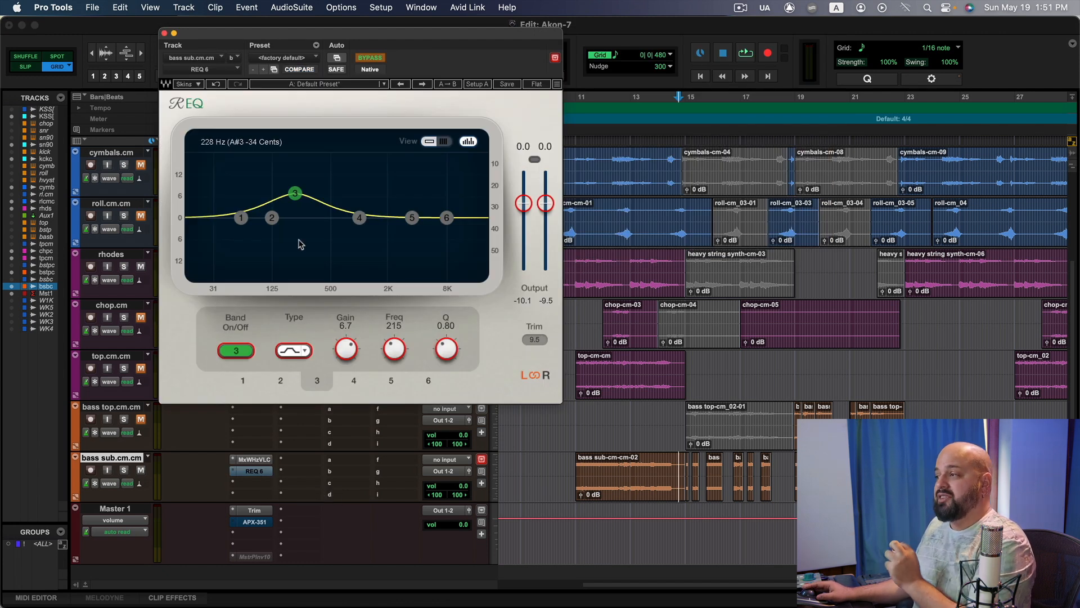
drag(347, 349, 346, 371)
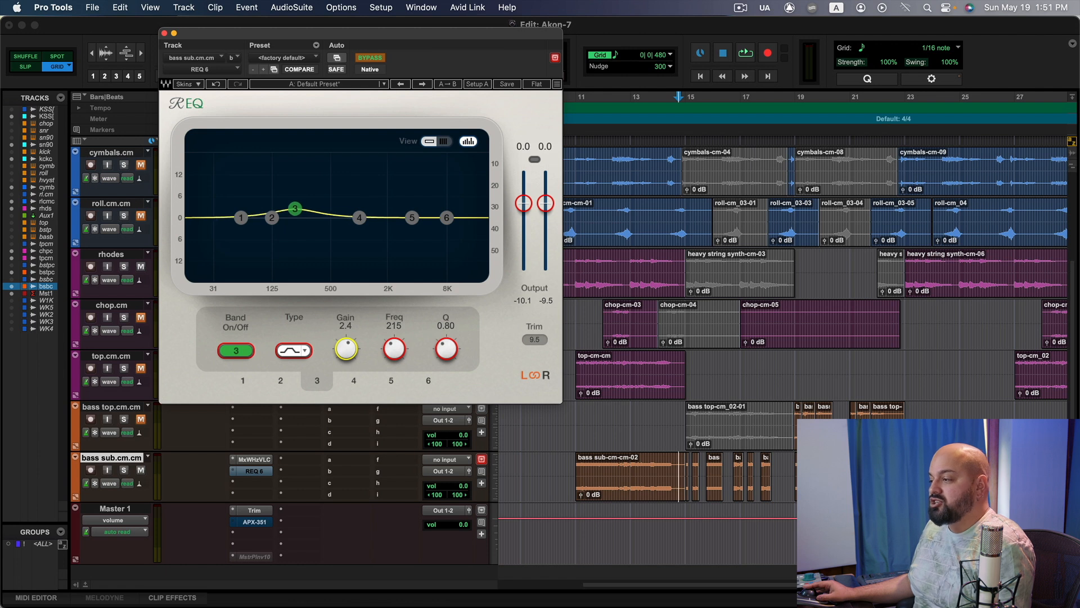
click(375, 59)
key(space)
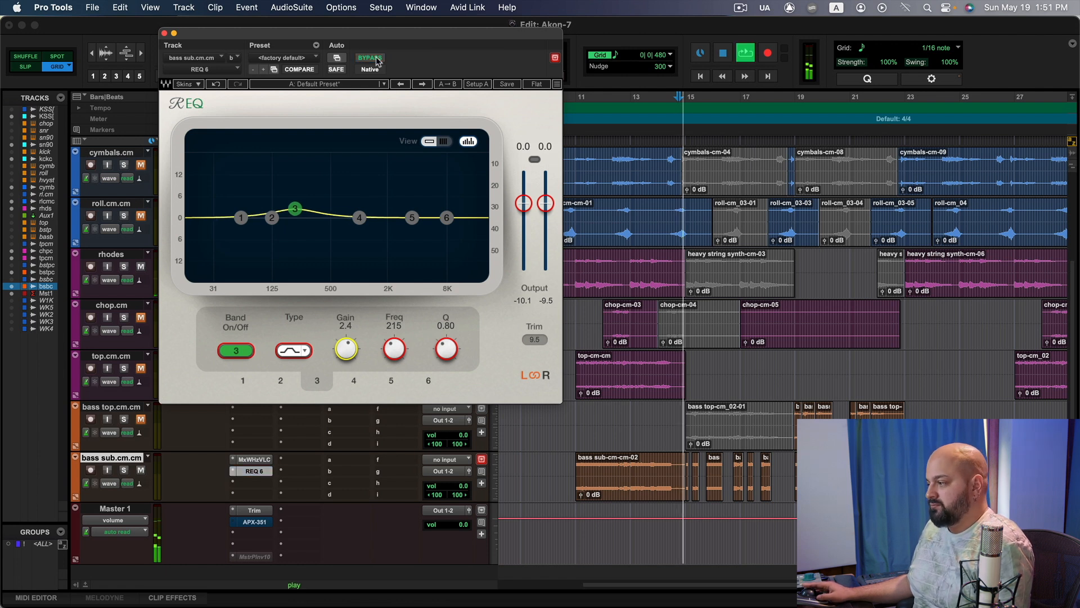
click(295, 209)
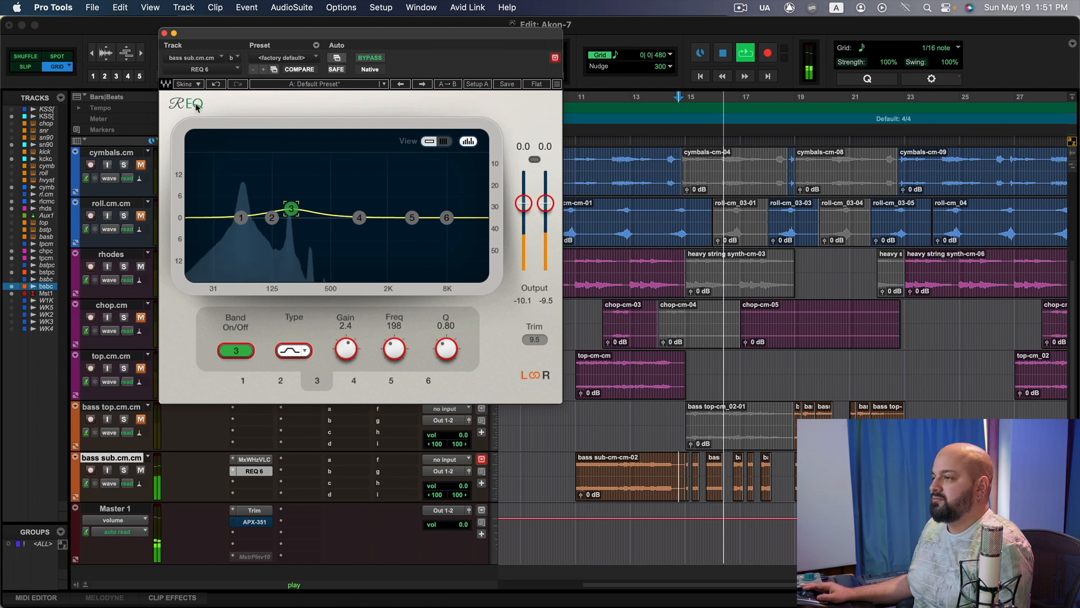
click(164, 33)
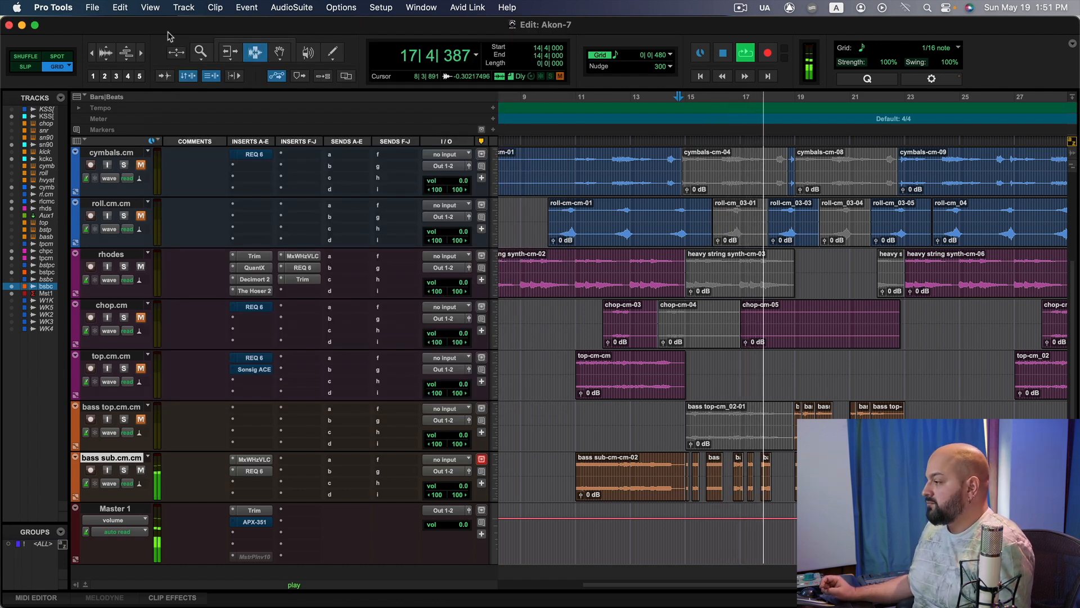
key(space)
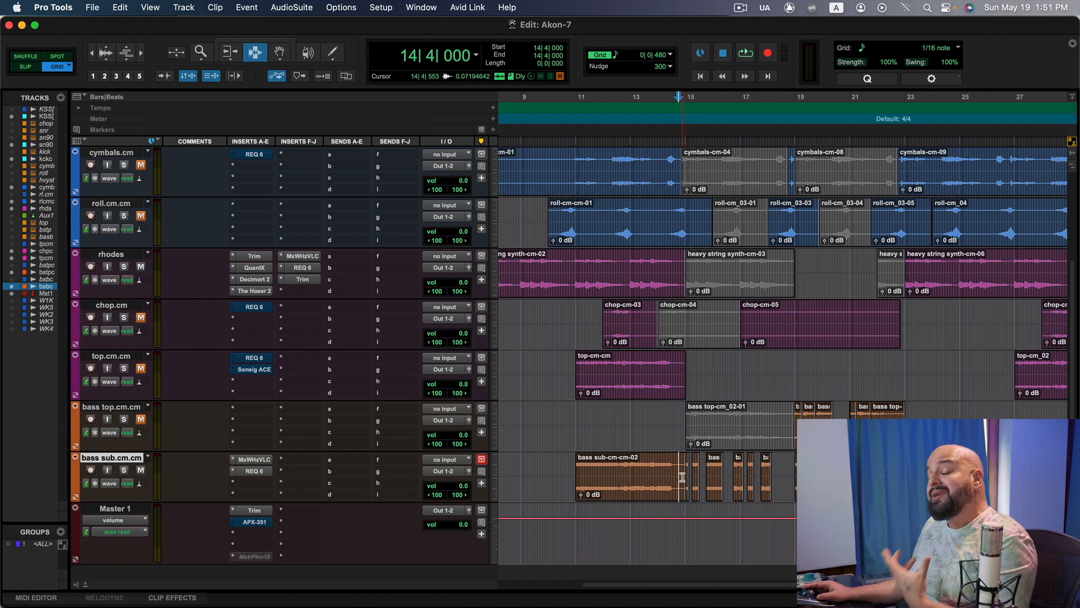
Step: Play the mix from 10|4|480 at the start of the bass sub-cm-cm-02 clip and mute the rhodes track
drag(677, 478, 776, 468)
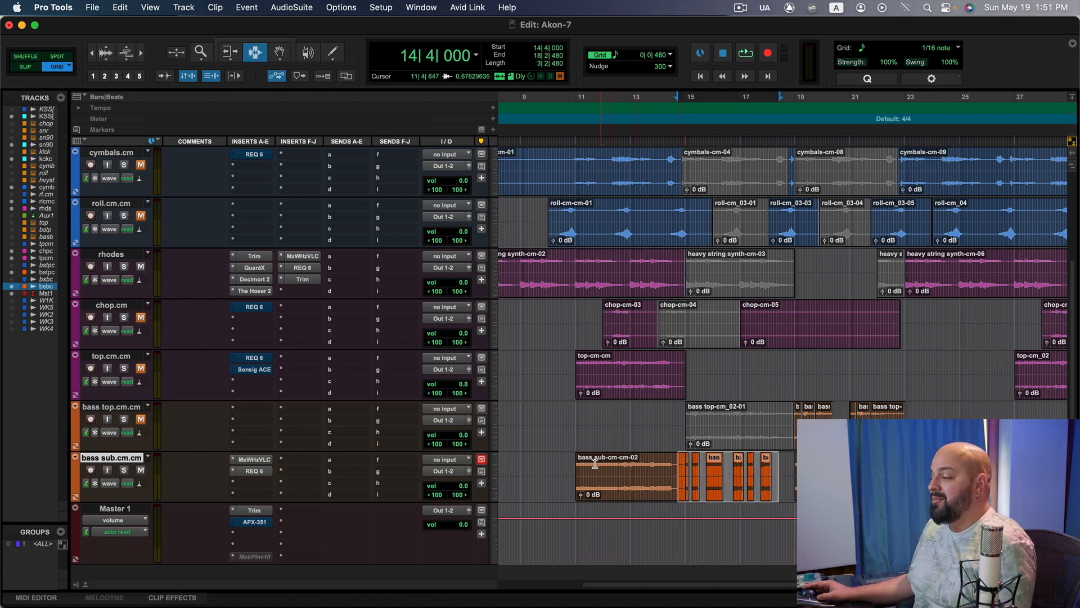
click(574, 467)
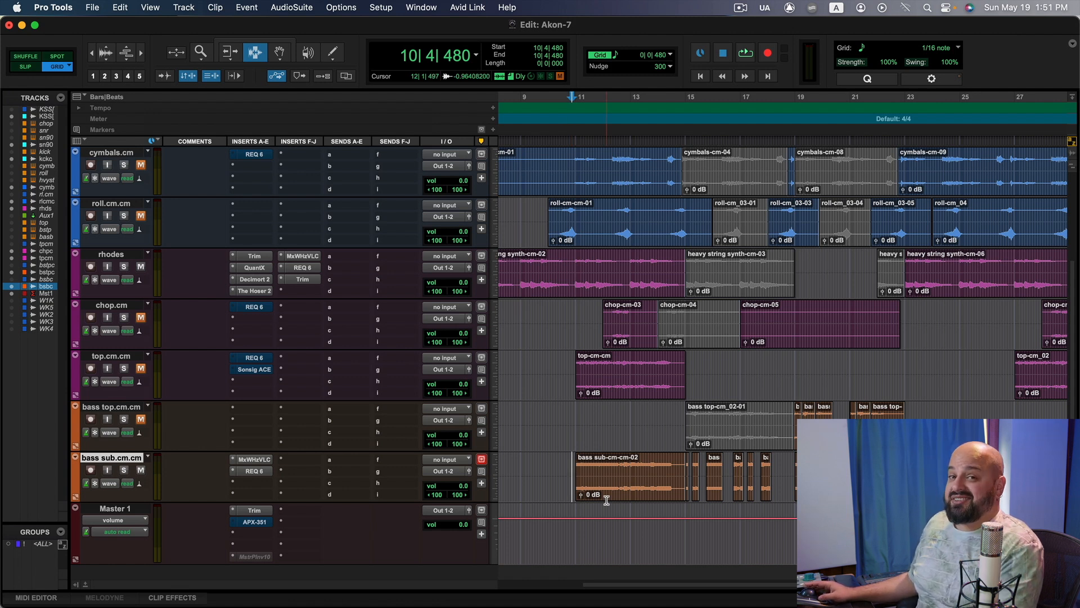
key(space)
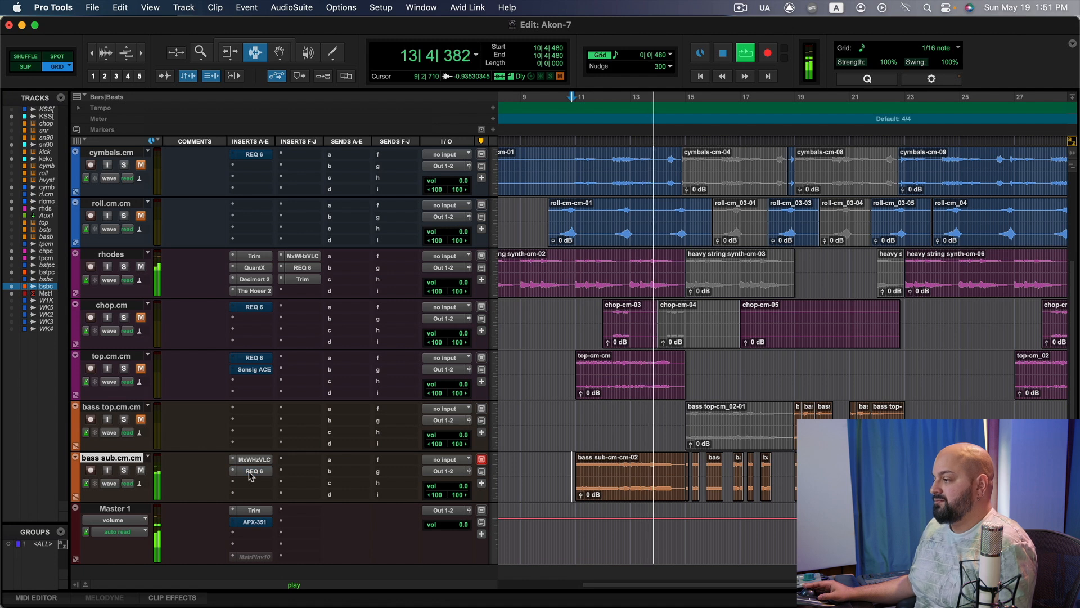
key(space)
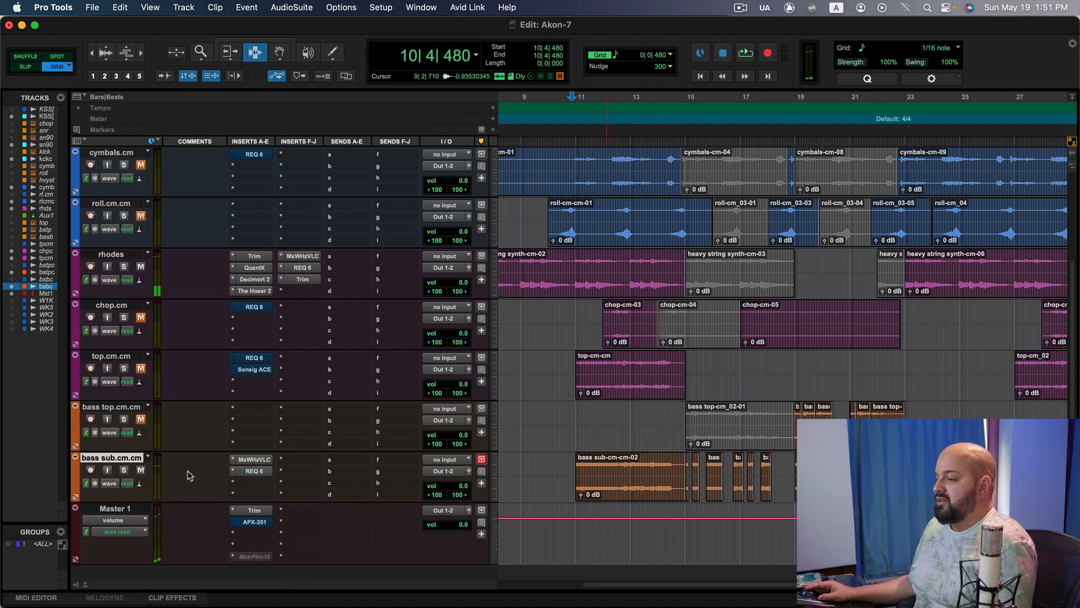
click(140, 267)
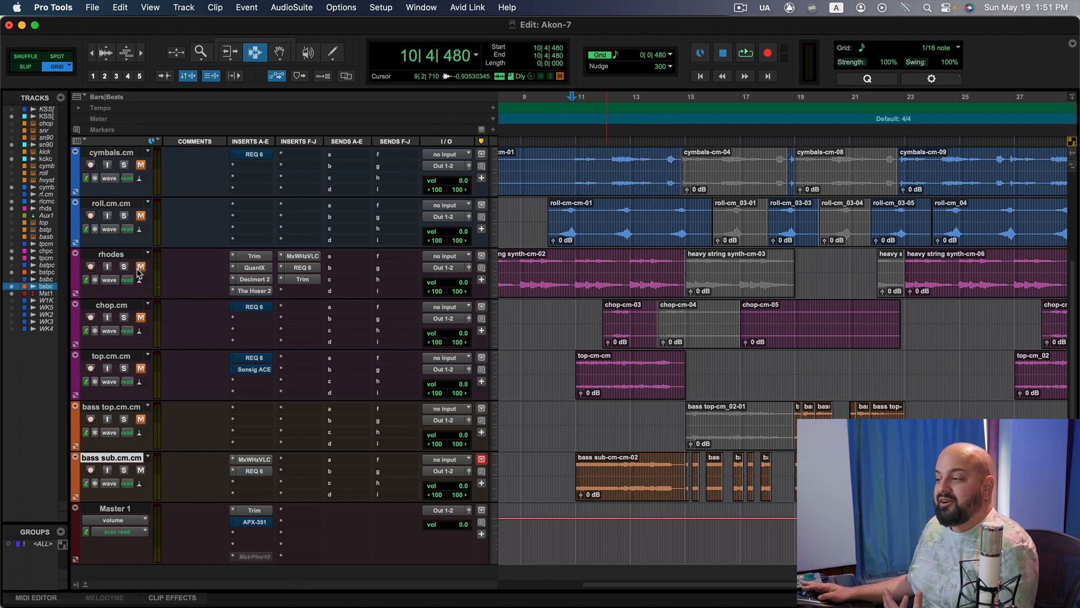
Step: Bypass the bass sub REQ 6 and show its bypass automation on the bass sub.cm.cm track
click(254, 471)
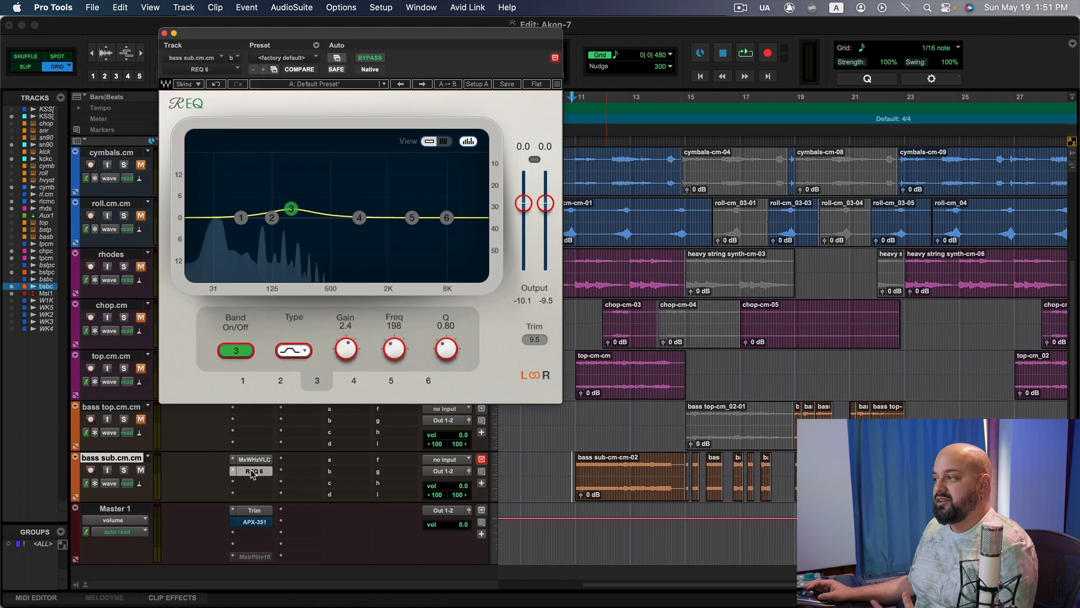
click(370, 59)
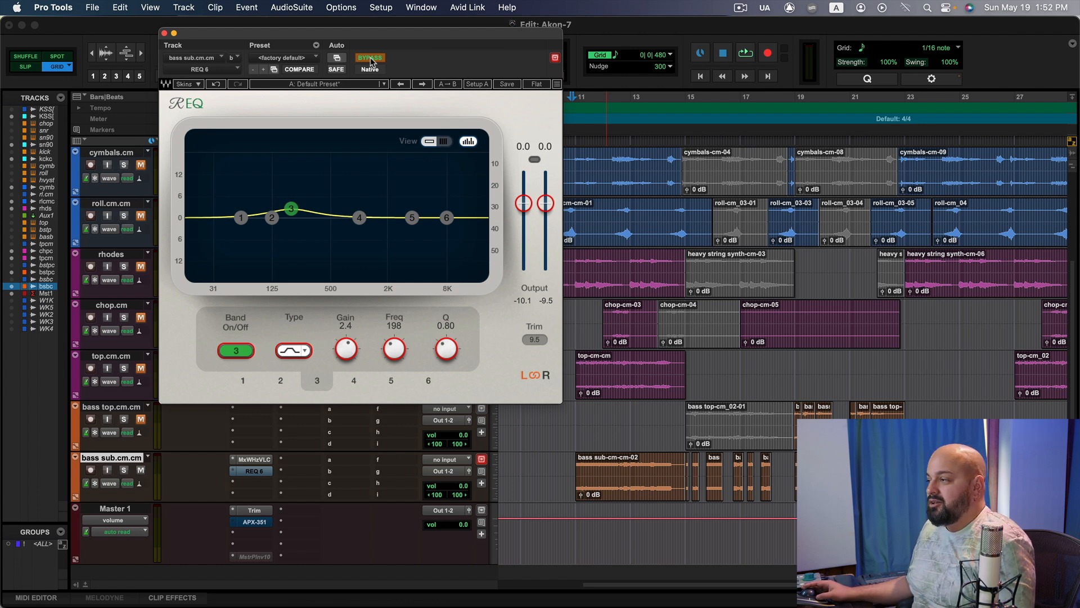
ctrl+super+click(370, 58)
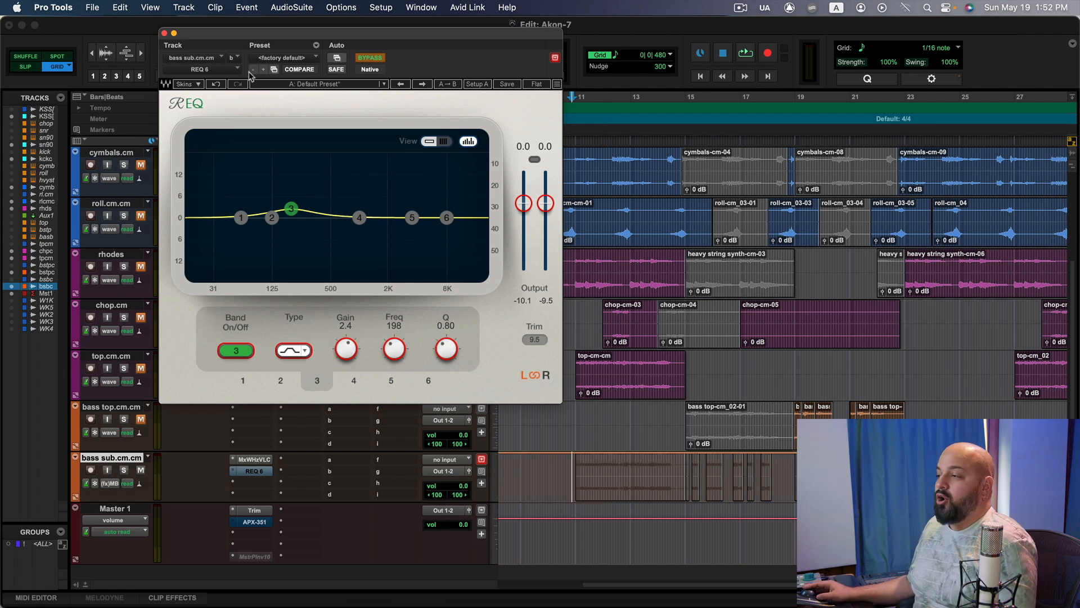
click(164, 33)
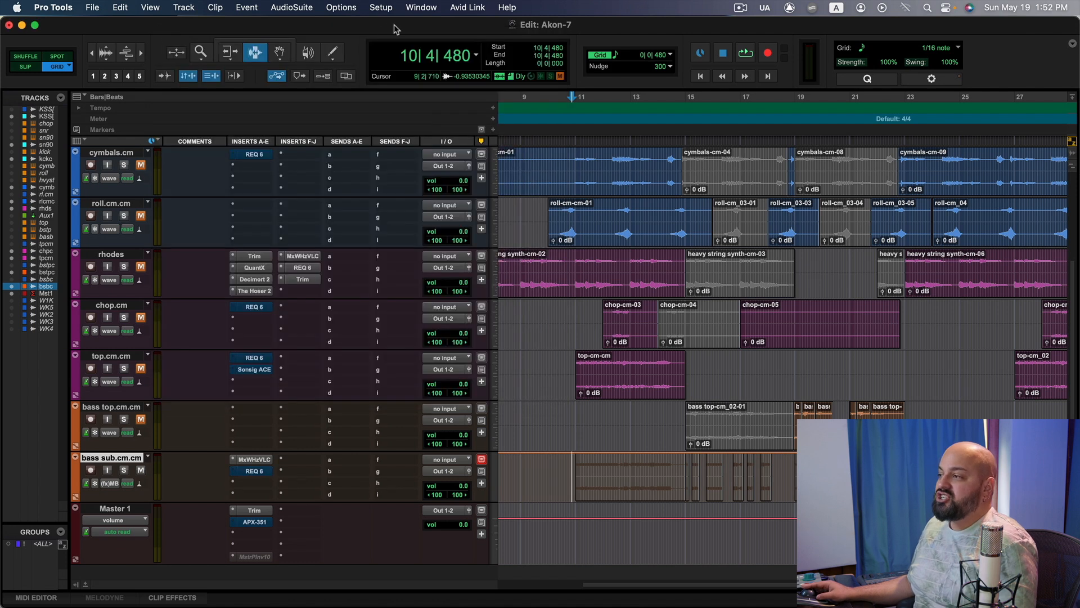
Step: Add REQ 6 bypass automation breakpoints at the end of the bass sub-cm-cm-02 clip and just before bar 23, using the Grabber tool
click(281, 54)
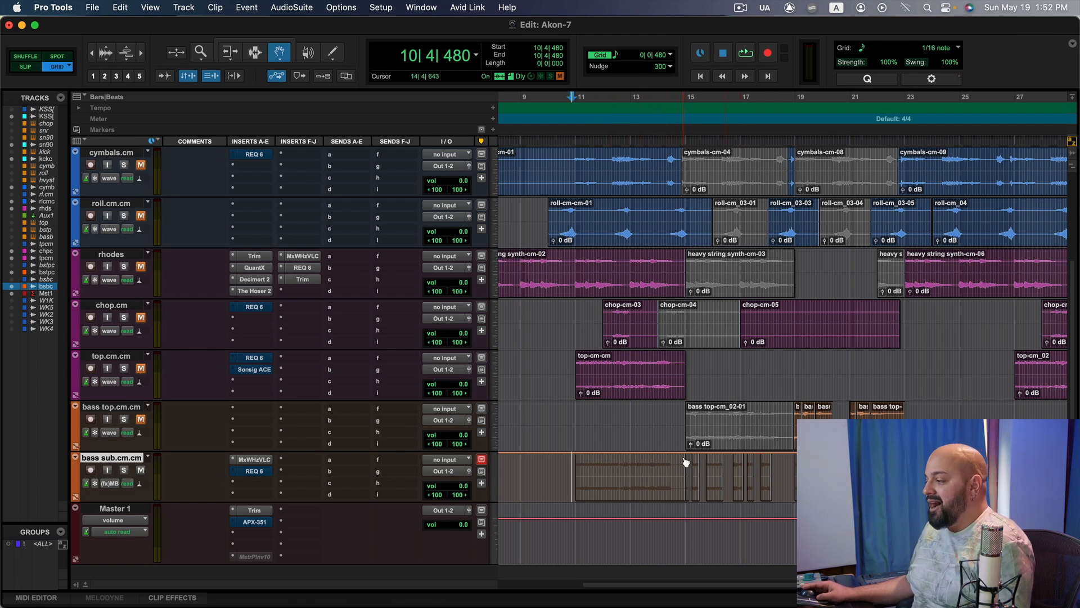
click(681, 499)
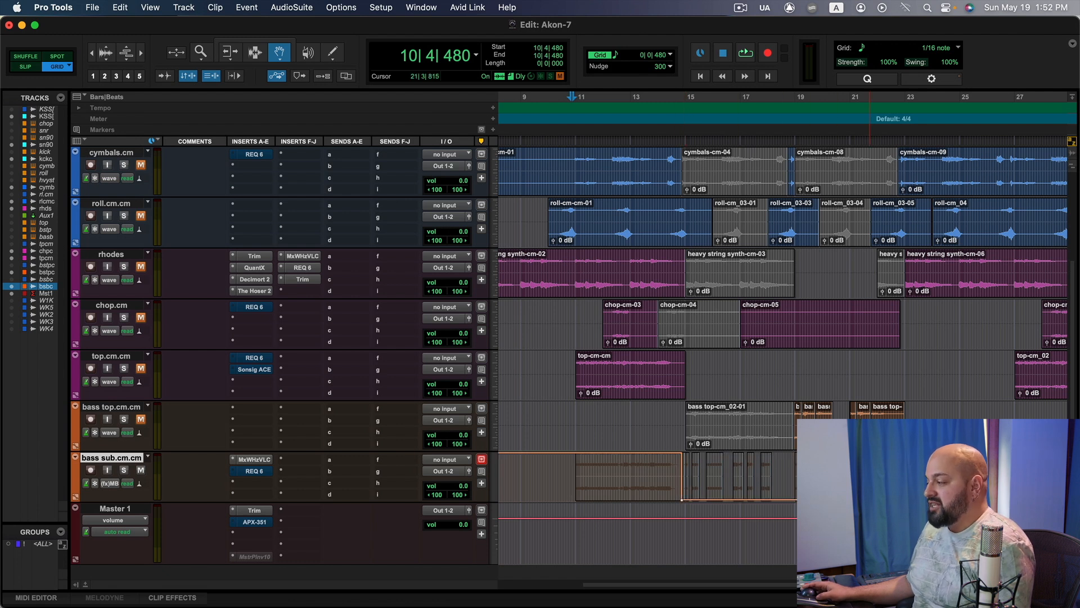
click(901, 499)
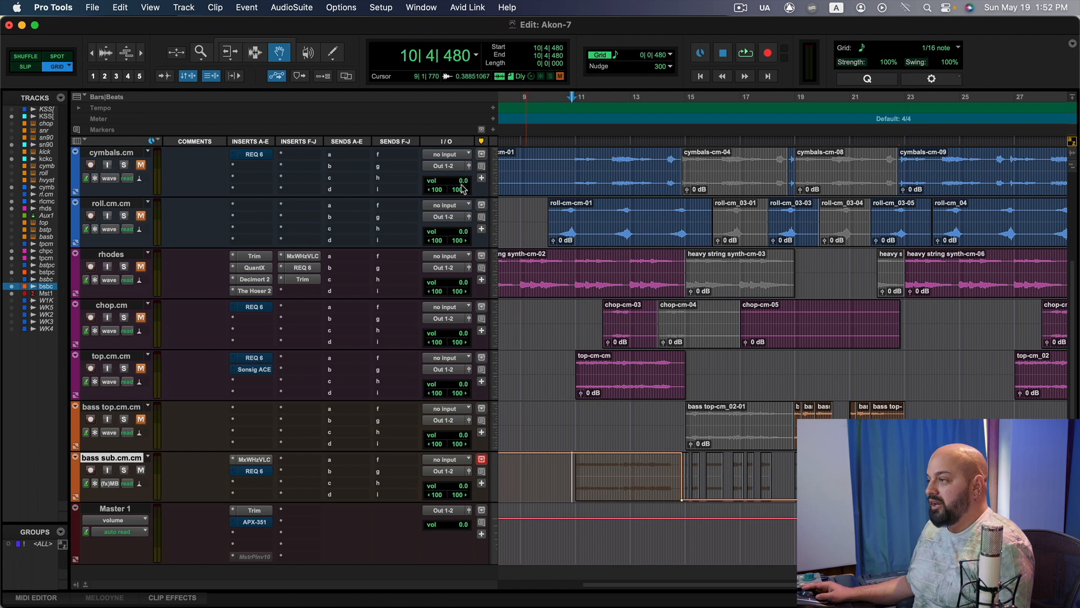
Step: Play the mix from 14|3|000 to hear the automated REQ 6 bypass change on the bass sub.cm.cm track
click(253, 58)
click(679, 477)
key(space)
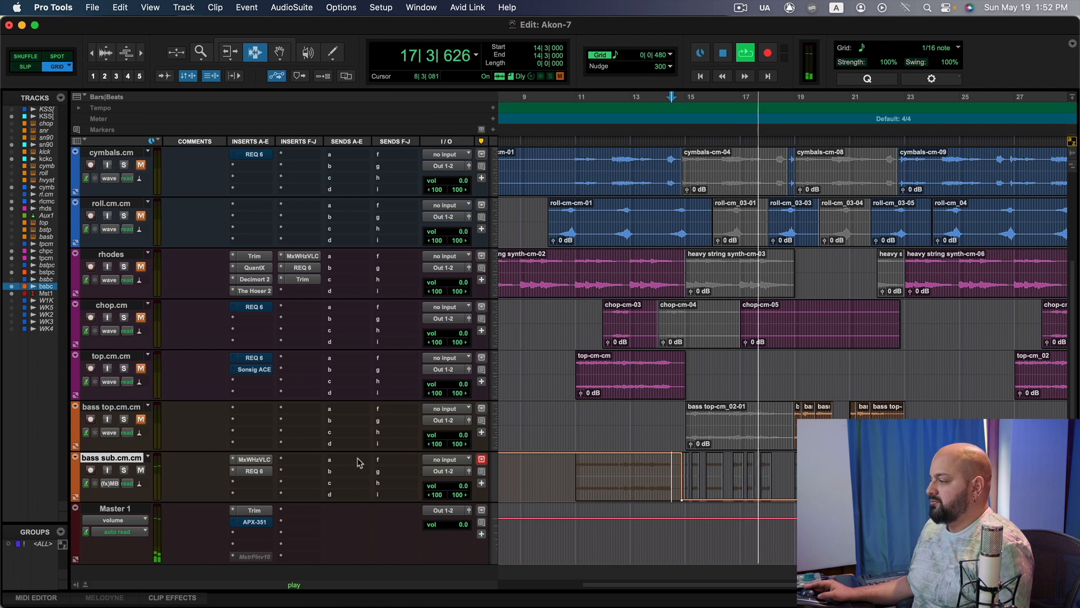
Step: Stop playback and compare the bass sub.cm.cm sections before and after bar 15 with the rhodes section from bar 11
key(space)
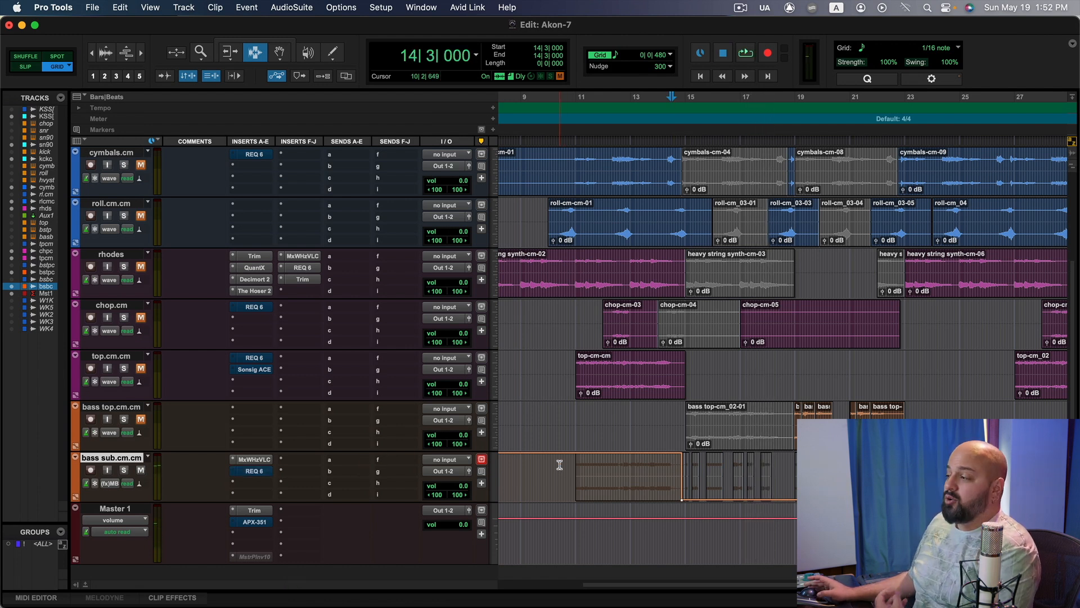
drag(572, 476, 669, 479)
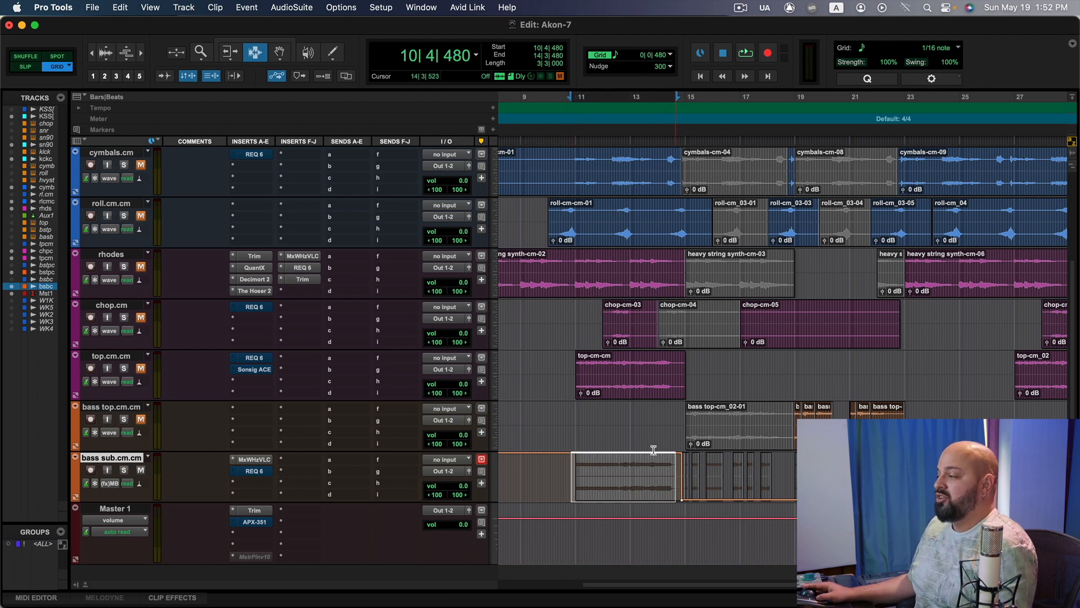
drag(575, 277, 692, 282)
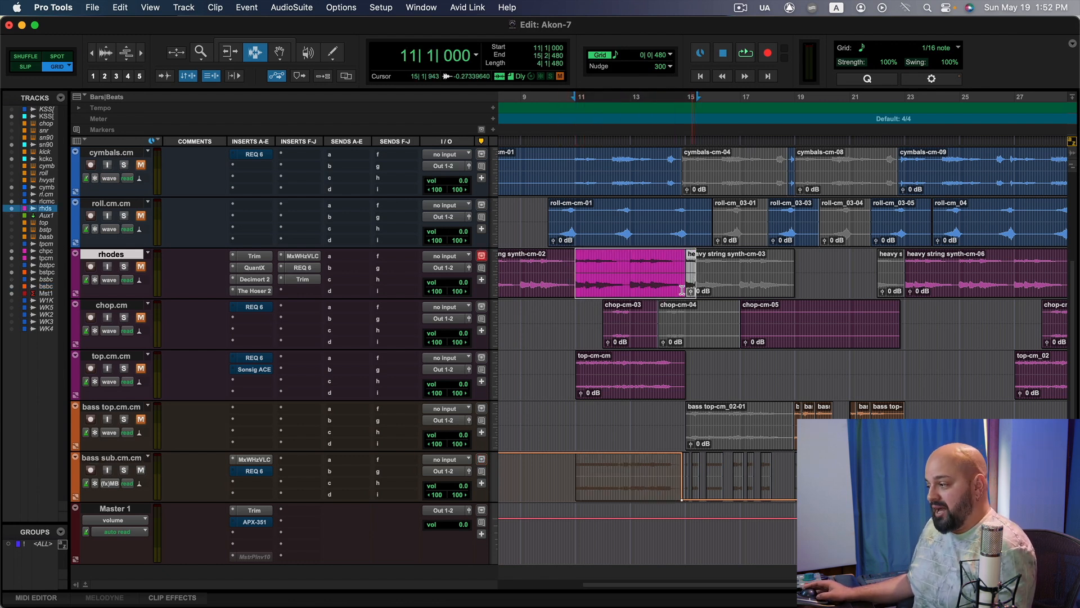
drag(567, 481, 682, 481)
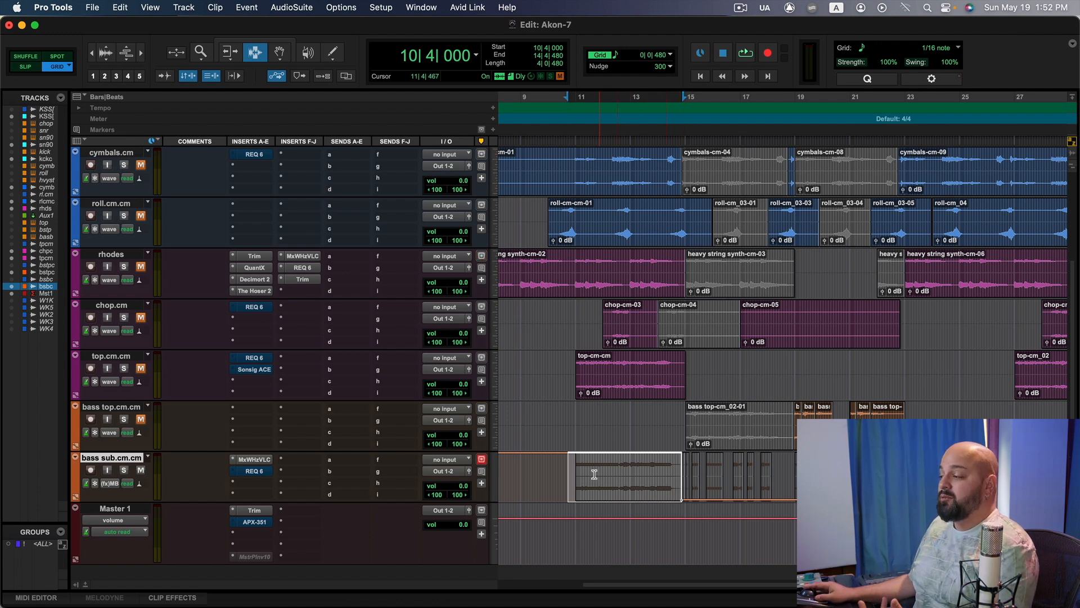
drag(578, 472, 642, 482)
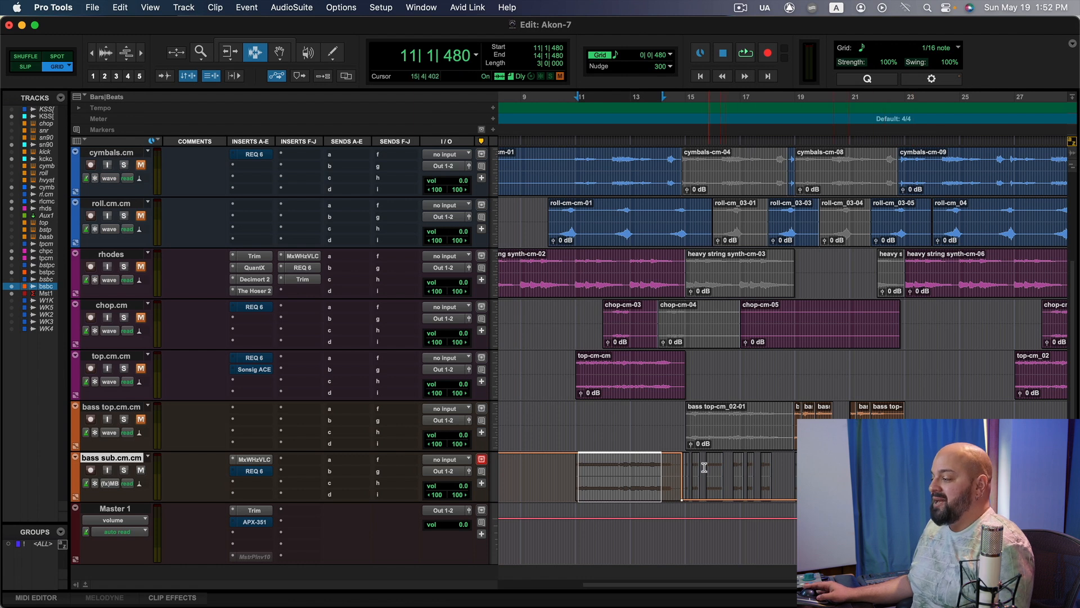
drag(683, 472, 869, 476)
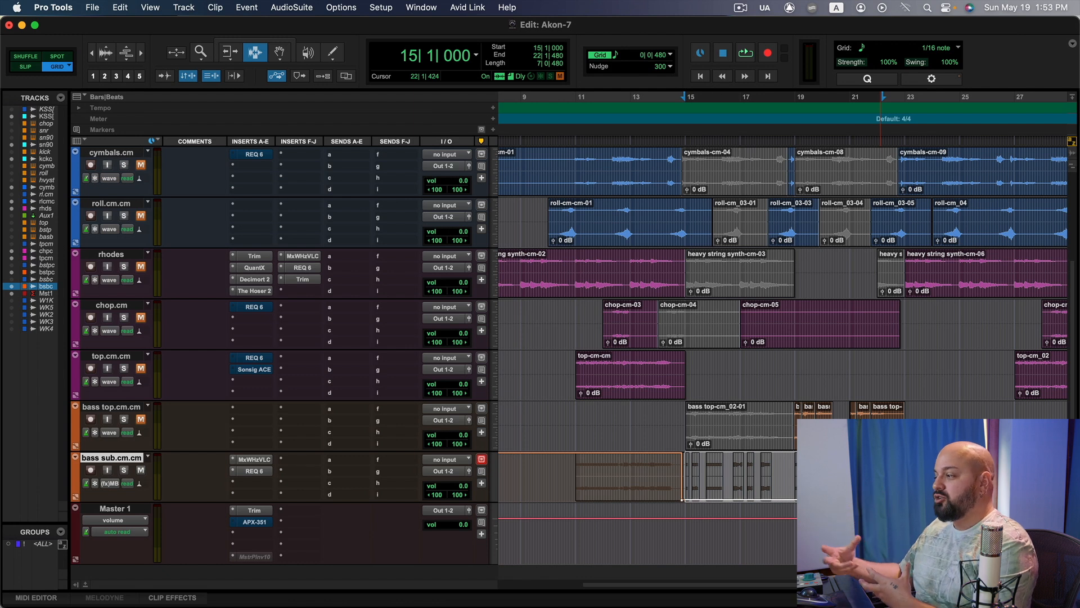
click(681, 473)
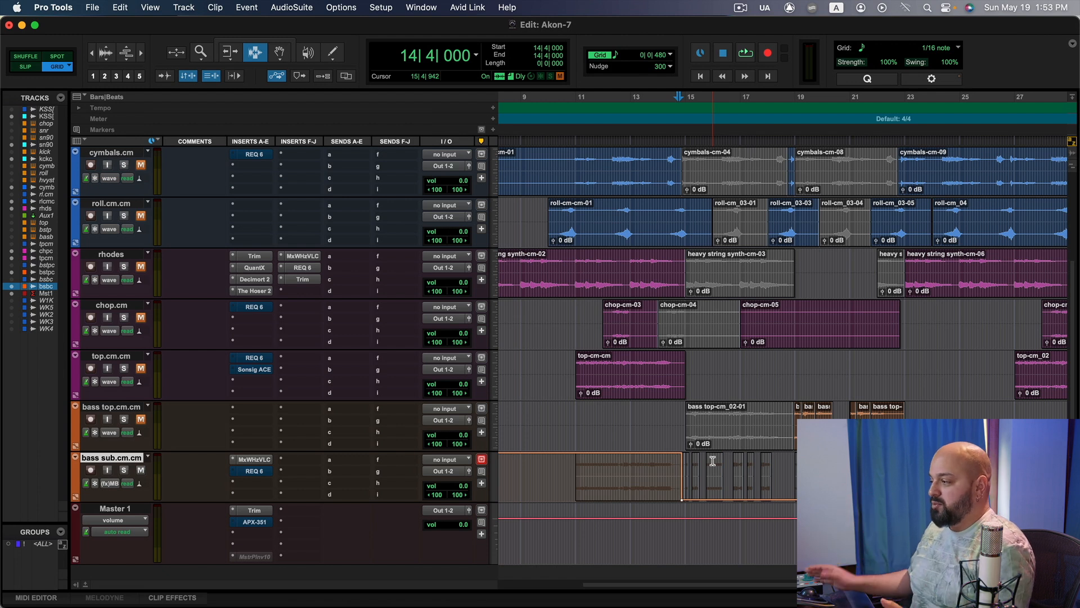
click(573, 474)
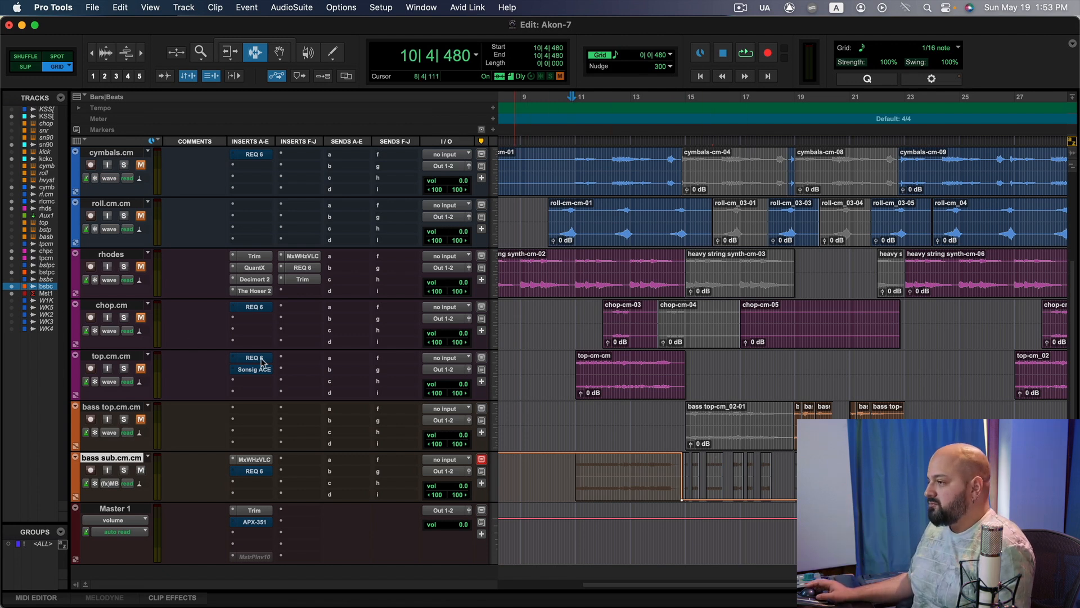
Step: Unmute the roll.cm.cm track and play the mix from 9|4|000, bringing the rhodes back in during playback
scroll(309, 383, up, 5)
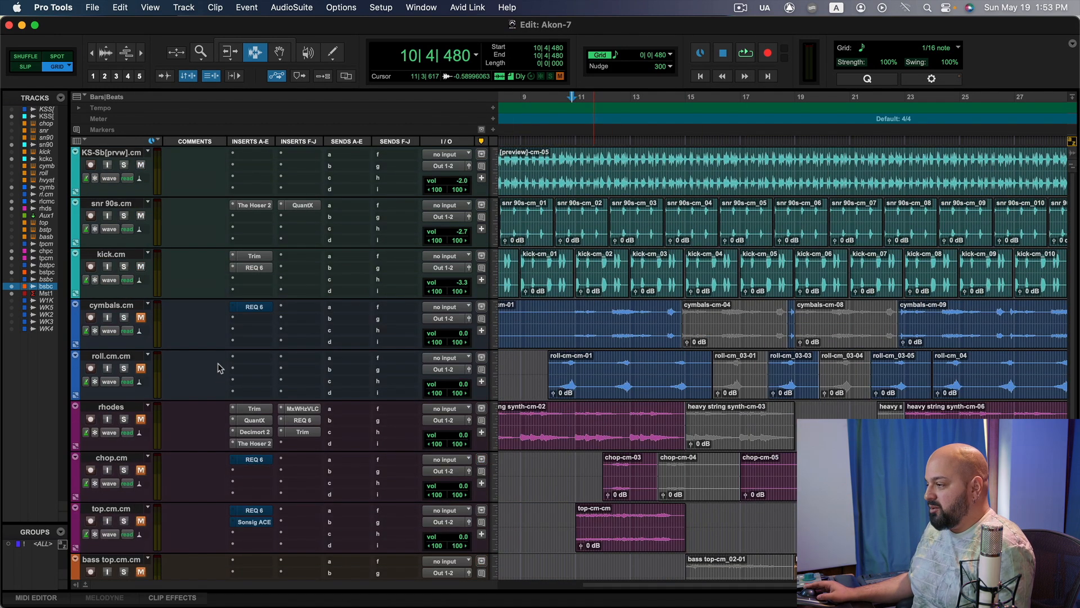
click(141, 368)
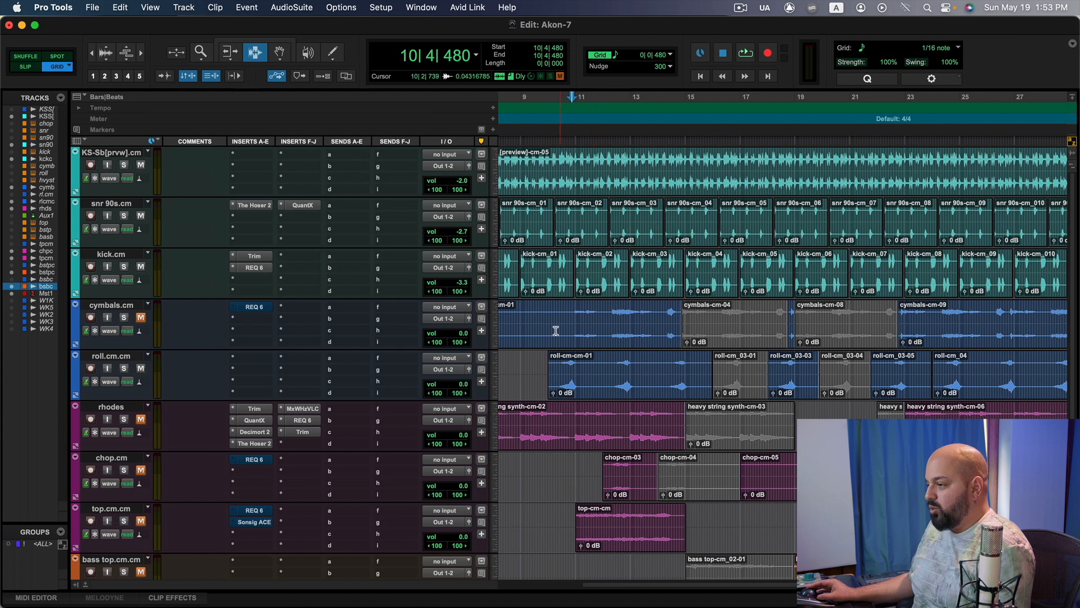
click(542, 363)
key(space)
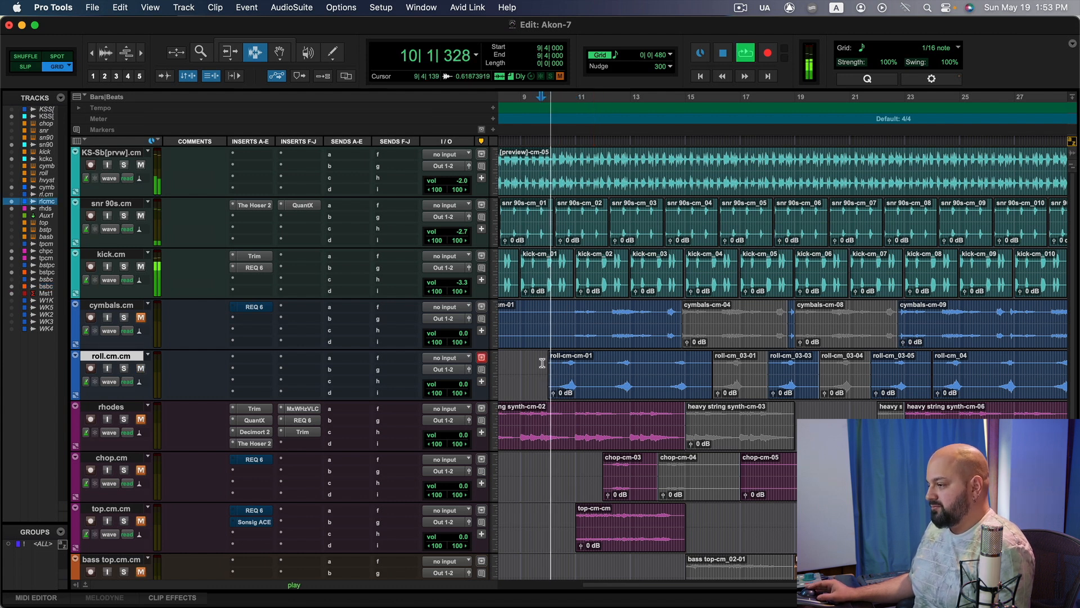
click(141, 419)
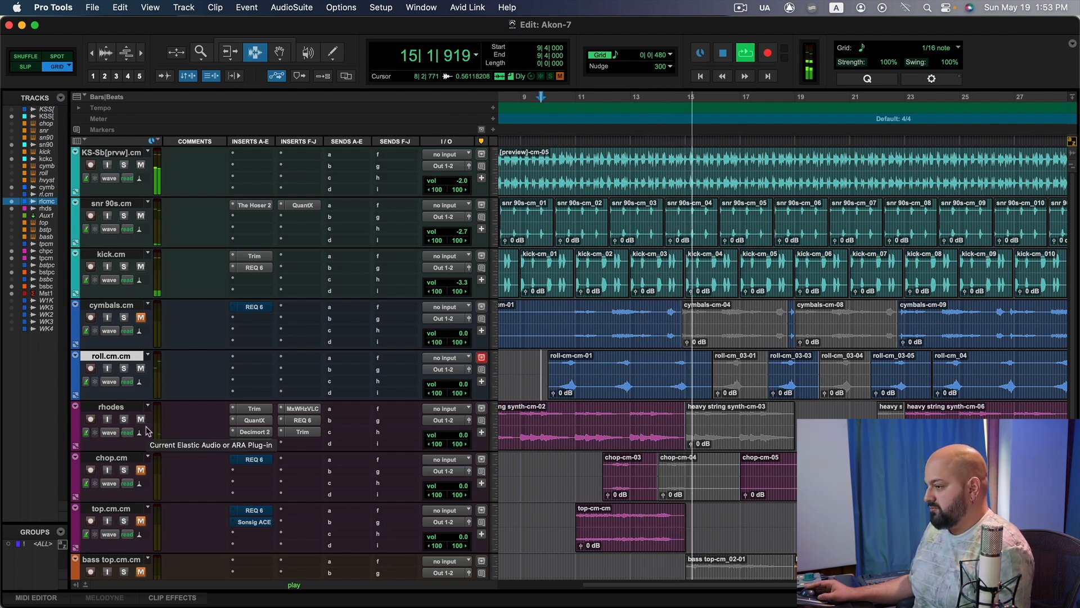
key(space)
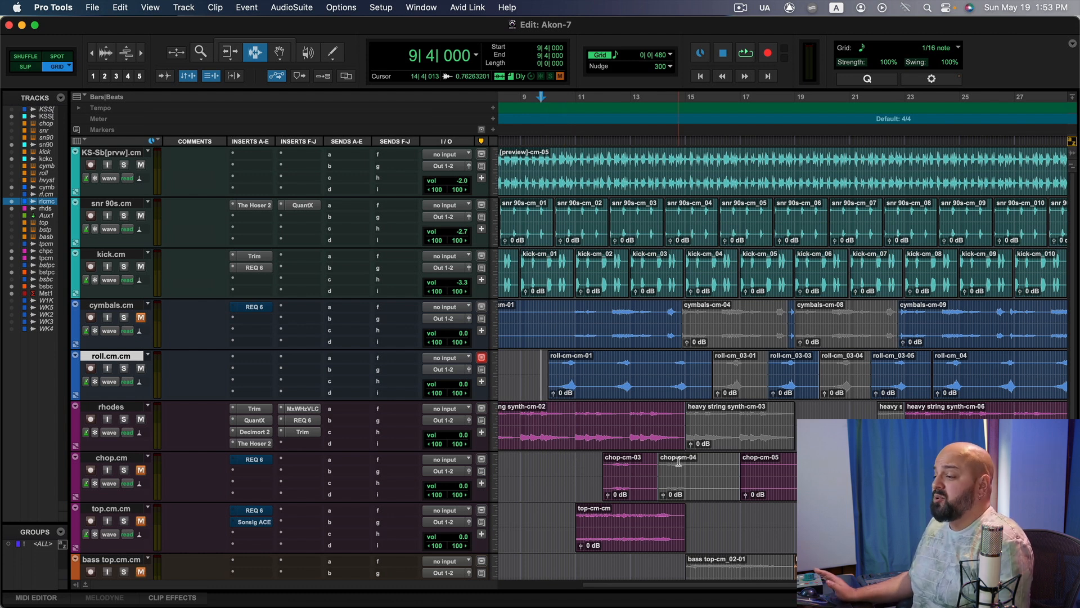
Step: Unmute the bass top.cm.cm track and play the mix from 18|4|480
scroll(751, 457, down, 3)
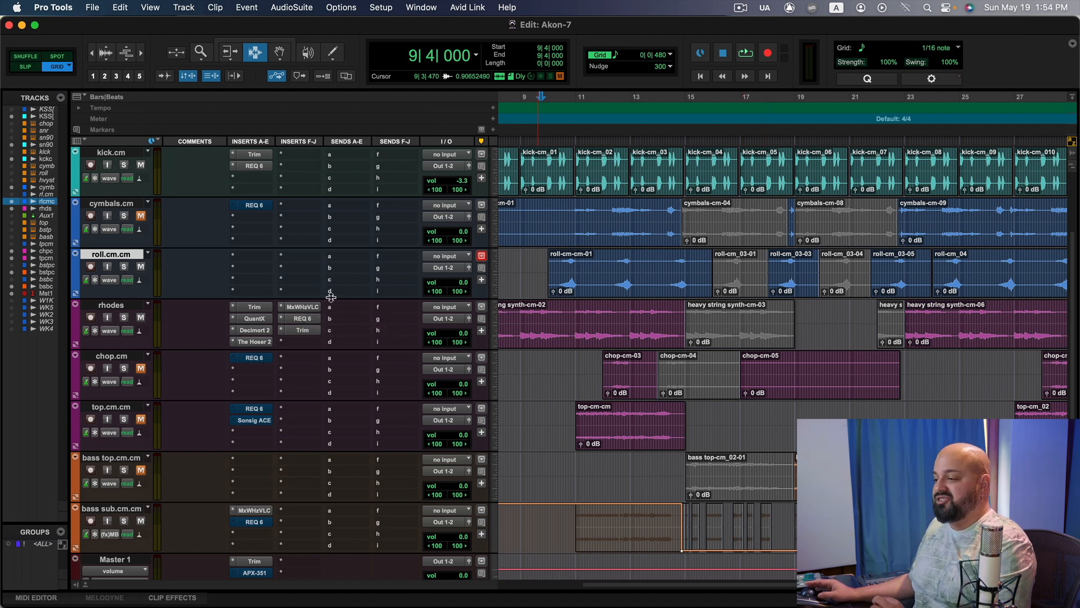
scroll(608, 437, down, 1)
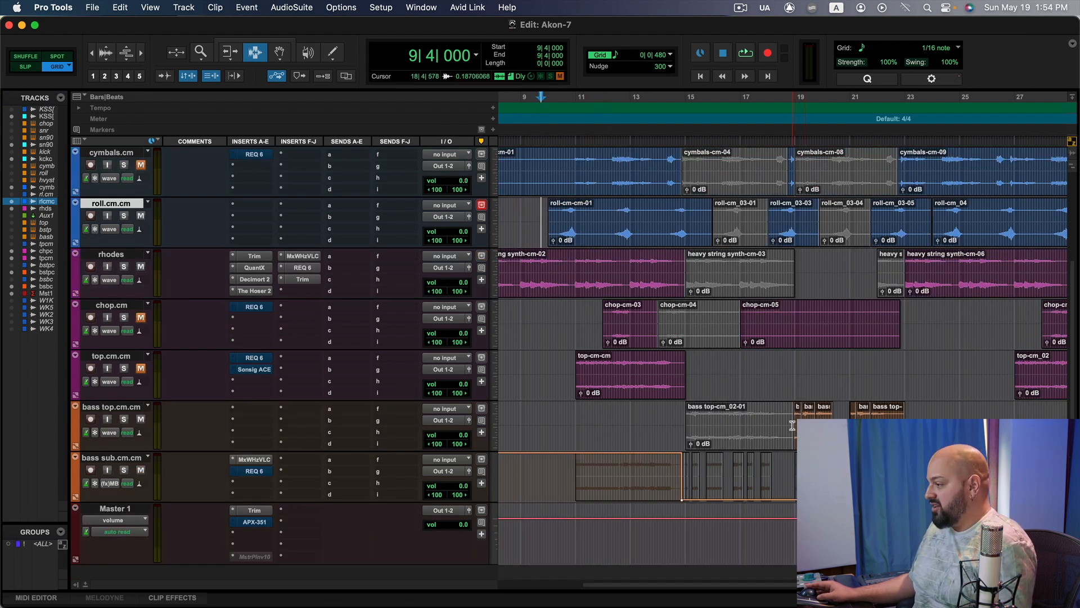
click(795, 447)
key(space)
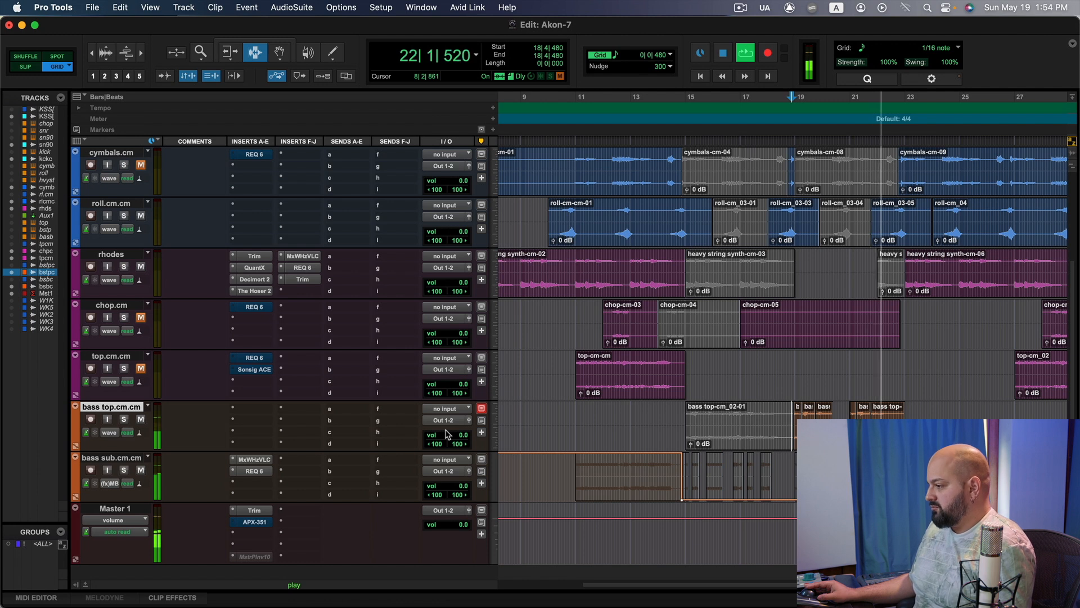
key(space)
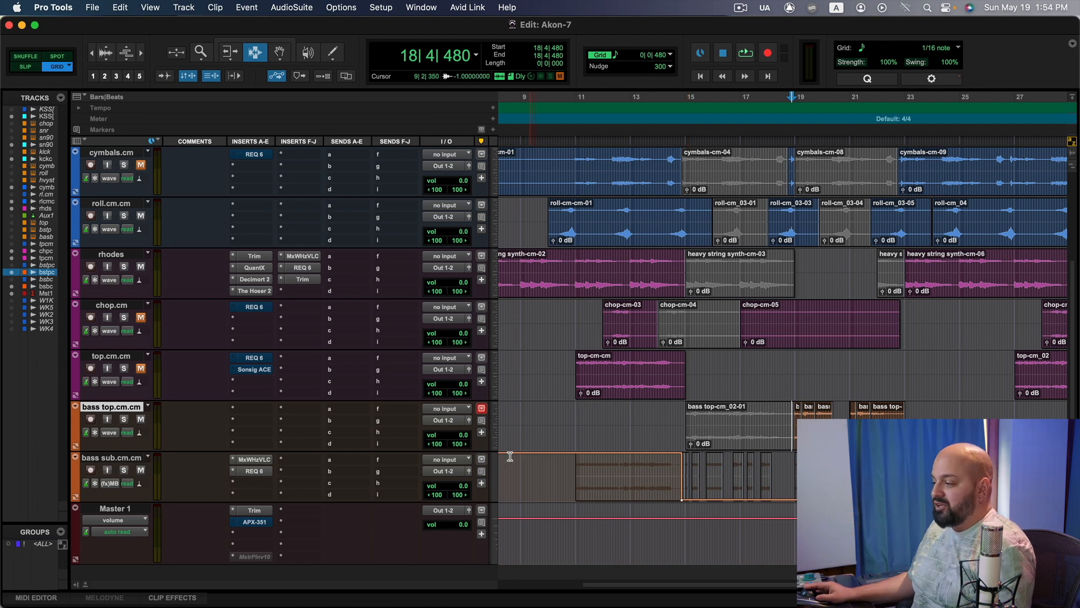
Step: Lower the bass top.cm.cm volume to -5.9 and set its right-channel pan to 38 while checking it in playback from 18|4|480
drag(448, 435, 447, 444)
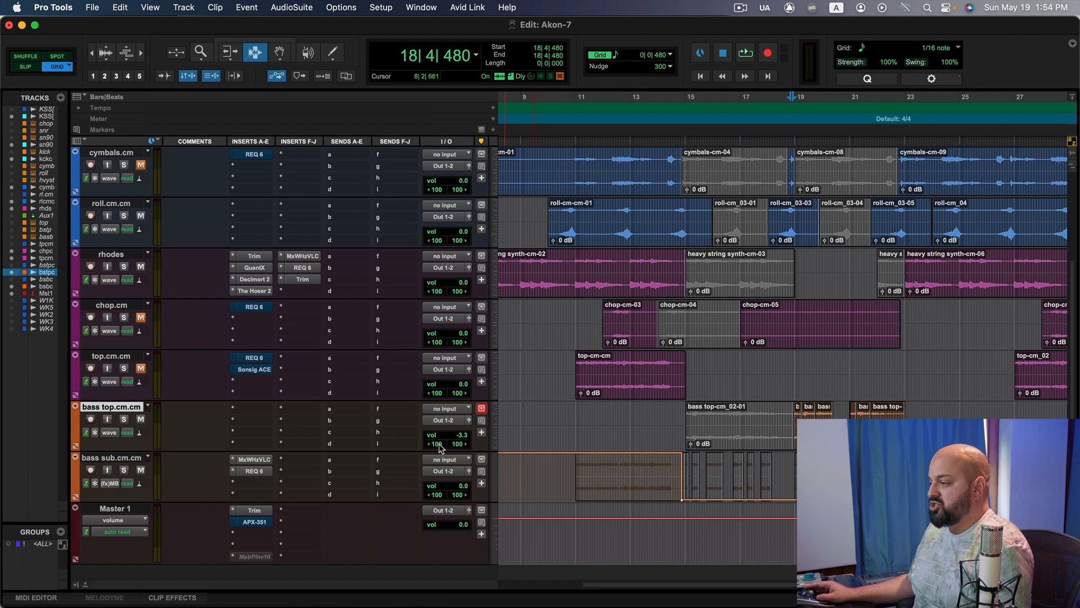
alt+click(461, 446)
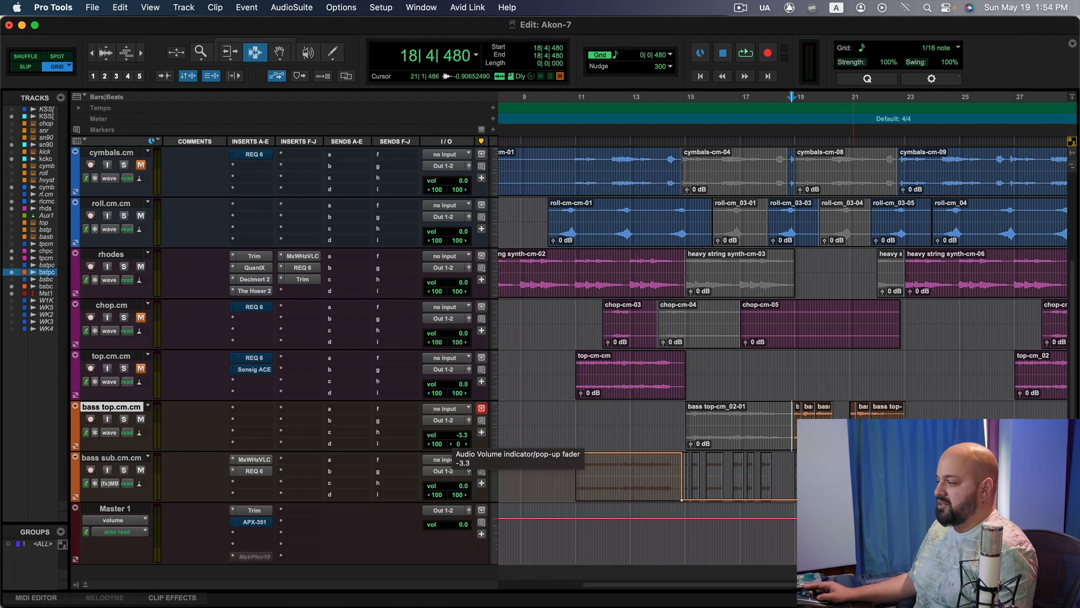
key(space)
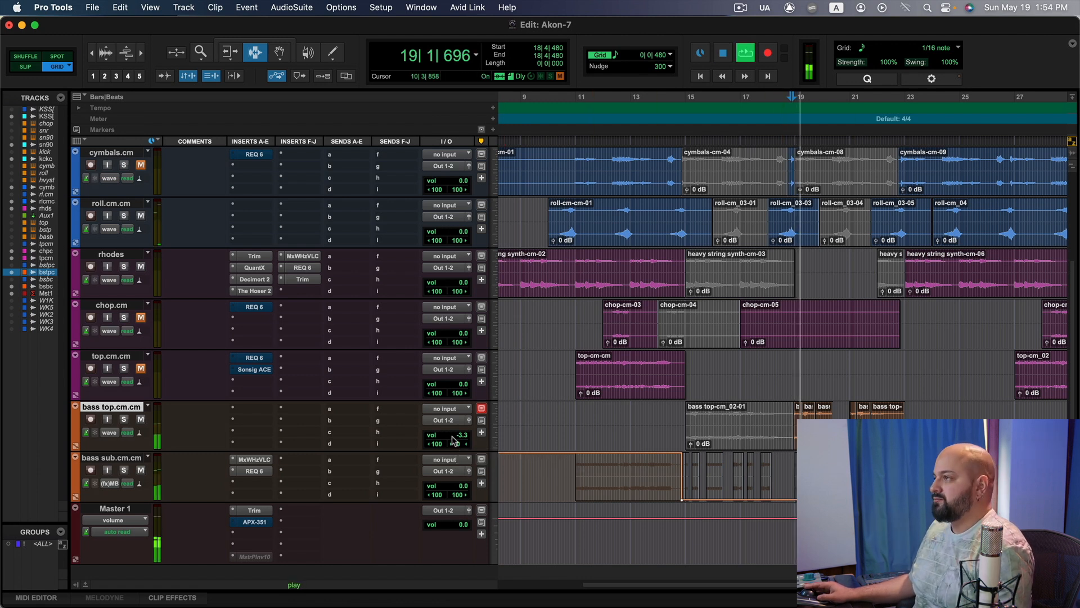
mouse_move(452, 438)
mouse_down()
mouse_move(468, 449)
mouse_move(459, 446)
mouse_up()
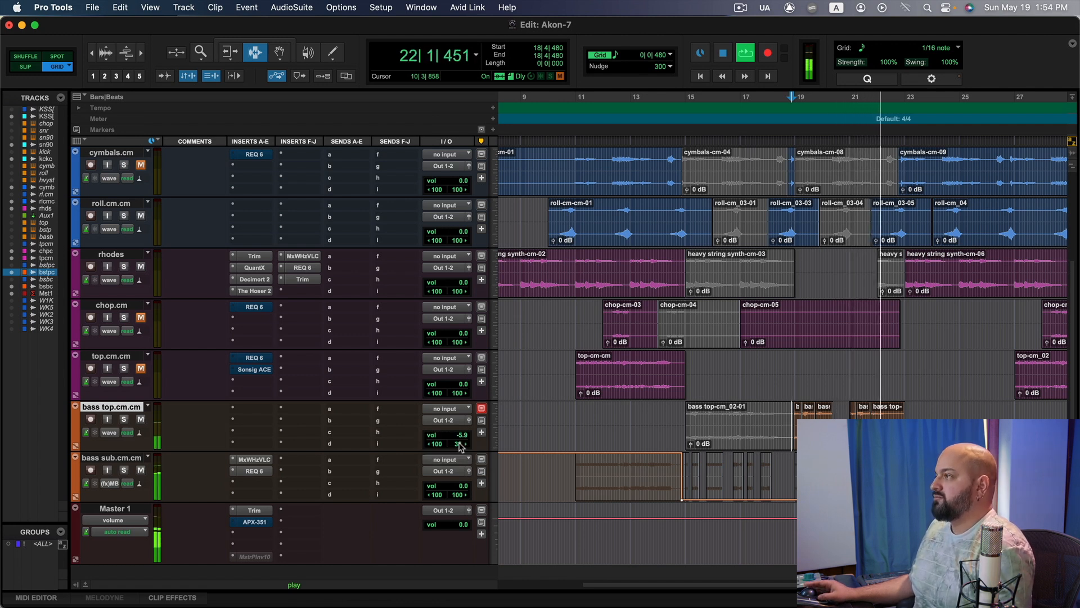
key(space)
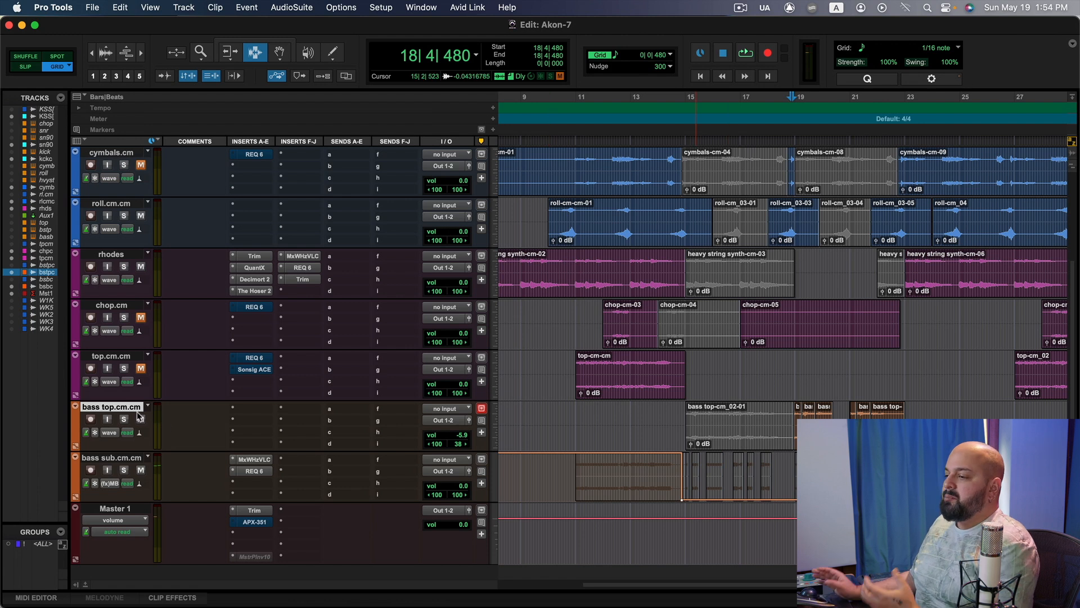
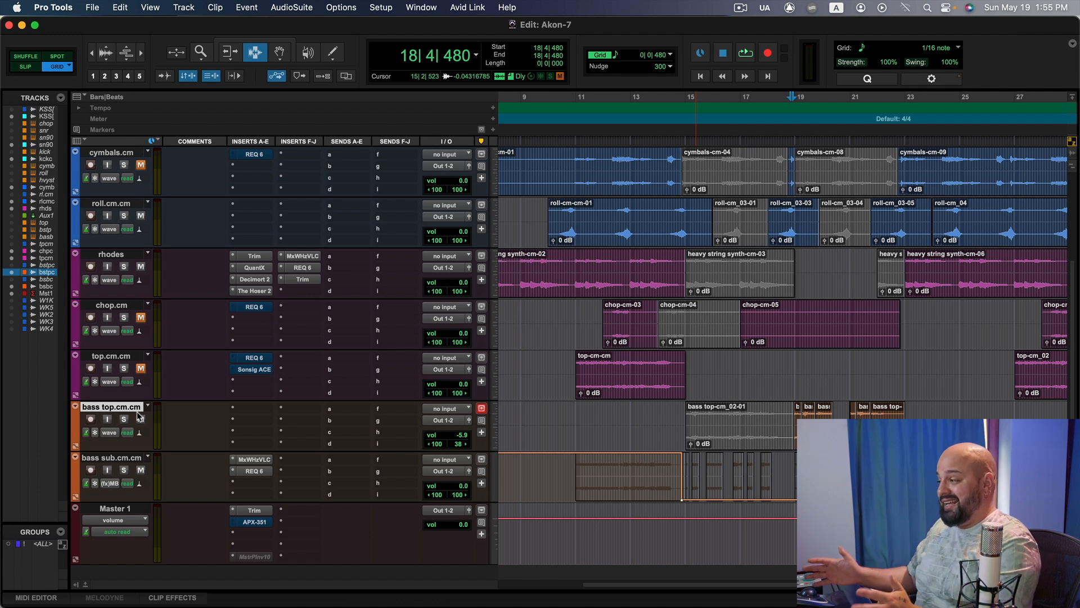
Step: Play the mix from 18|4|480 to check the adjusted bass top against the other tracks
key(space)
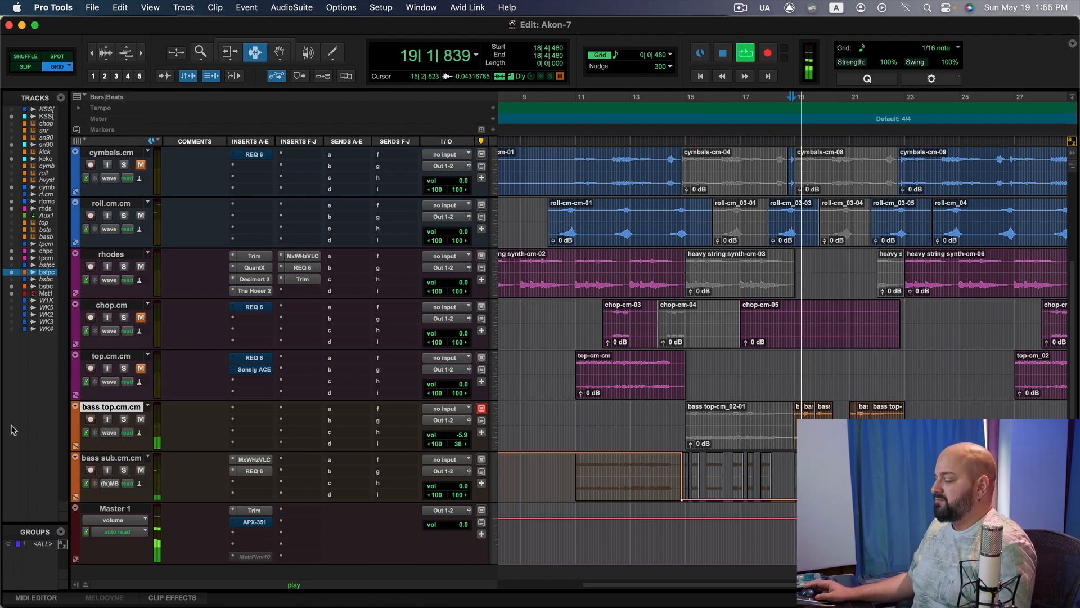
scroll(507, 374, up, 4)
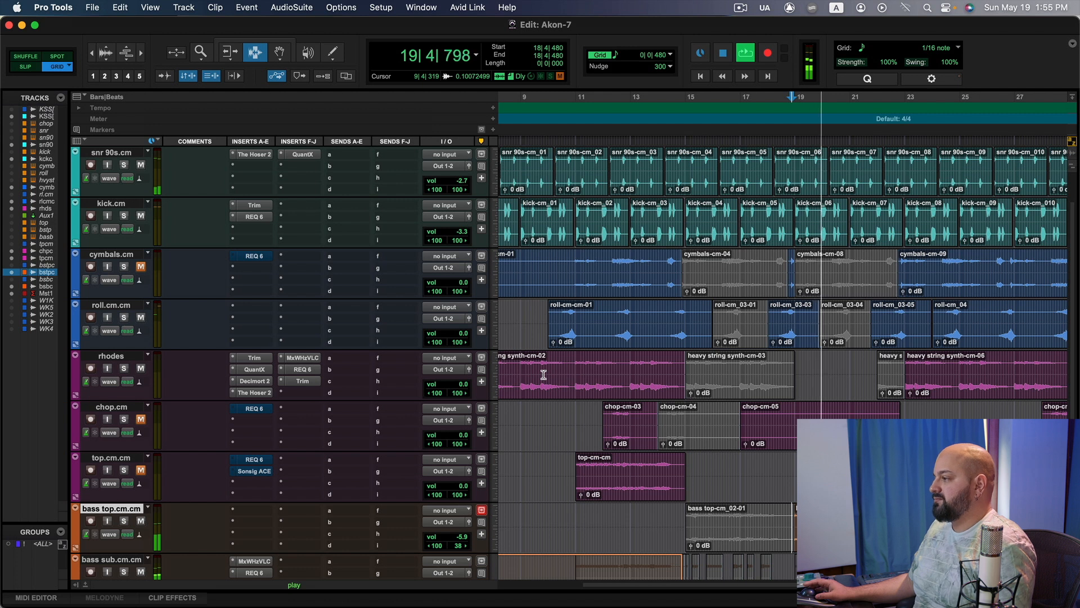
scroll(549, 368, up, 2)
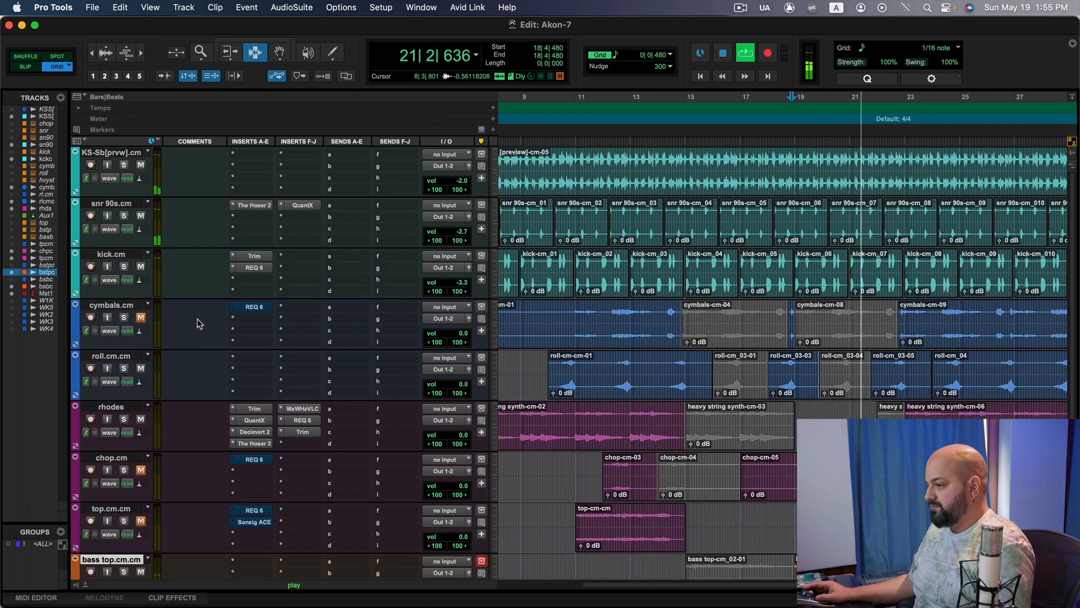
key(space)
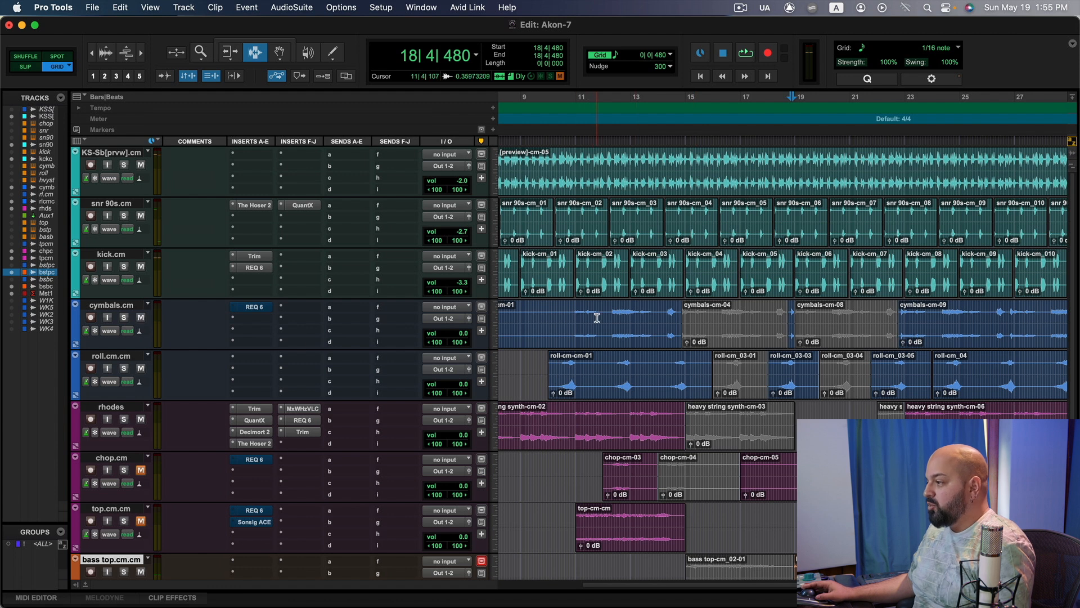
Step: Unmute the cymbals.cm track and play the mix from 12|2|000
click(611, 318)
key(space)
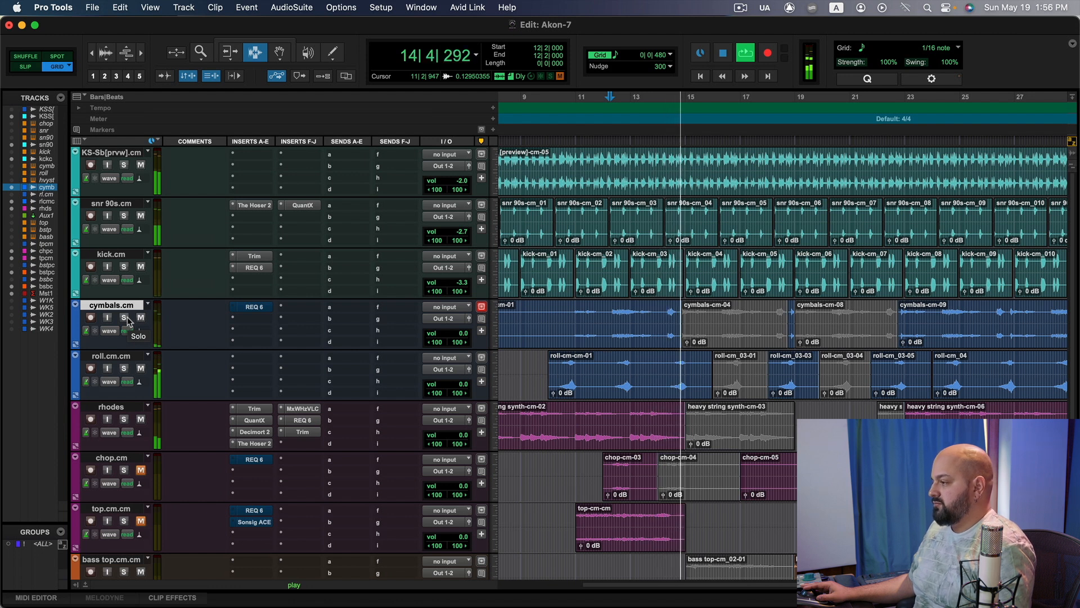
key(space)
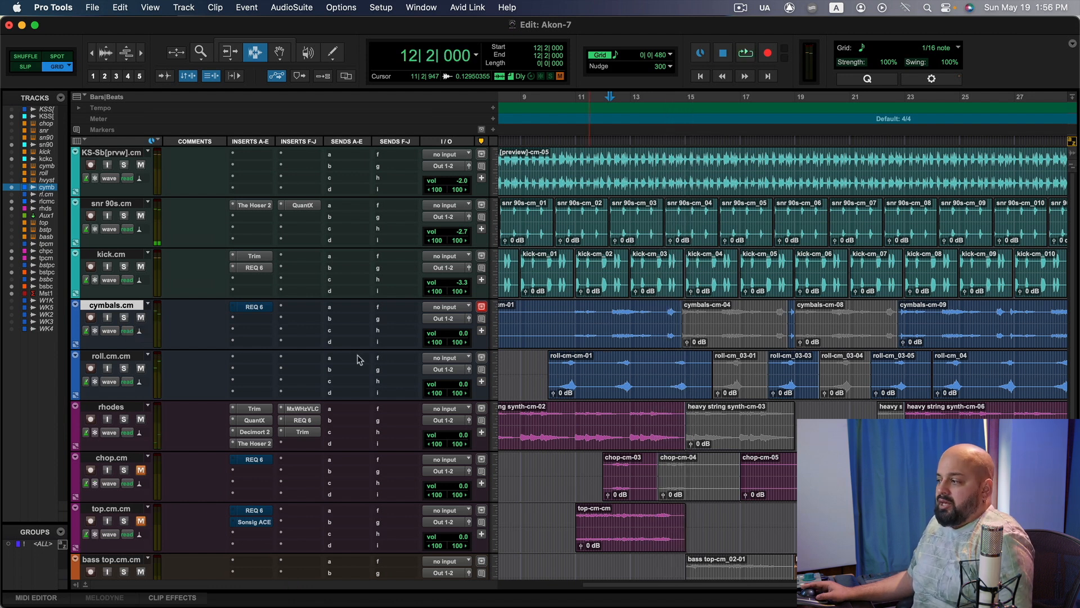
Step: Solo the cymbals.cm track to hear it alone from 12|2|000, and clear the solo
click(124, 318)
key(space)
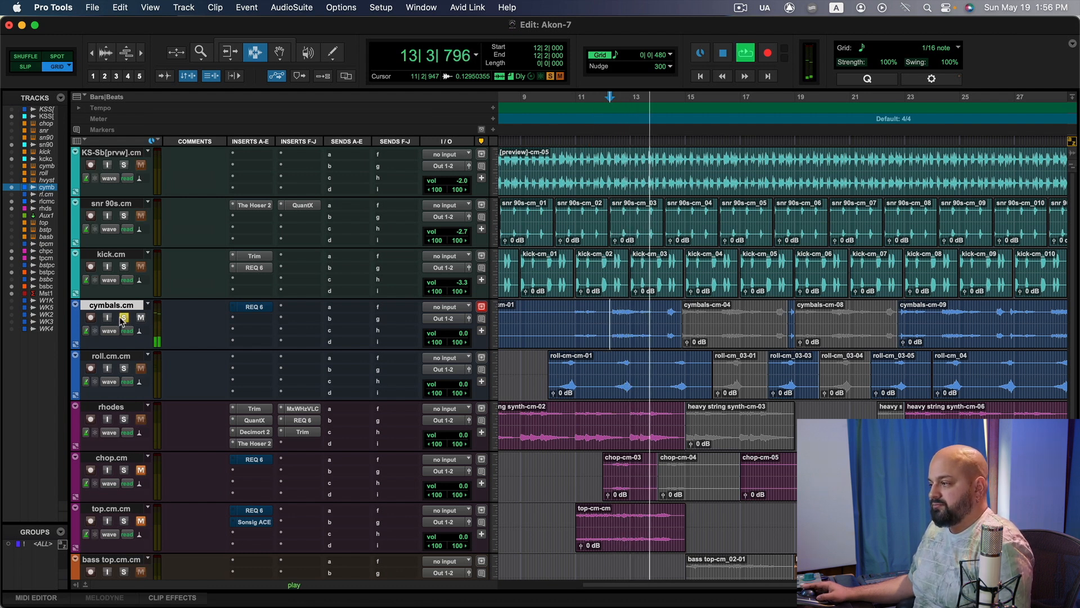
key(space)
click(124, 318)
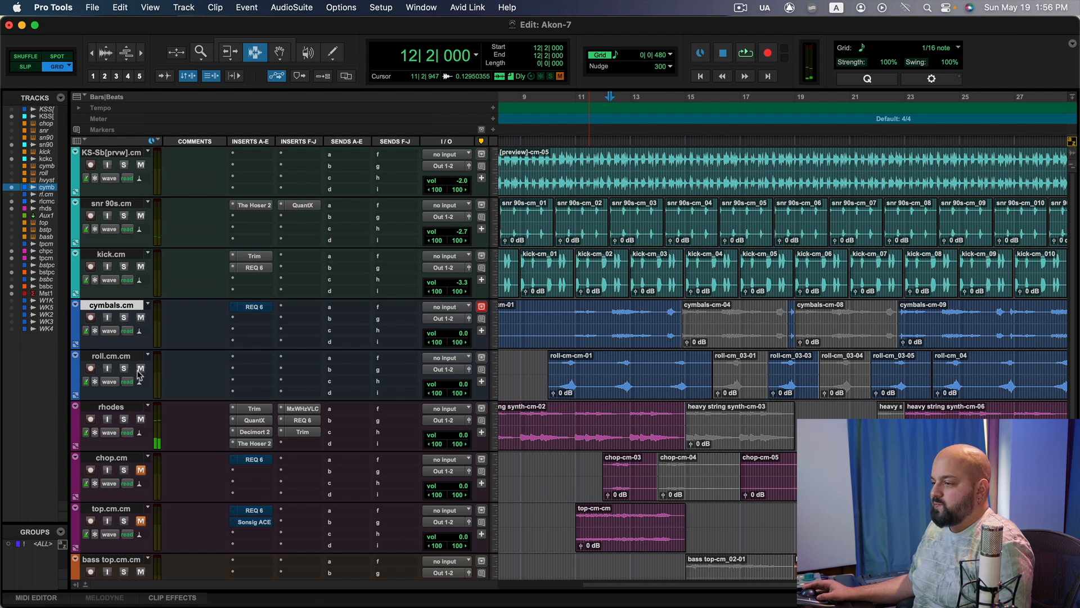
Step: Take the cymbals.cm REQ 6 out of bypass and play the mix from 12|2|000 with the rhodes unmuted
click(140, 419)
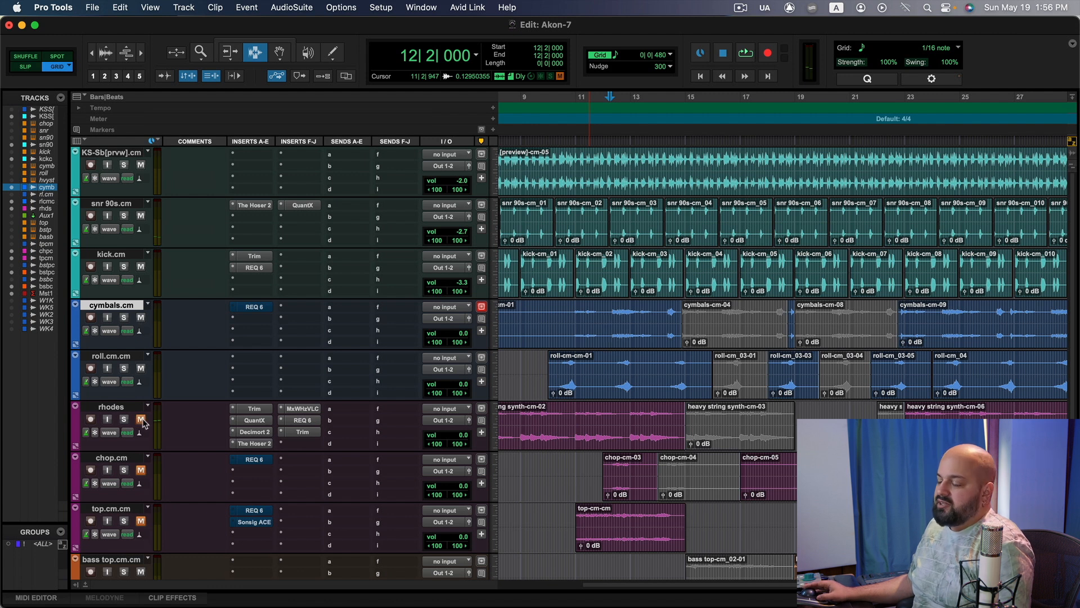
click(256, 307)
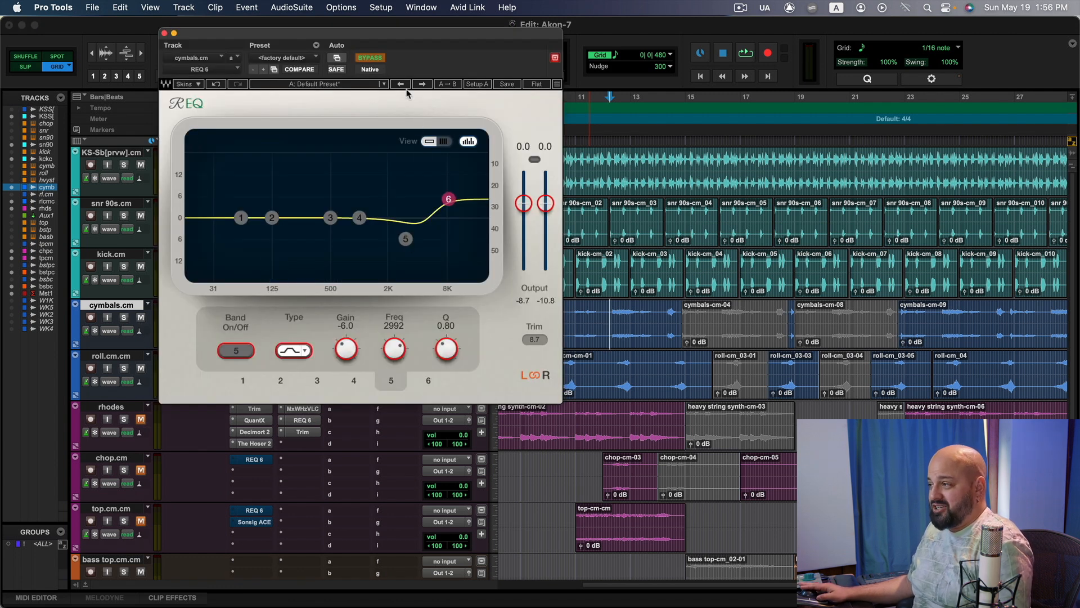
click(165, 33)
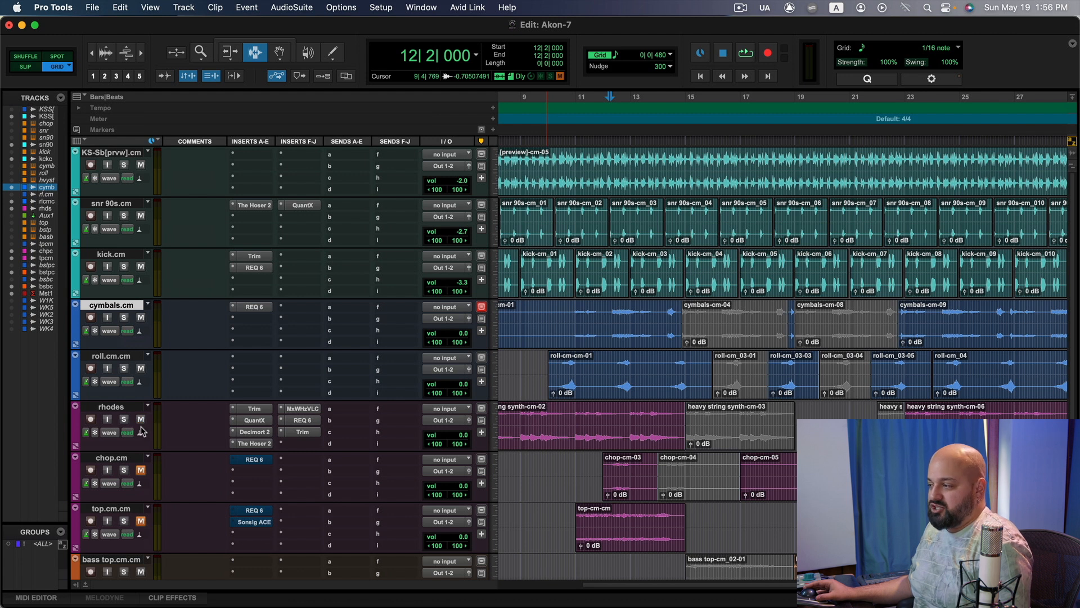
key(space)
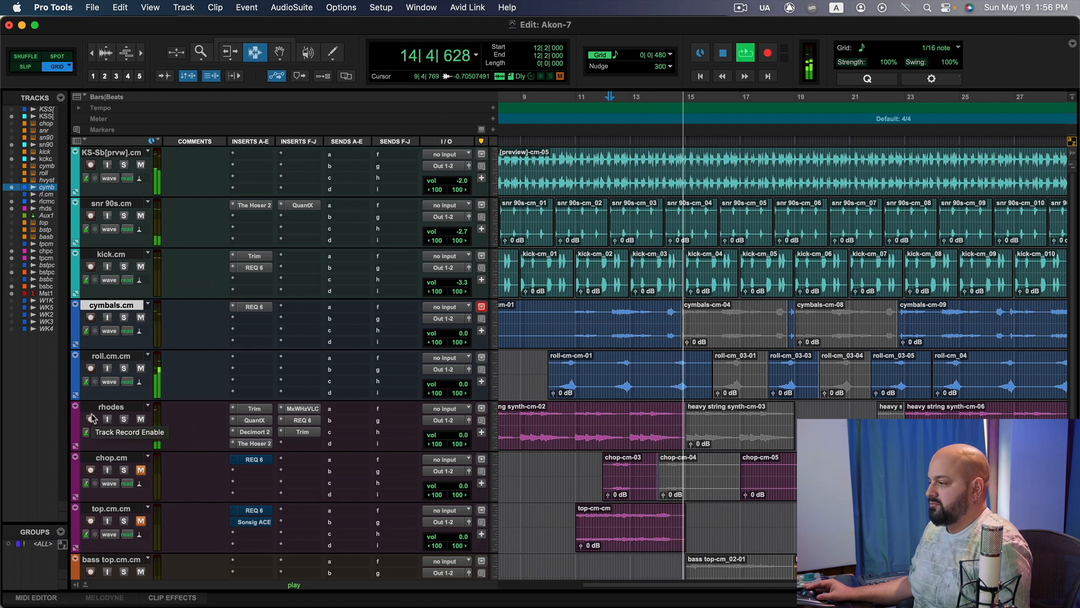
Step: Play the mix from 10|3|480, comparing the cymbals.cm REQ 6 bypassed and active with the rhodes muted and unmuted
key(space)
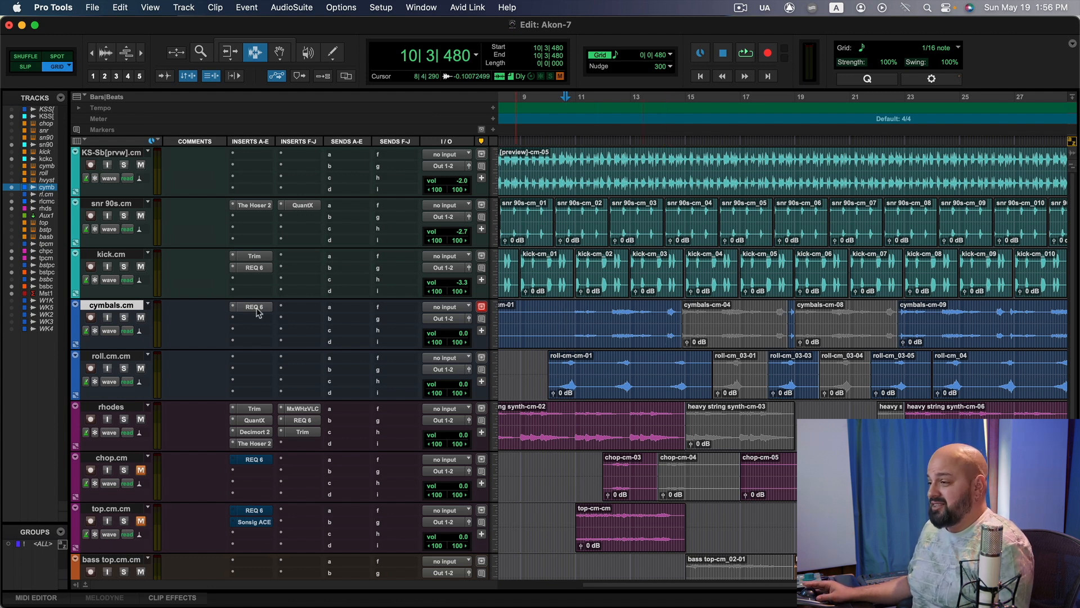
key(space)
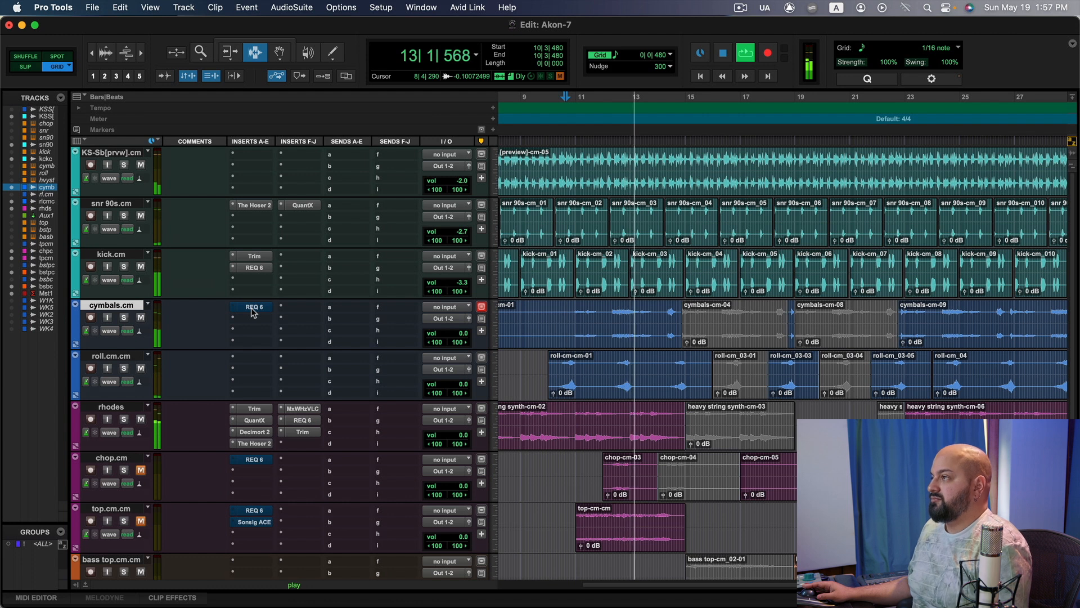
key(space)
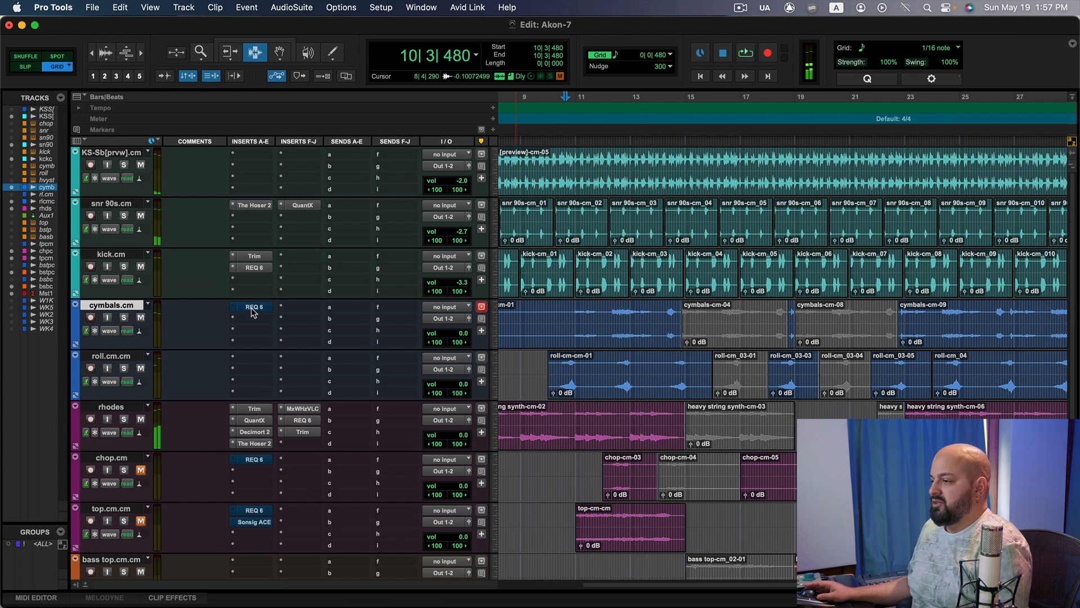
click(141, 419)
key(space)
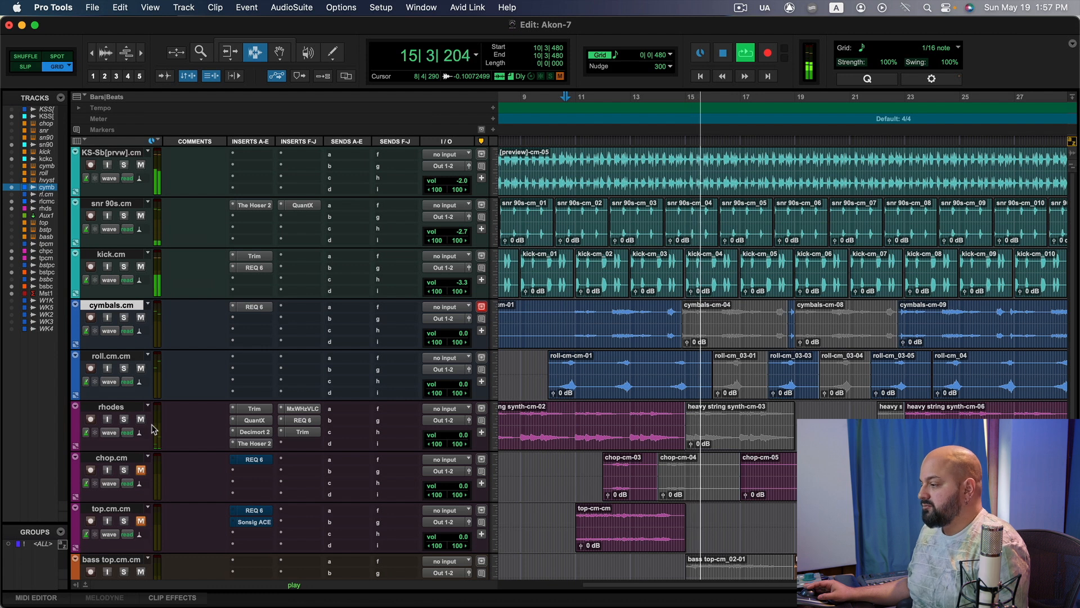
key(space)
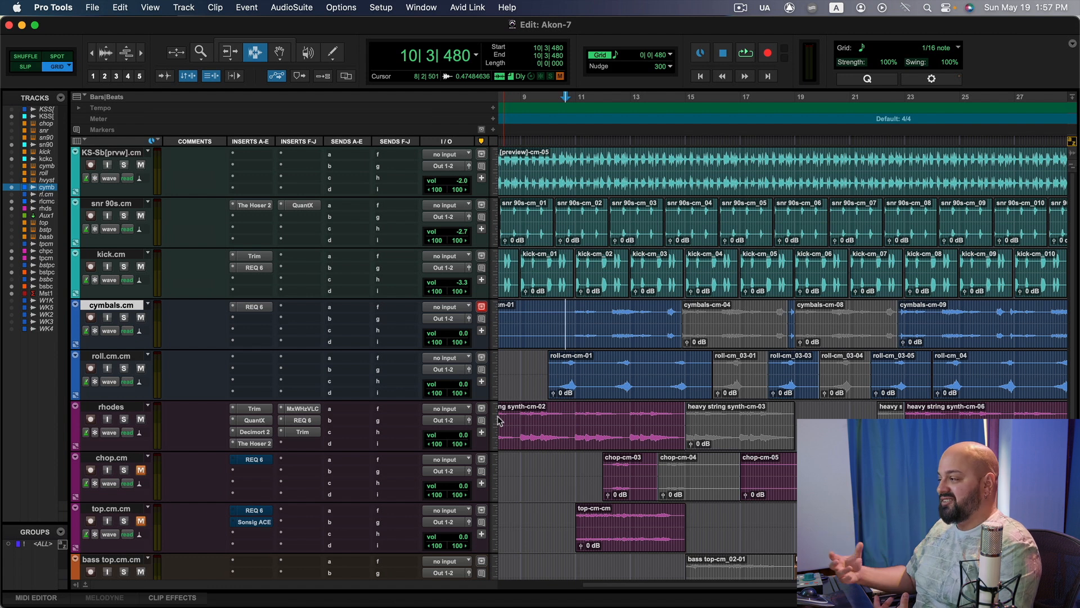
Step: Unmute the top.cm.cm track and play the mix from 10|4|000 just before its first clip
scroll(637, 421, down, 3)
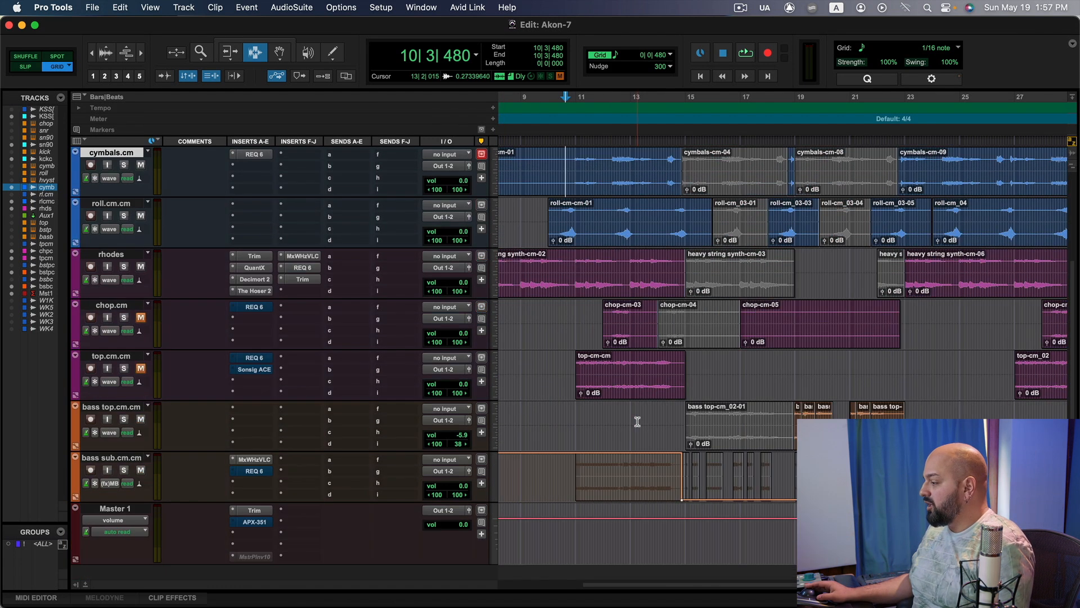
click(582, 379)
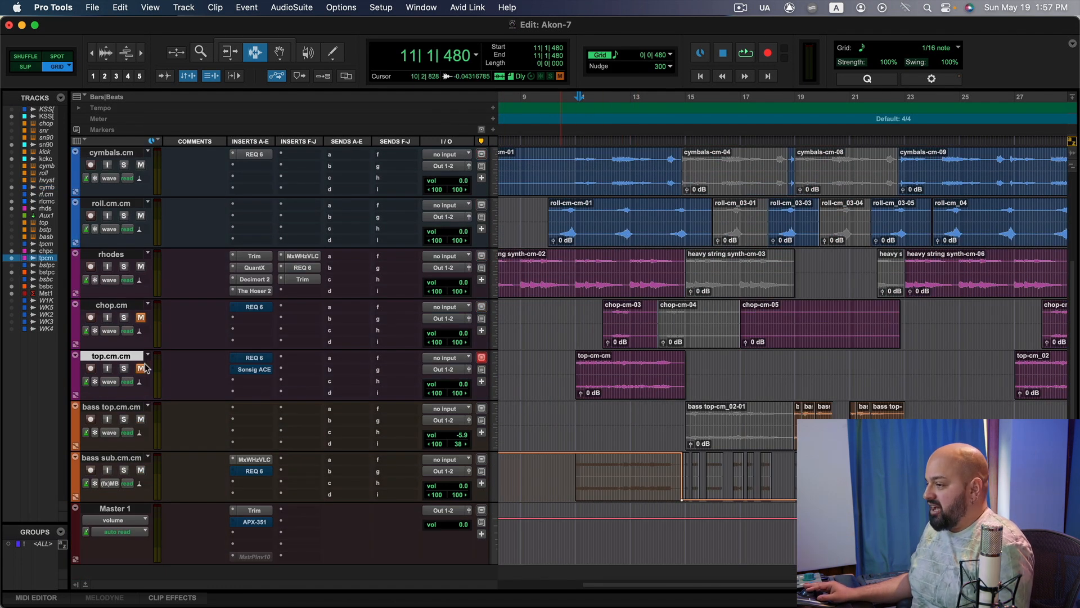
click(569, 368)
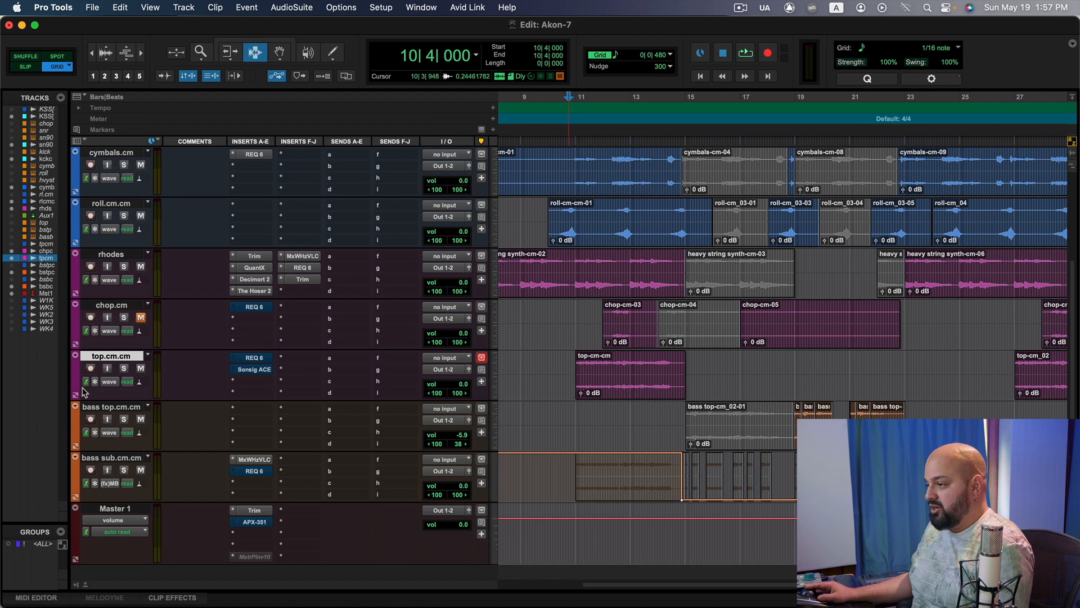
key(space)
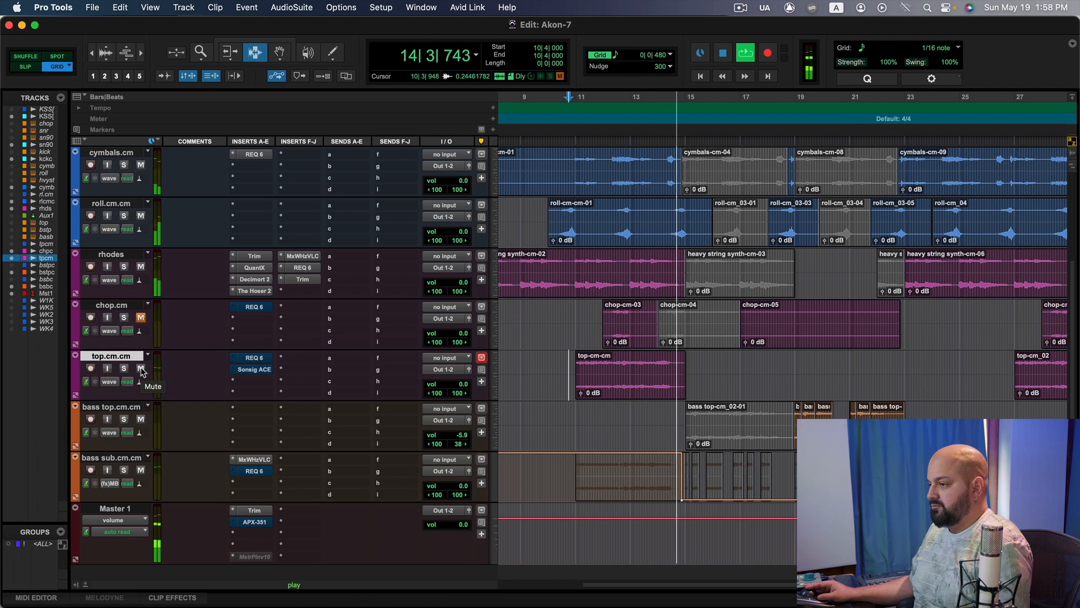
key(space)
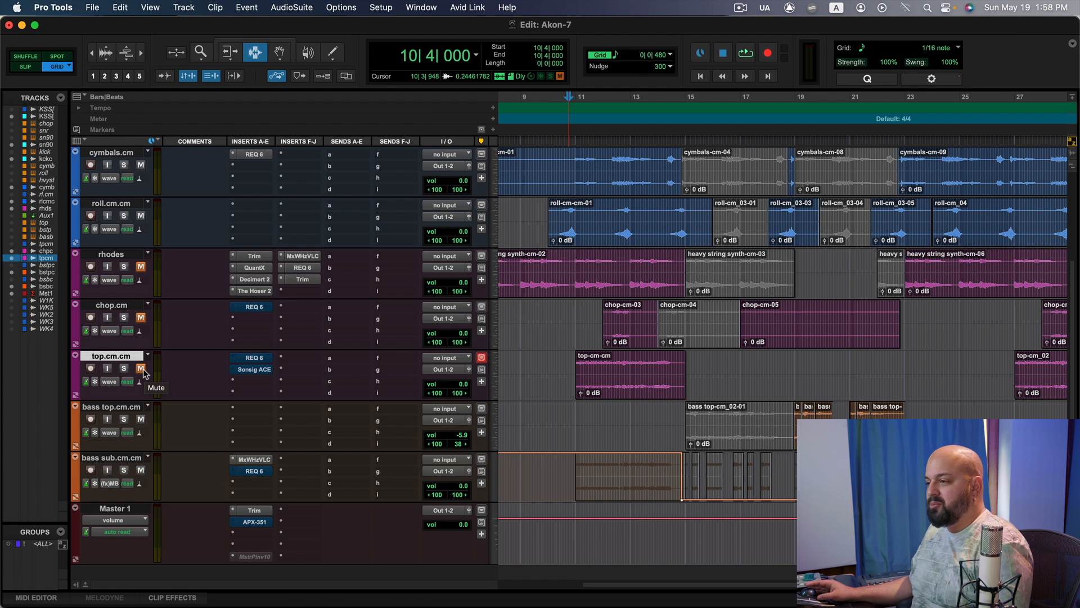
Step: Take the REQ 6 and Sonsig ACE on top.cm.cm out of bypass, and play the track soloed from 10|4|000
click(252, 358)
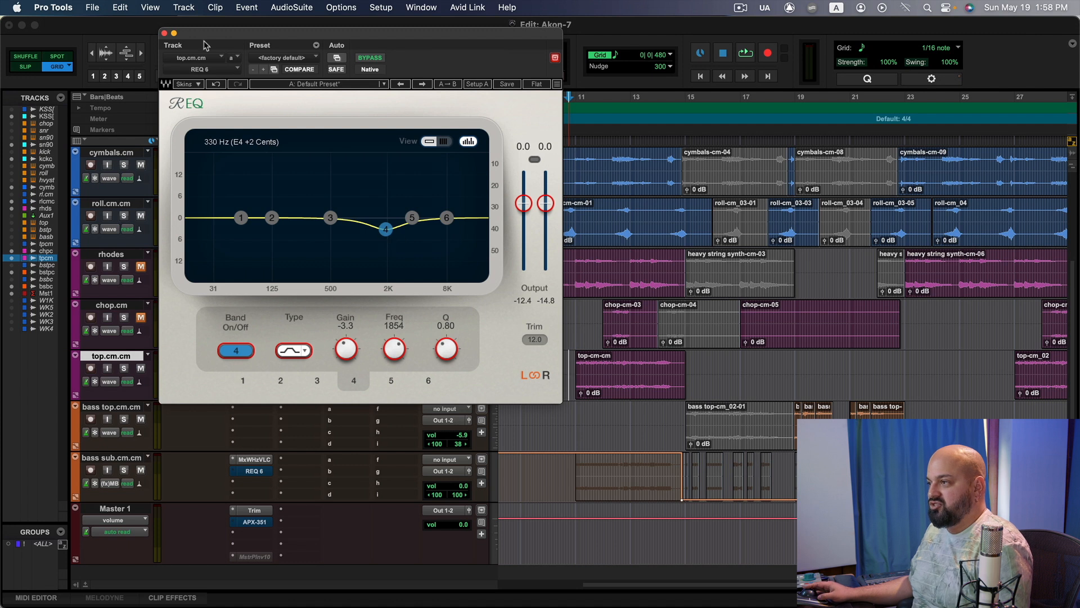
click(163, 33)
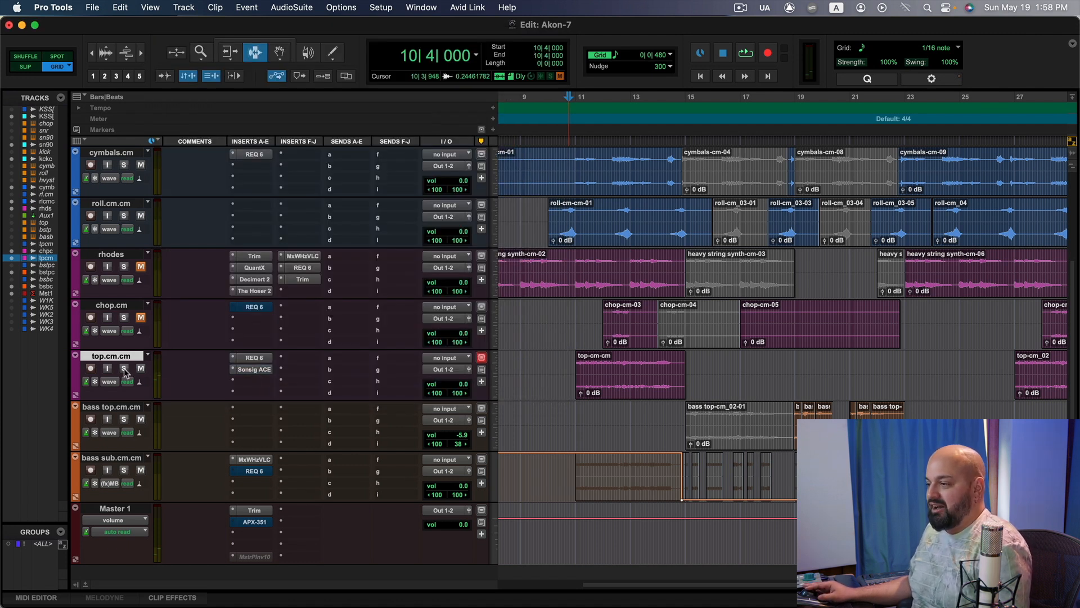
key(space)
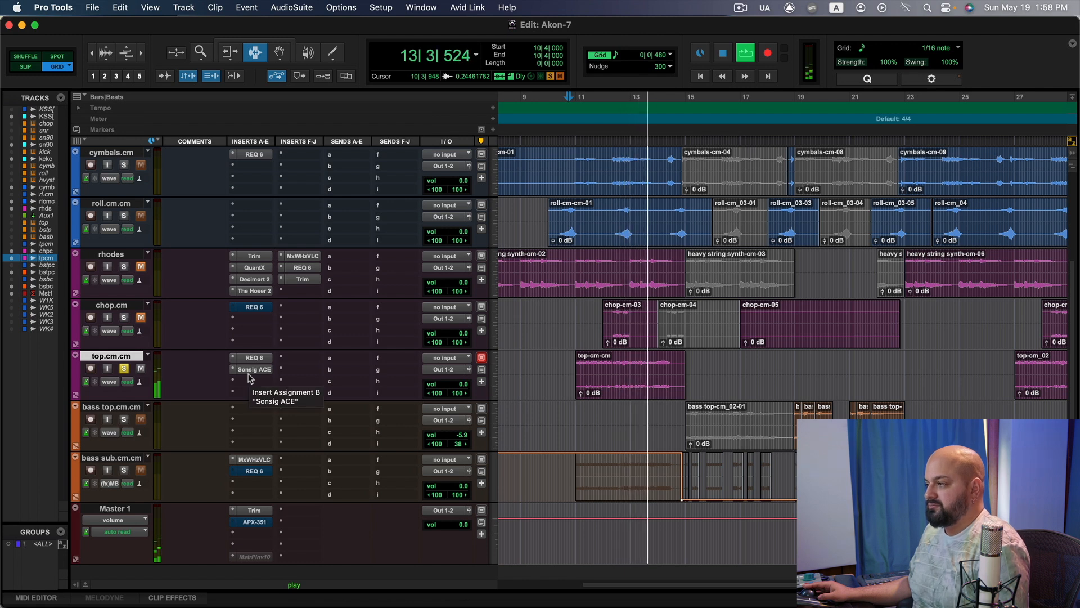
key(space)
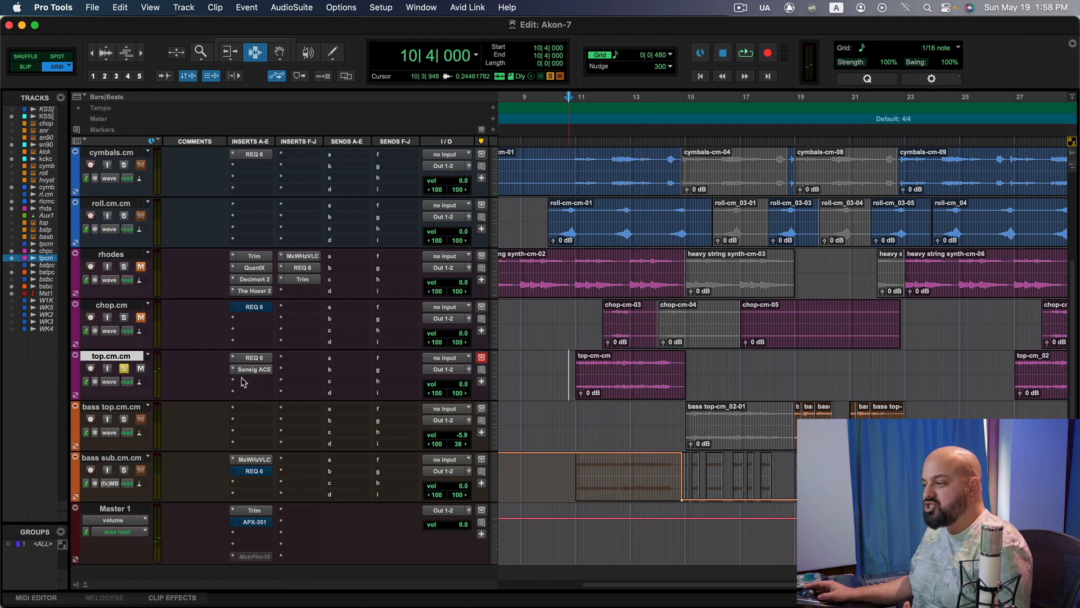
Step: Insert an S1 Imager on top.cm.cm, with its width at 1.38 and its gain at -1.4
click(241, 386)
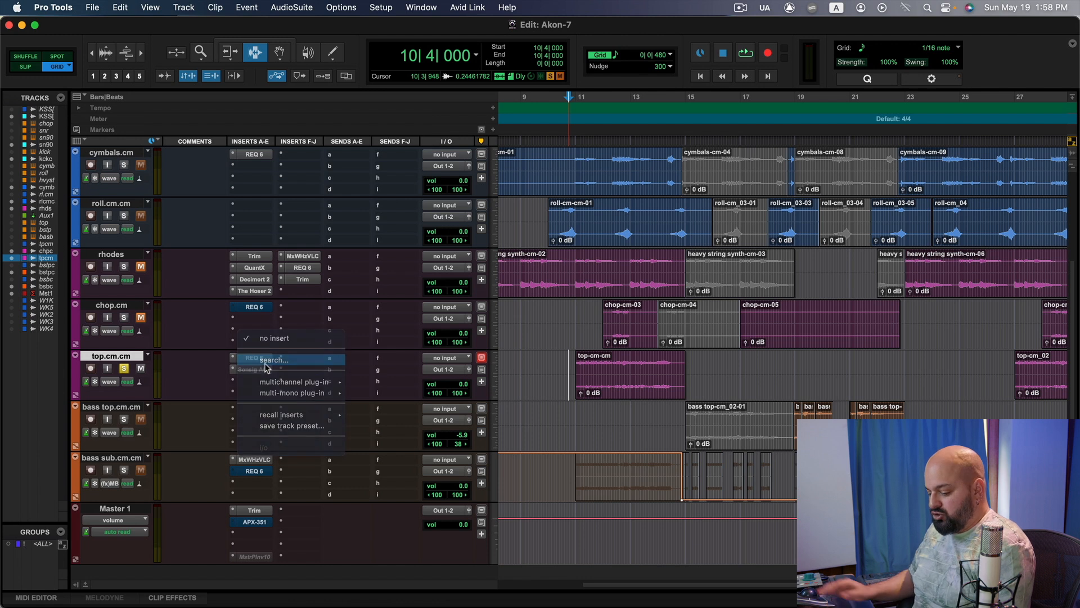
text(s1)
key(Return)
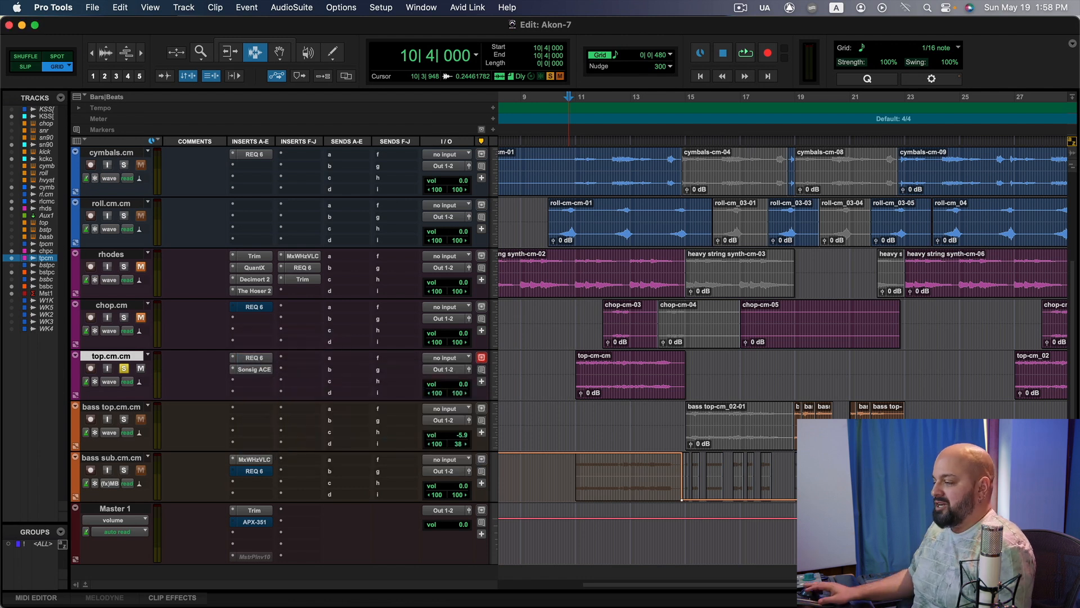
drag(209, 175, 210, 162)
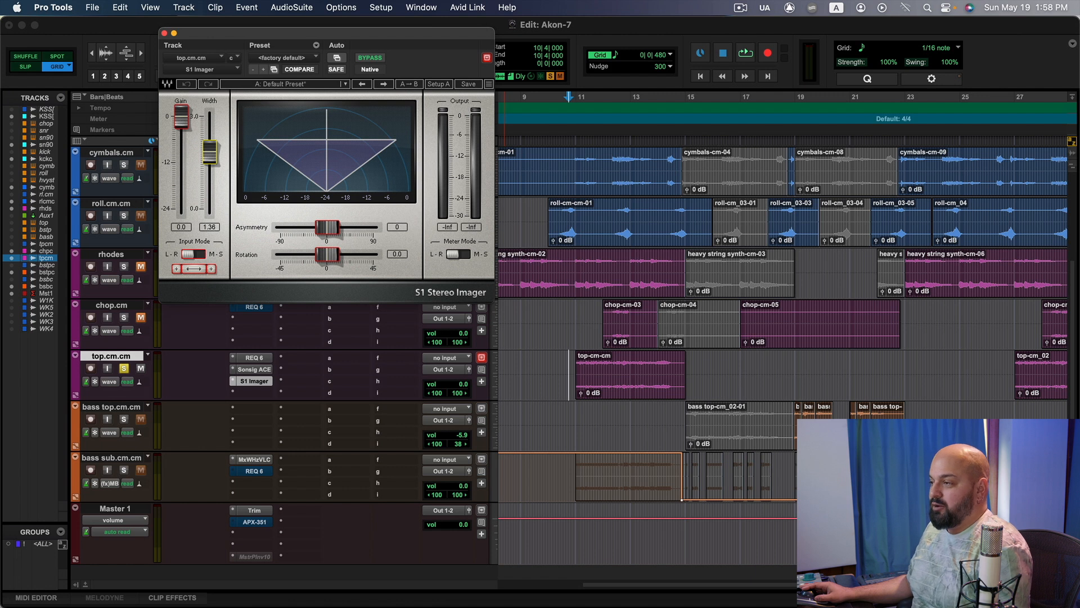
drag(209, 152, 213, 162)
drag(186, 121, 186, 126)
Step: Compare the S1 Imager bypassed and active while top.cm.cm plays soloed, and lower its gain to -2.0
key(space)
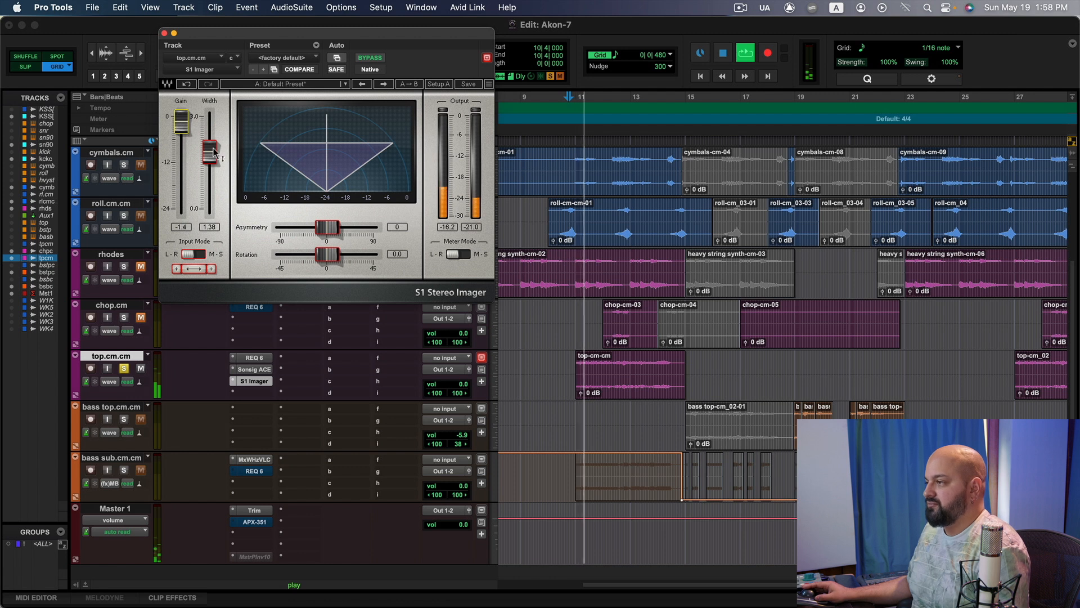
click(375, 59)
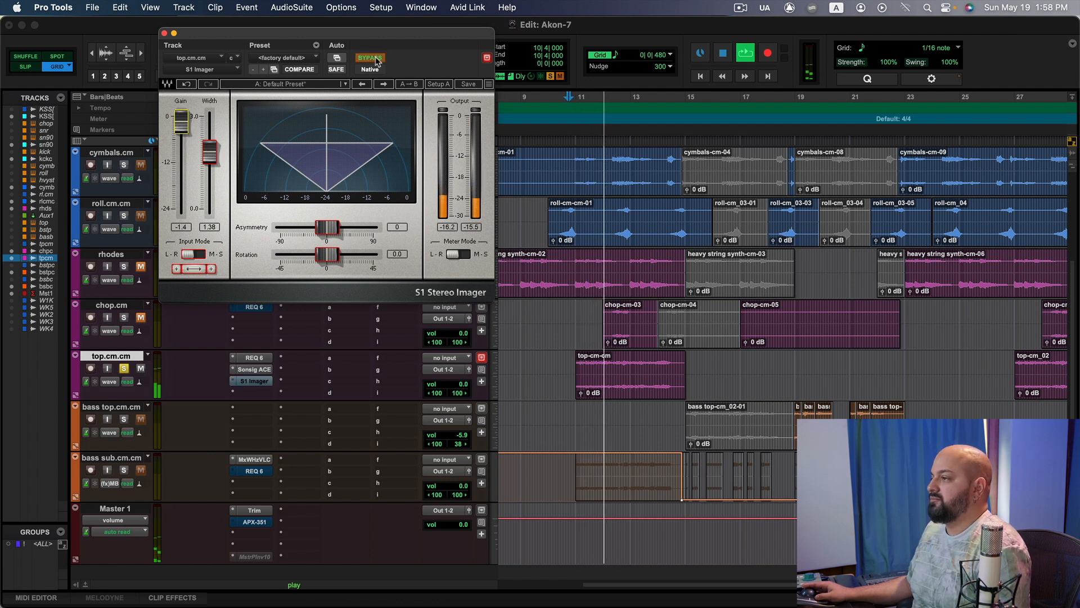
click(375, 58)
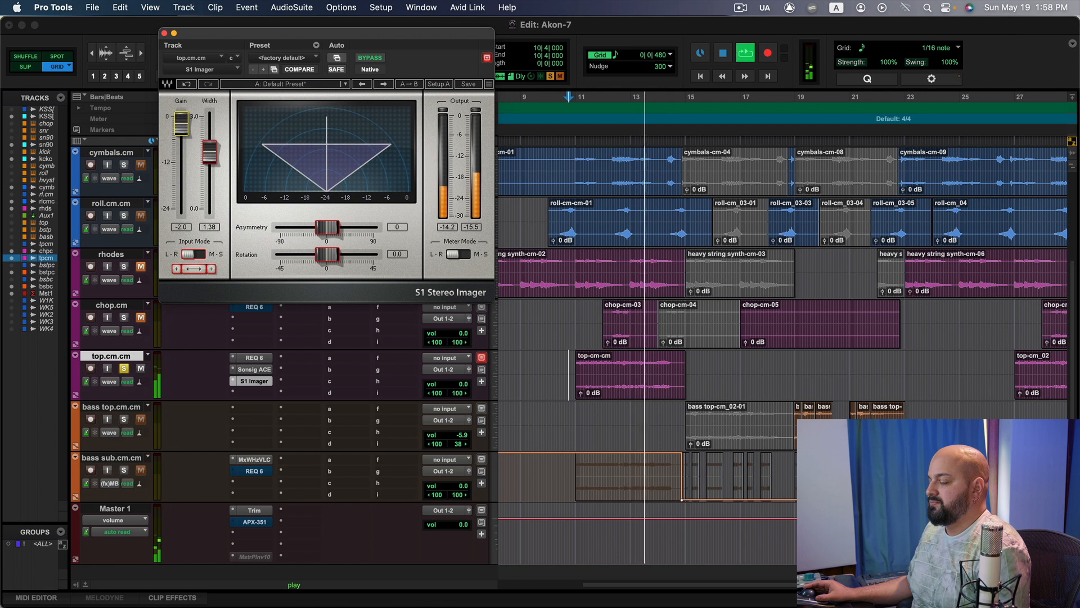
click(164, 33)
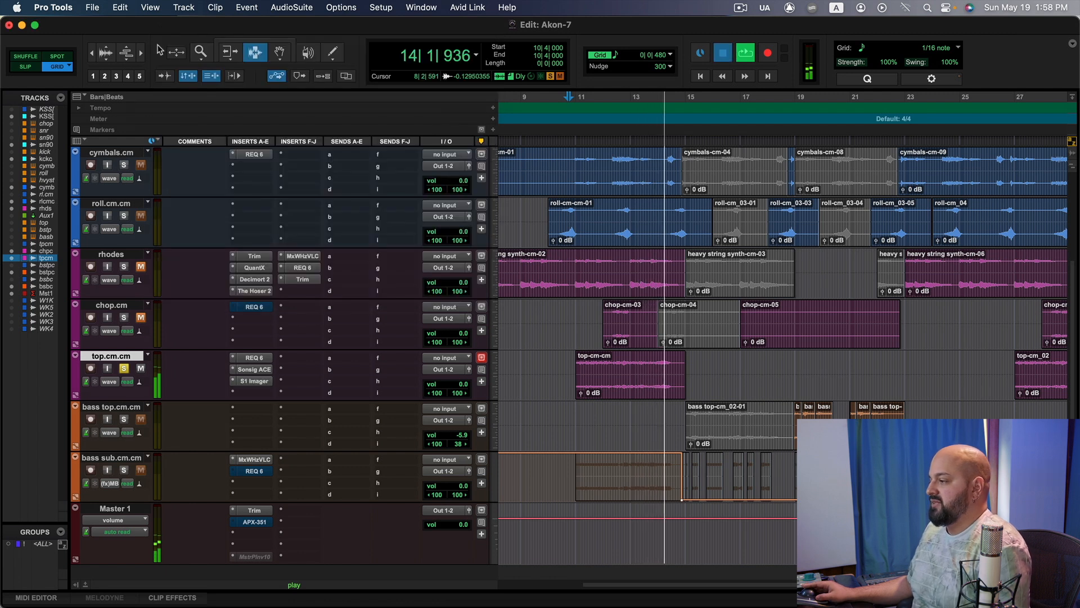
key(space)
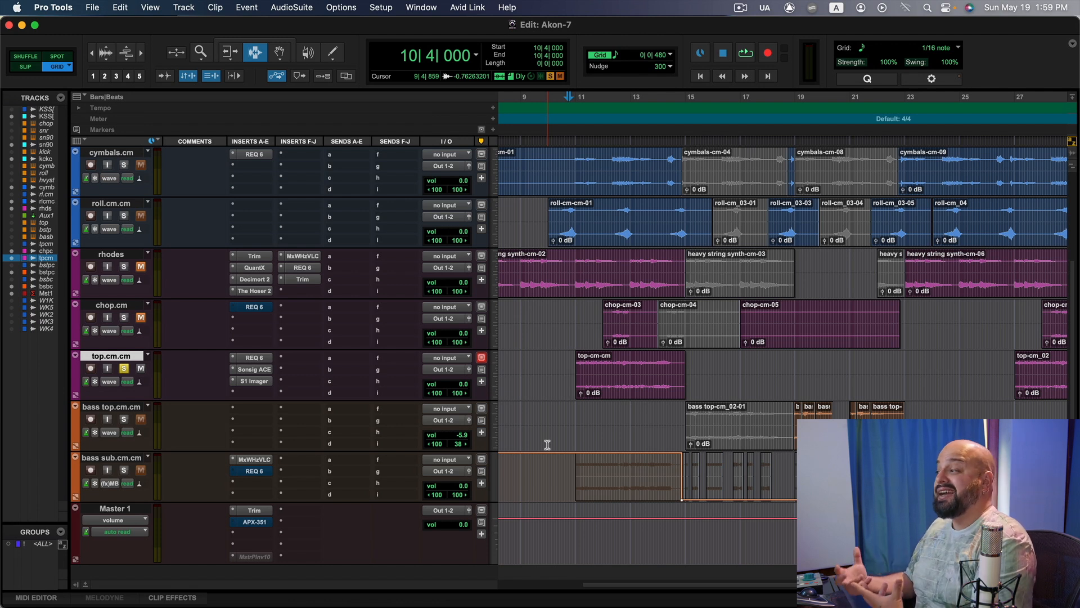
Step: Clear the top.cm.cm solo and play the mix from 10|4|000, unmuting the rhodes during playback
click(124, 368)
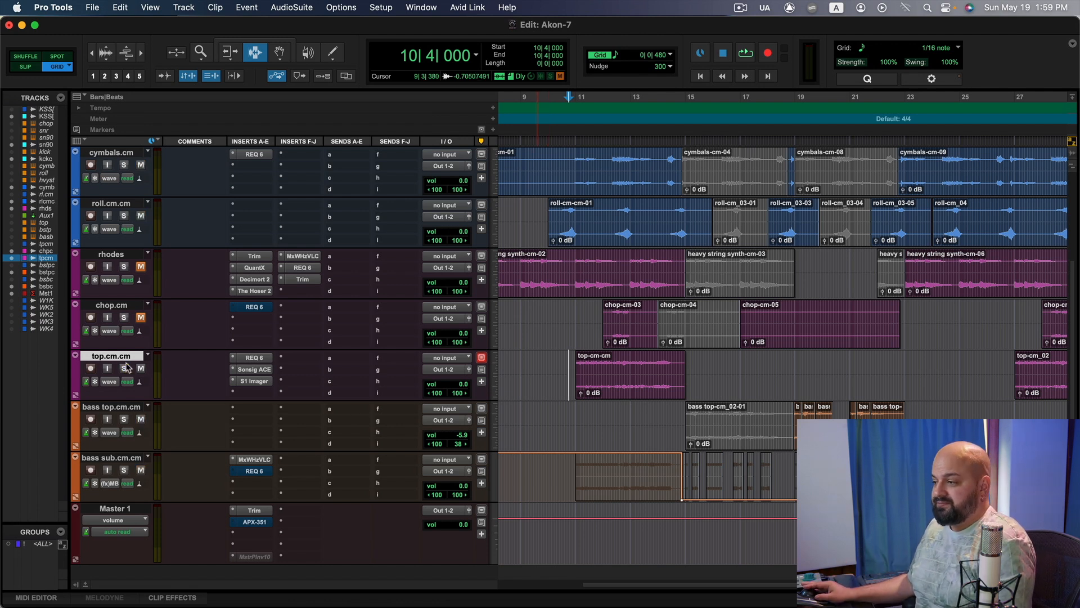
key(space)
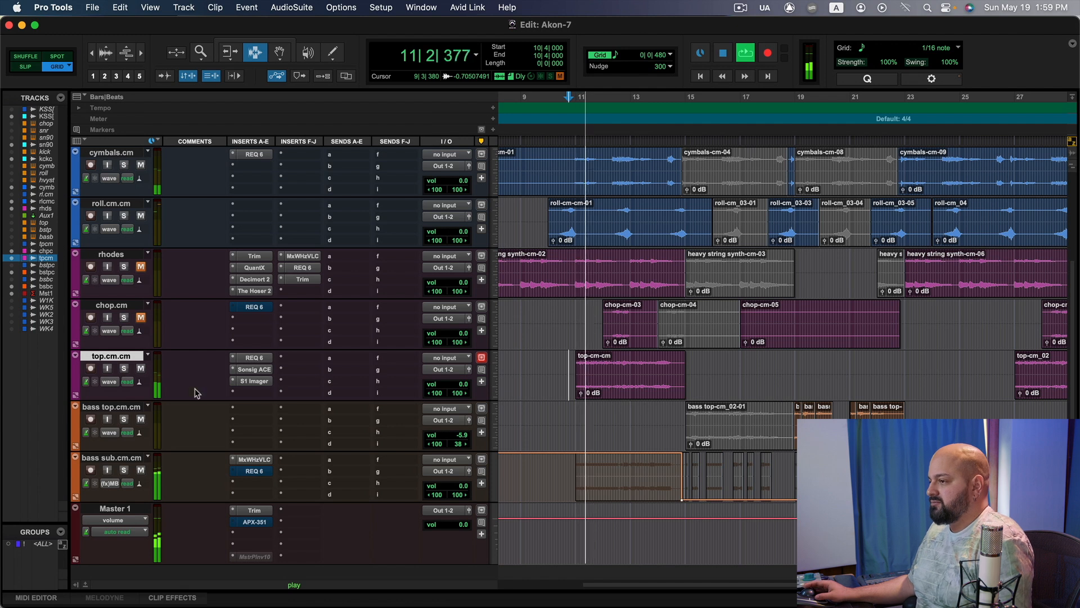
click(140, 266)
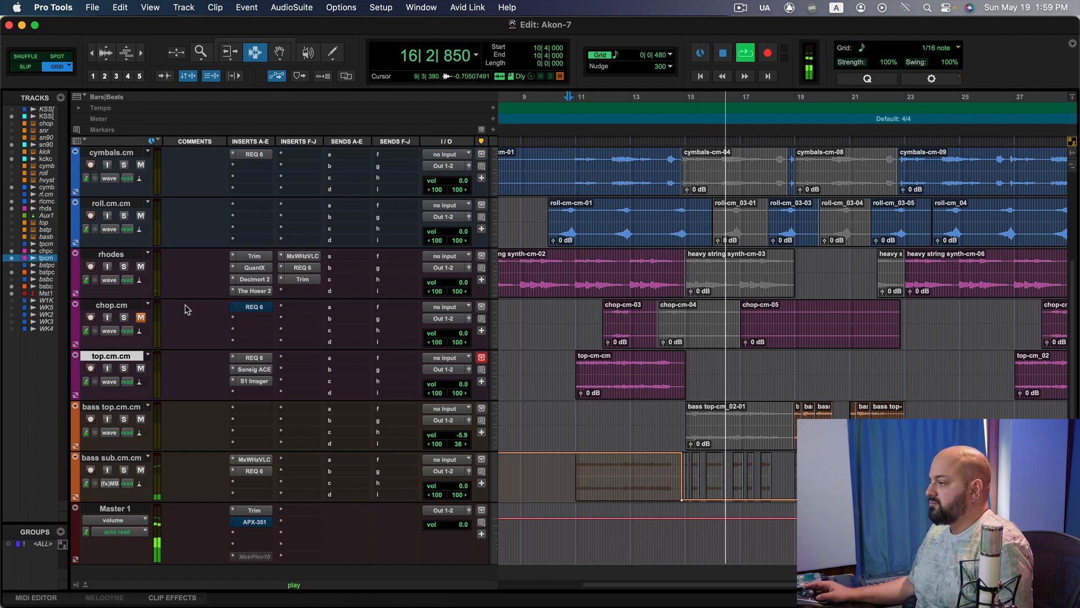
key(space)
scroll(523, 407, up, 5)
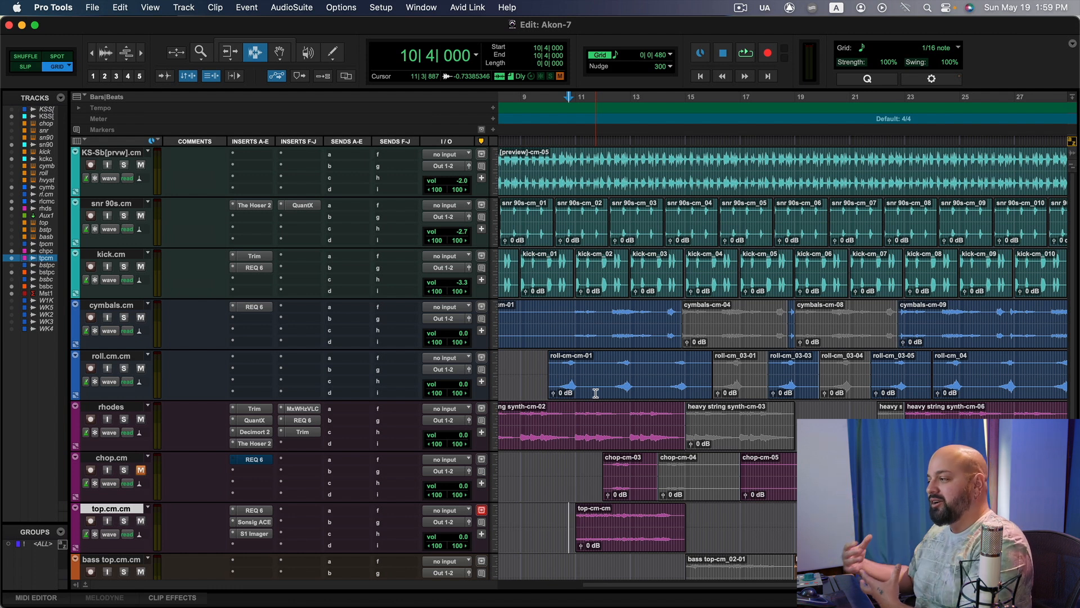
scroll(731, 258, up, 4)
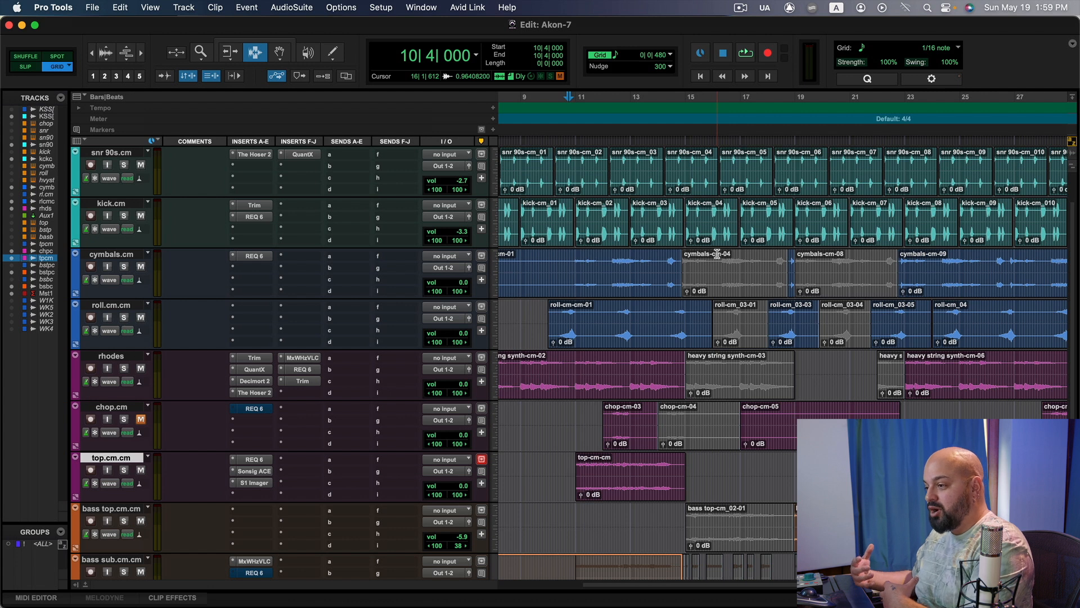
scroll(718, 253, down, 2)
scroll(810, 349, down, 2)
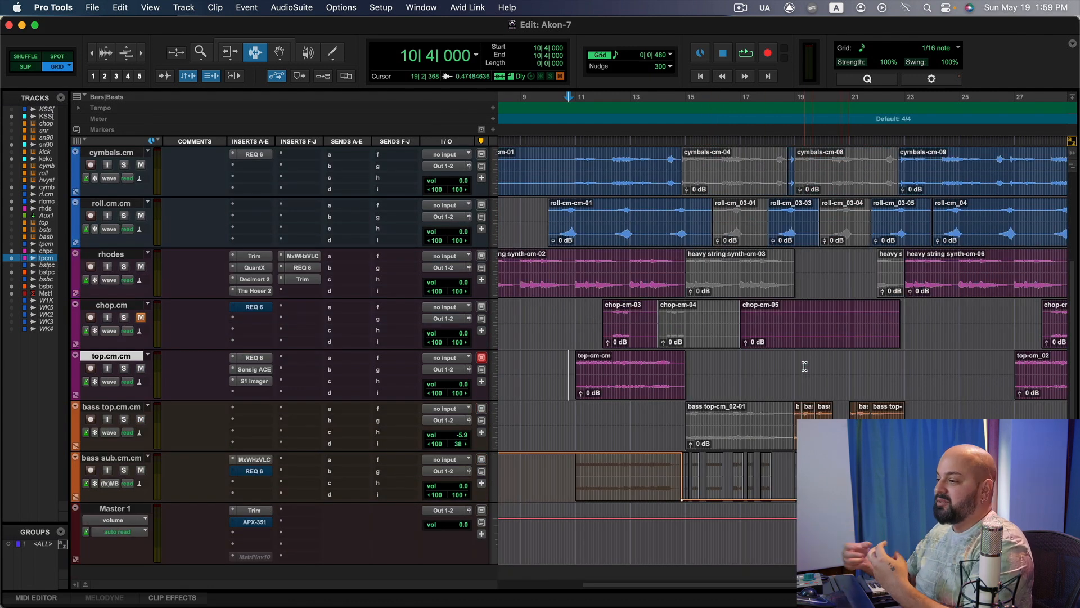
Step: Mark the range 11|1|000 to 13|1|480 in the top-cm clip and the overlapping chop-cm-03 clip
drag(576, 372, 634, 371)
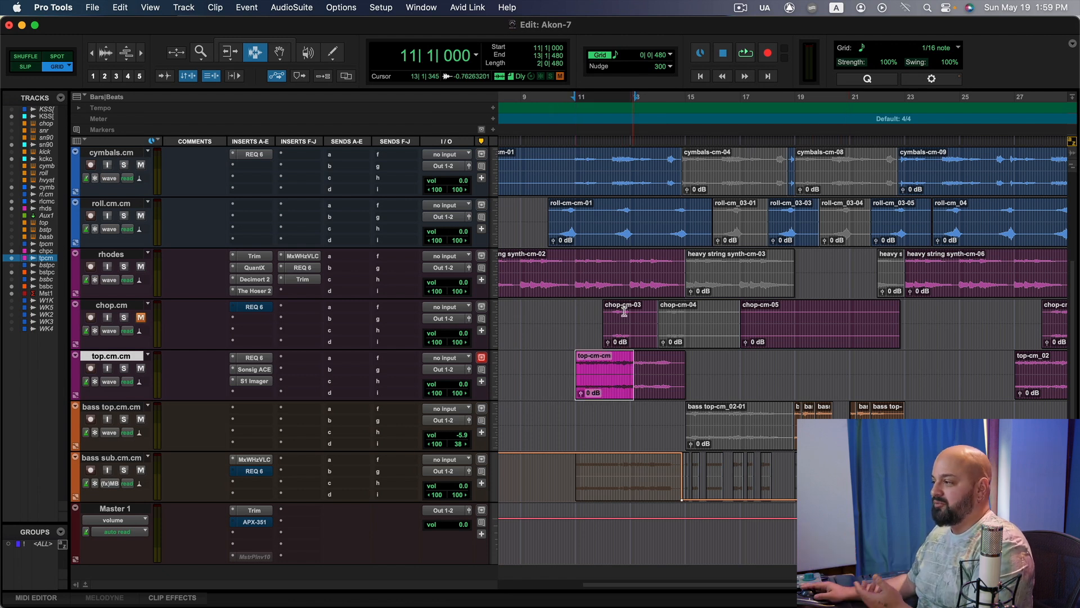
click(597, 329)
drag(605, 326, 670, 335)
Step: Unmute the chop.cm track and play the mix from 12|1|000, toggling the rhodes mute on and off
click(608, 332)
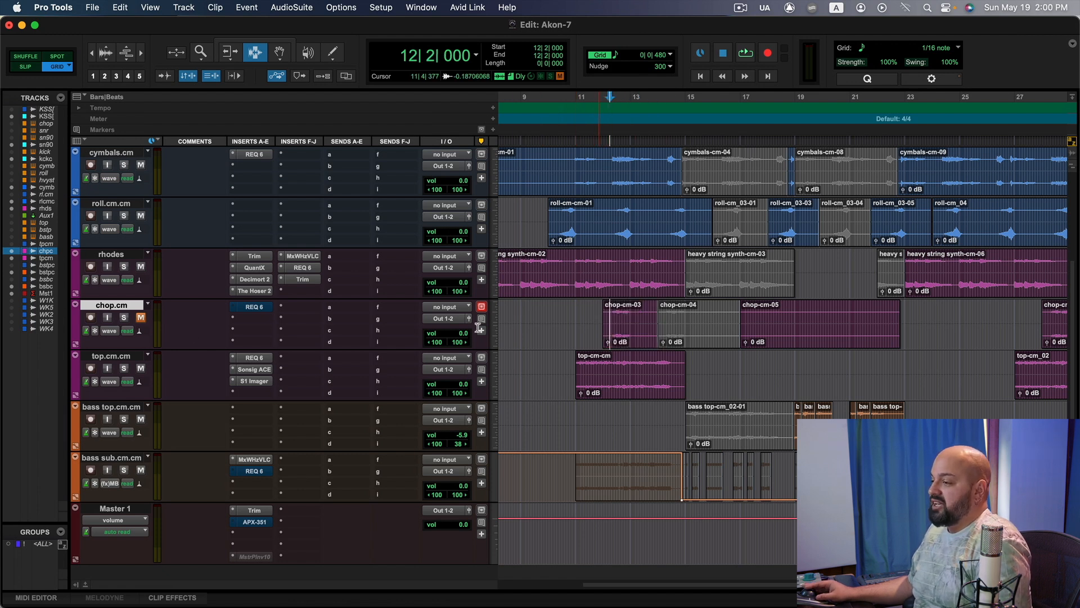
click(603, 317)
key(space)
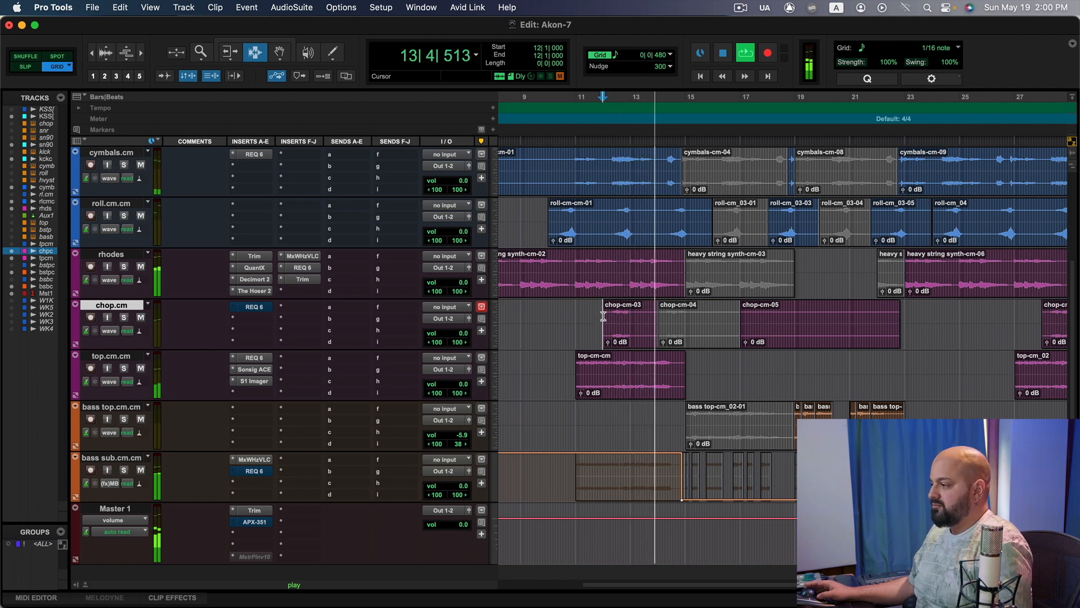
key(space)
click(140, 268)
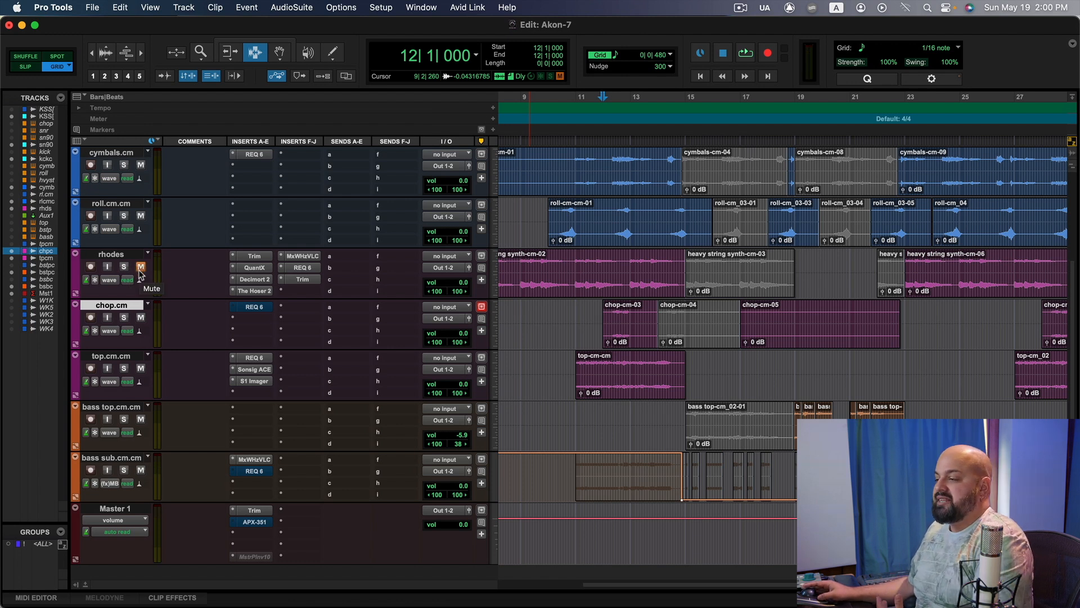
click(141, 268)
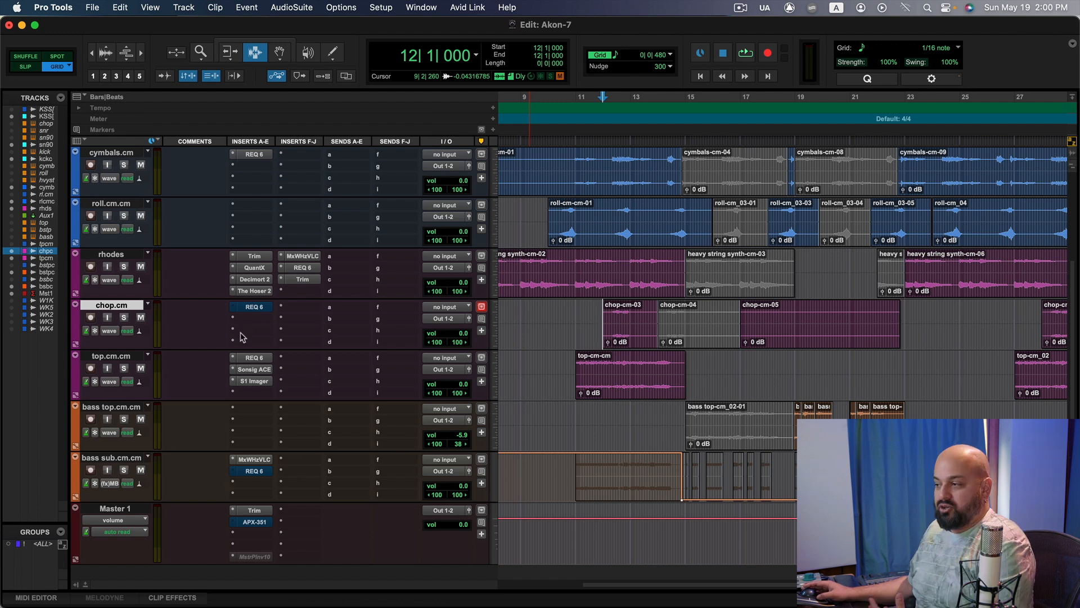
Step: Take the REQ 6 on chop.cm out of bypass
click(259, 309)
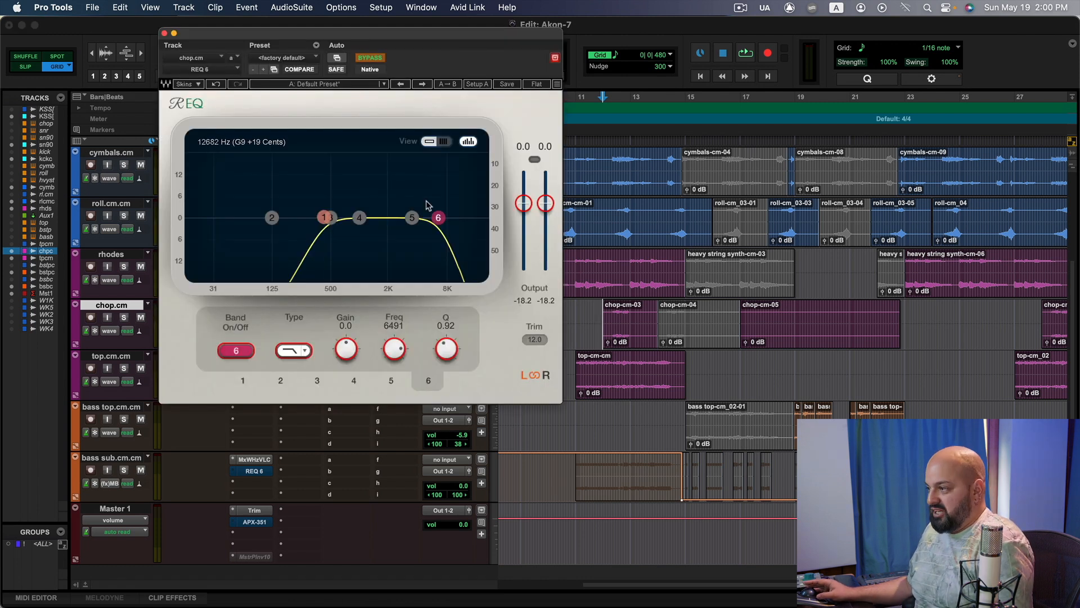
click(370, 58)
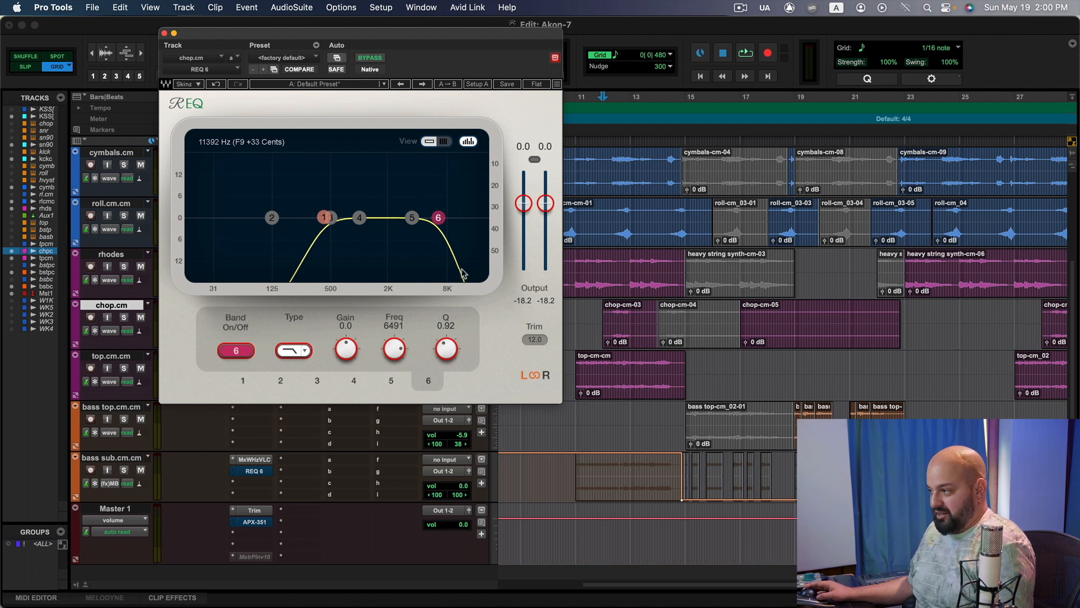
Step: Play the mix from 12|1|000 and lower the chop.cm track volume to -4.0 dB
click(165, 33)
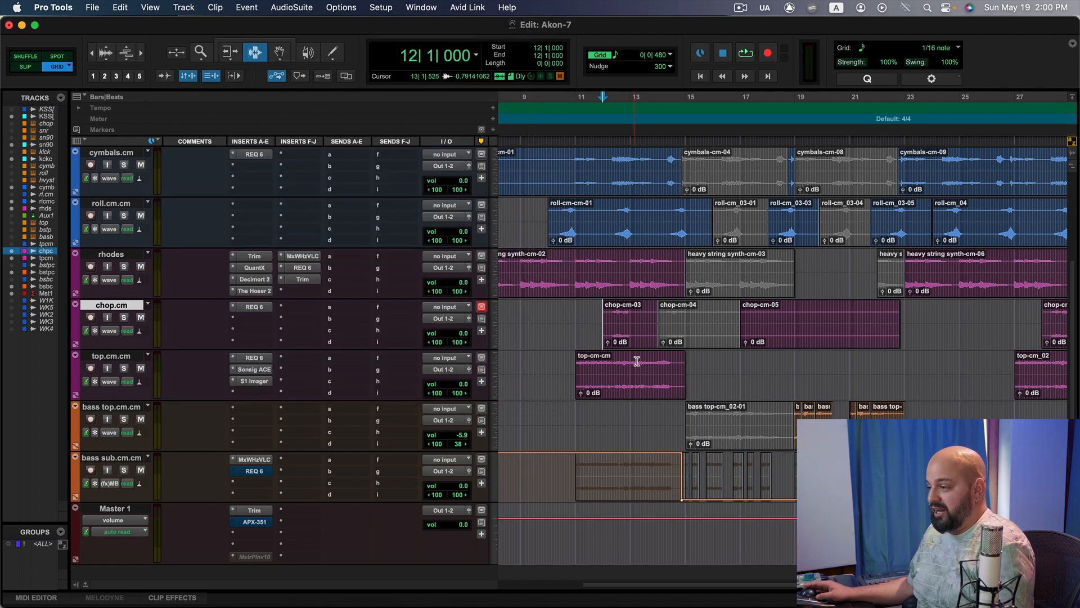
key(space)
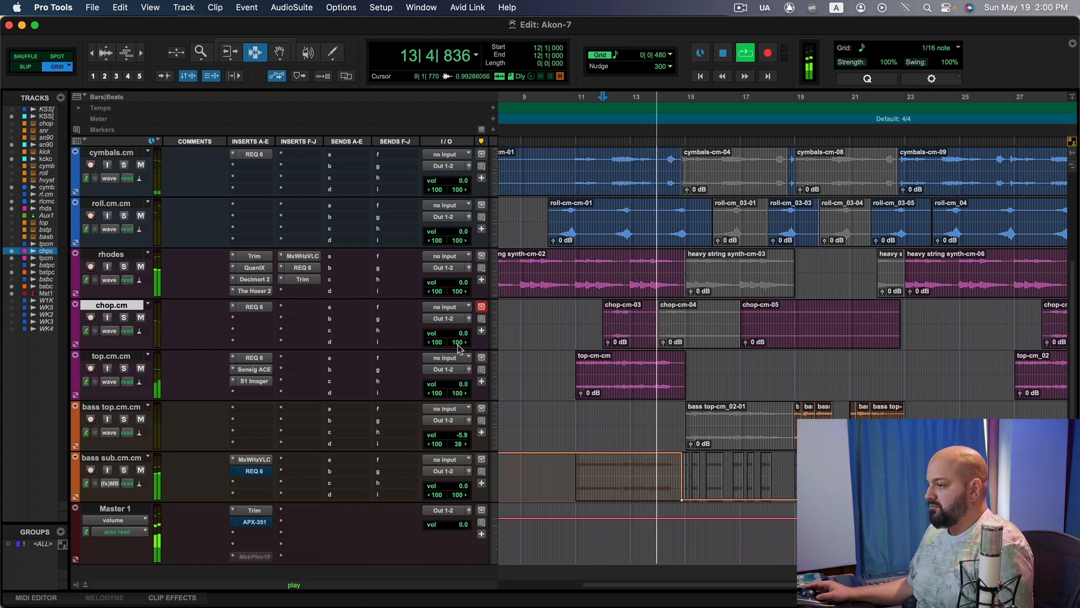
key(space)
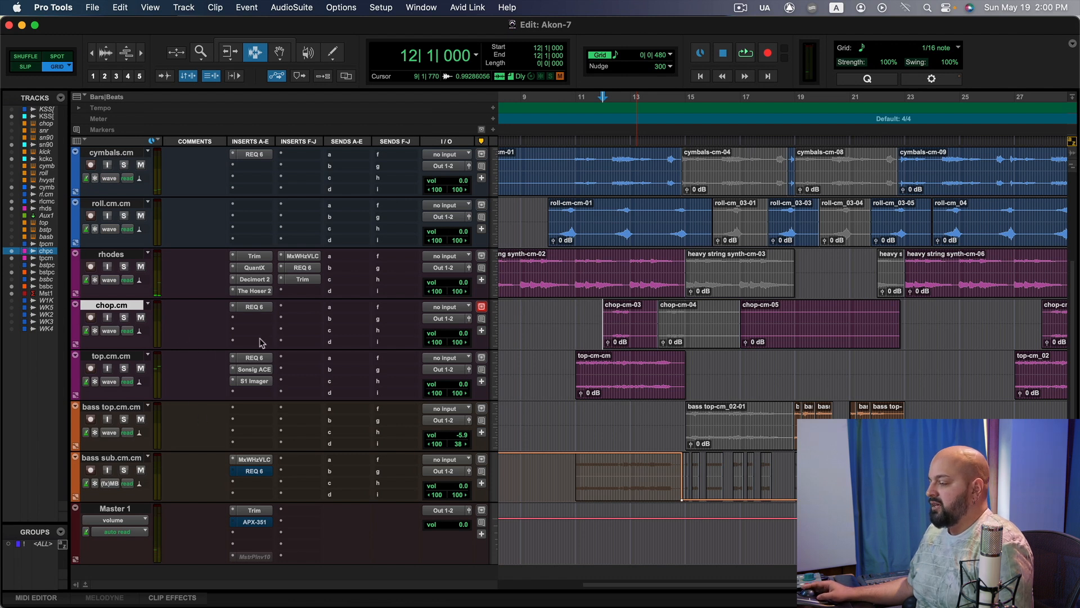
drag(464, 335, 464, 338)
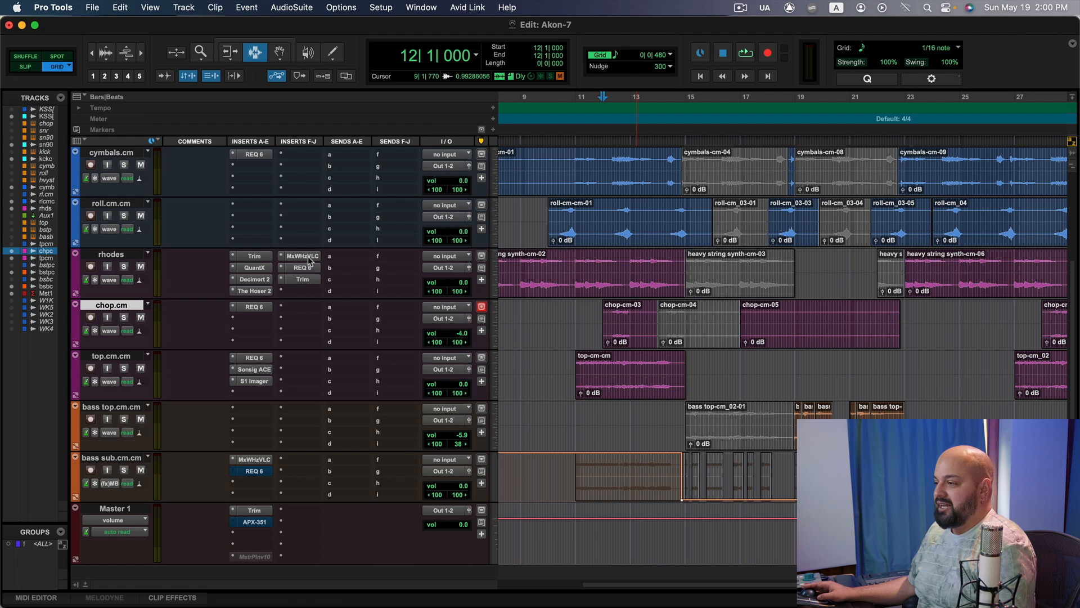
Step: Copy the QuantX reverb from rhodes into chop.cm's insert F slot and play the mix from 11|4|000
drag(308, 260, 300, 314)
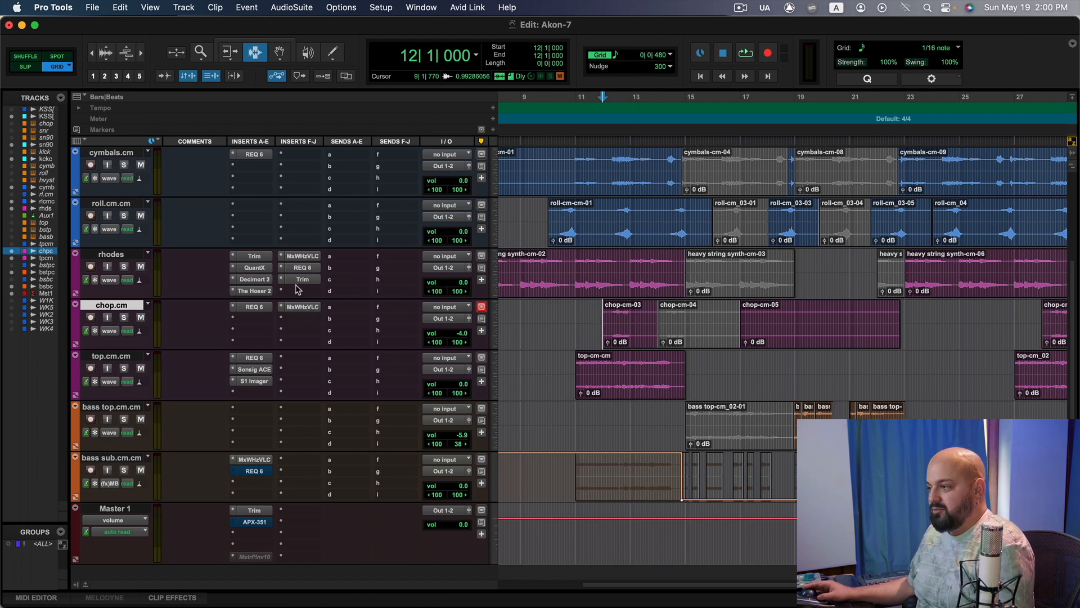
drag(247, 270, 300, 309)
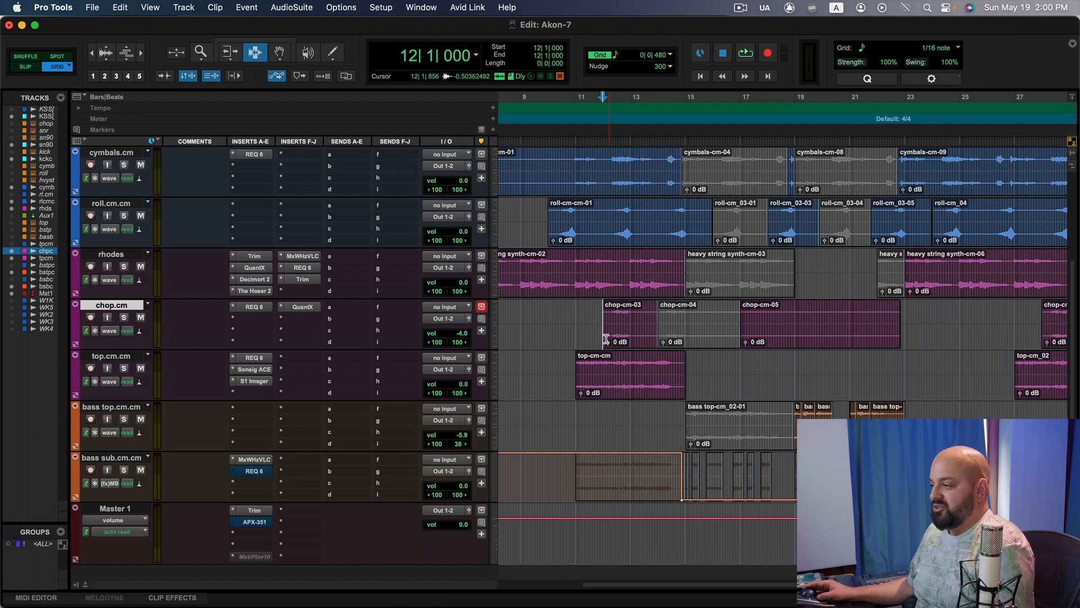
click(590, 316)
key(space)
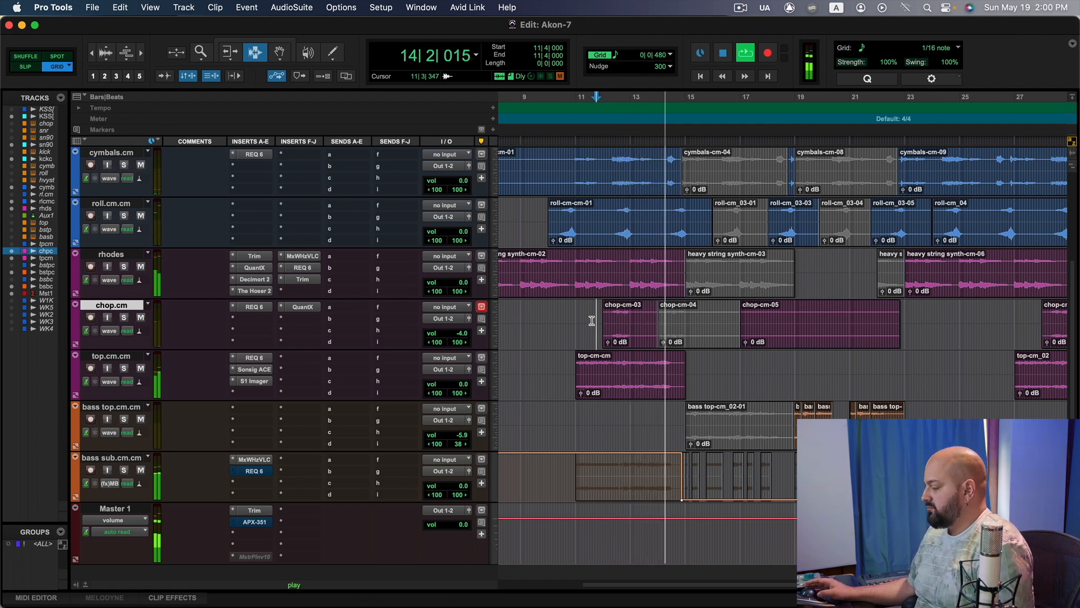
key(r)
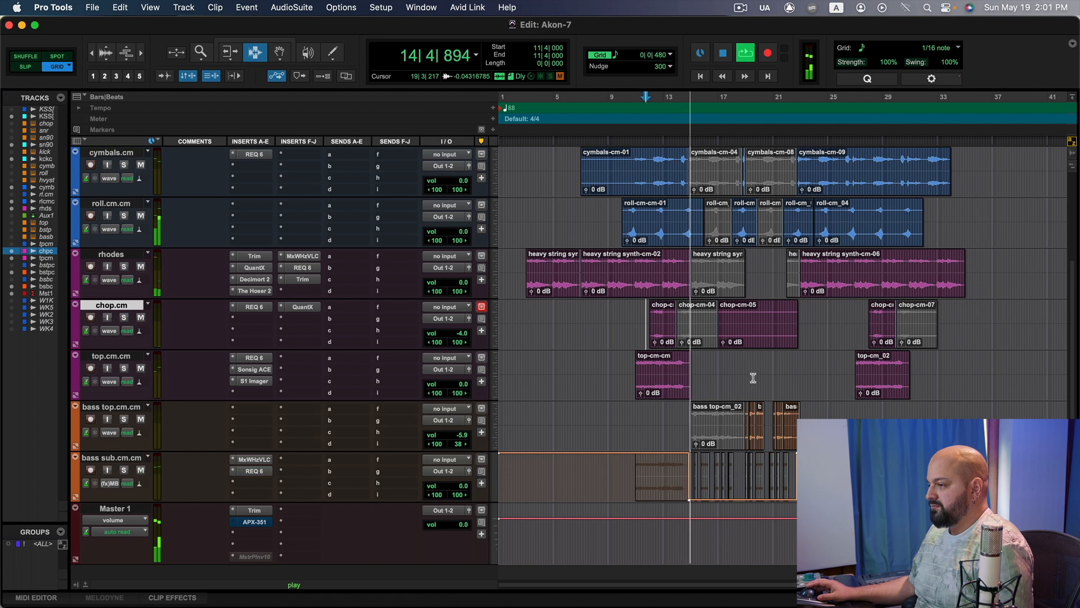
key(space)
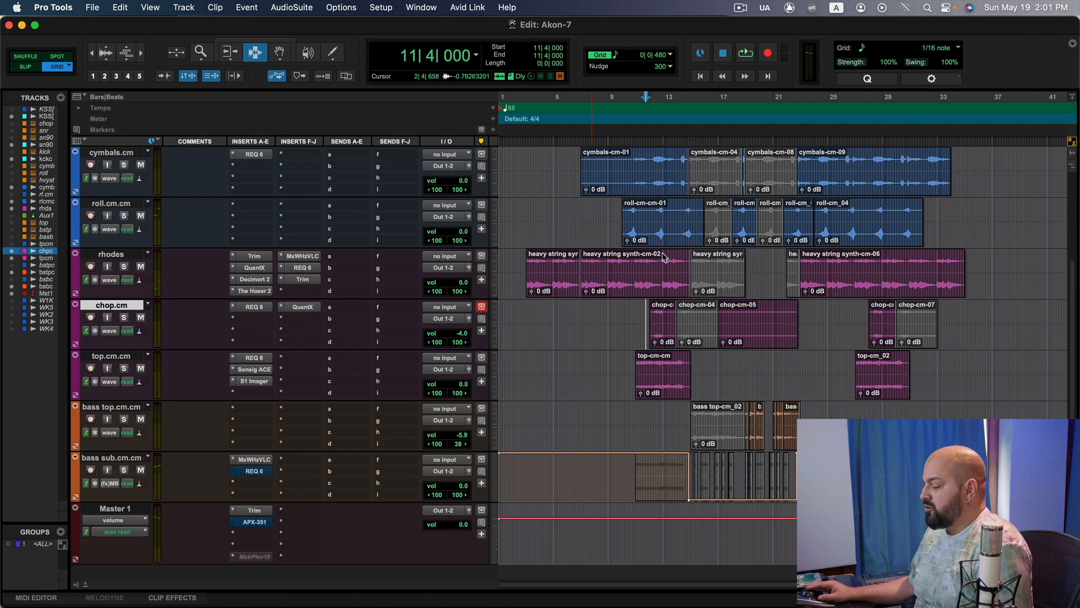
Step: Raise the Verb and Enh levels in chop.cm's QuantX and close the plug-in
click(303, 307)
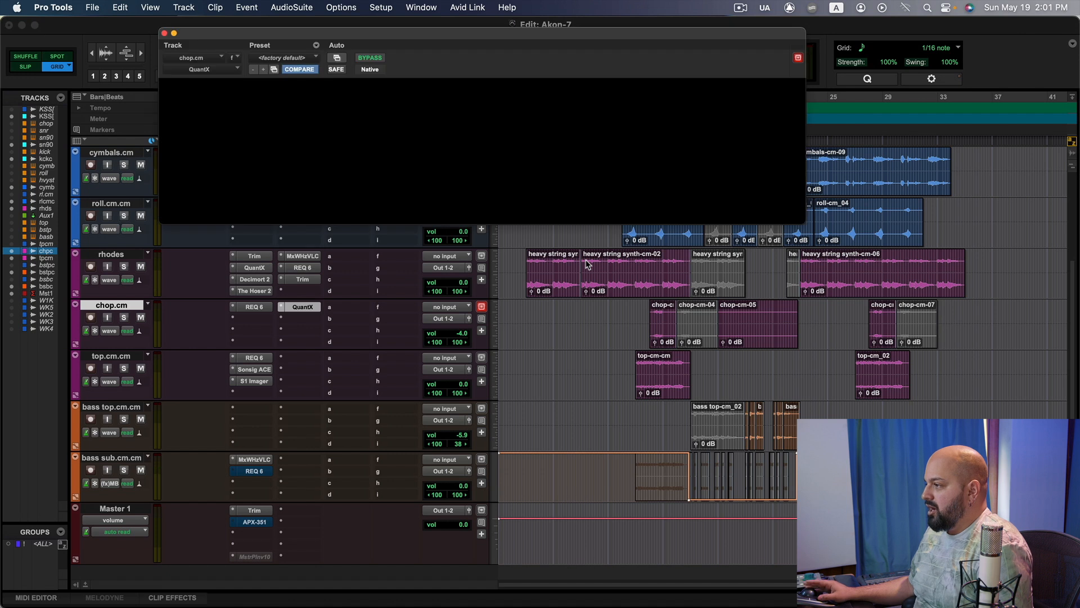
alt+click(334, 178)
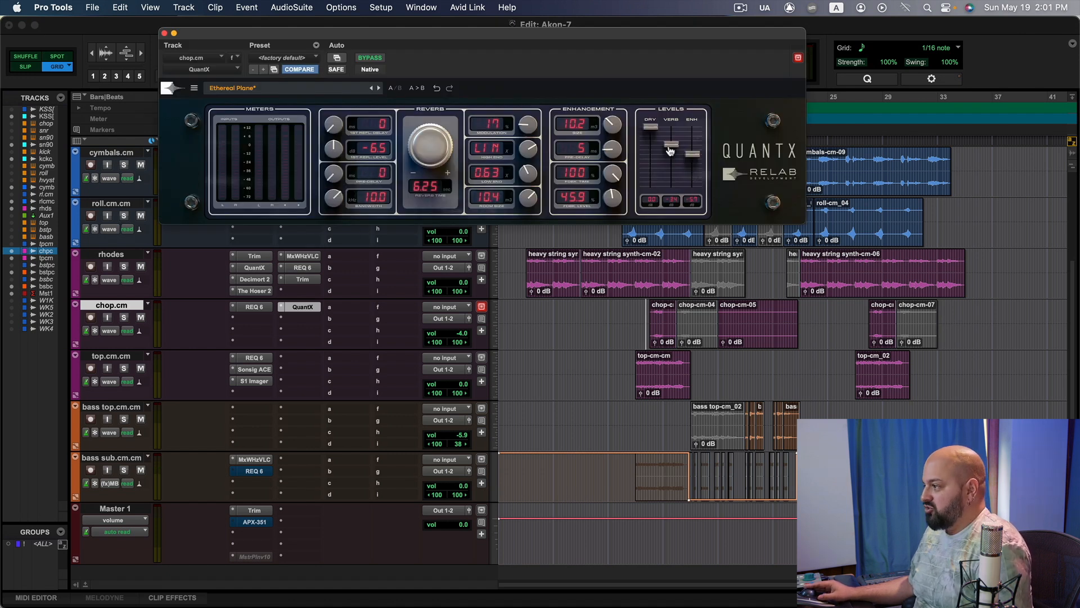
drag(676, 144, 697, 150)
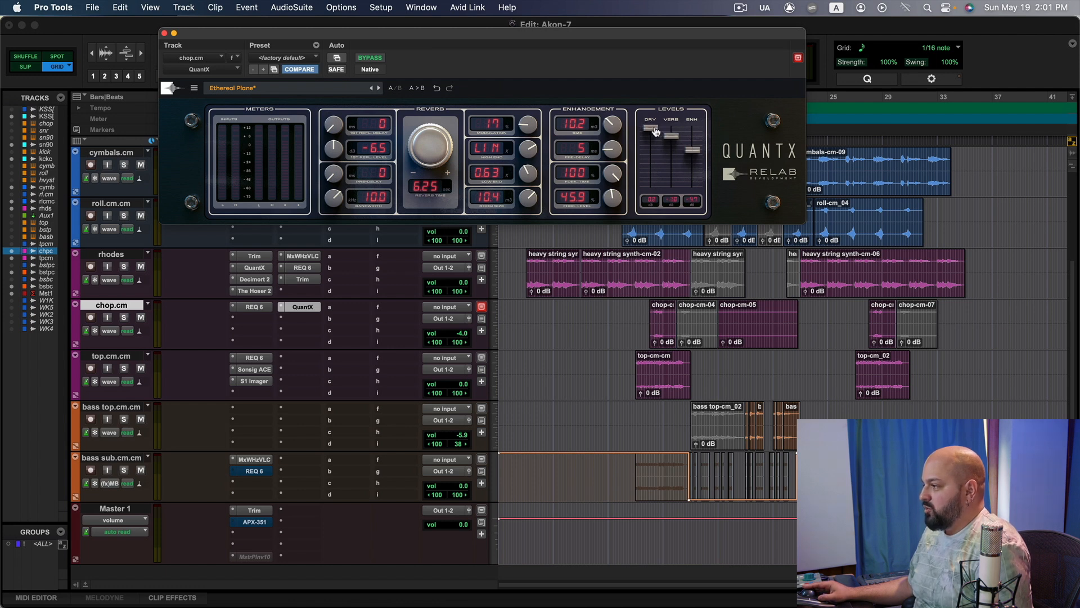
click(165, 34)
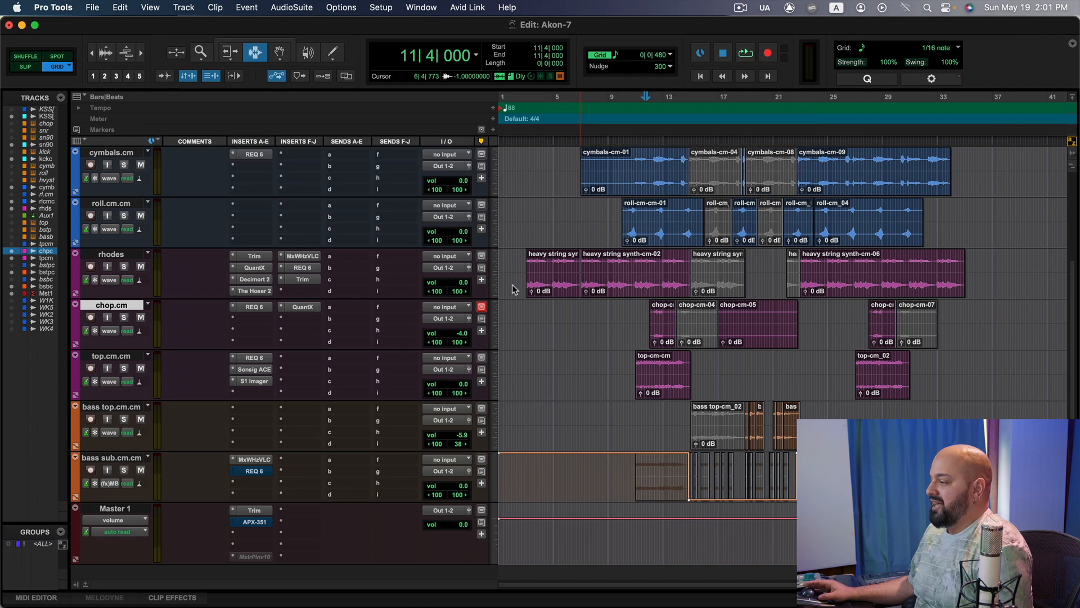
Step: Play the mix from 11|1|000 to hear the chop with its adjusted reverb
click(636, 315)
key(space)
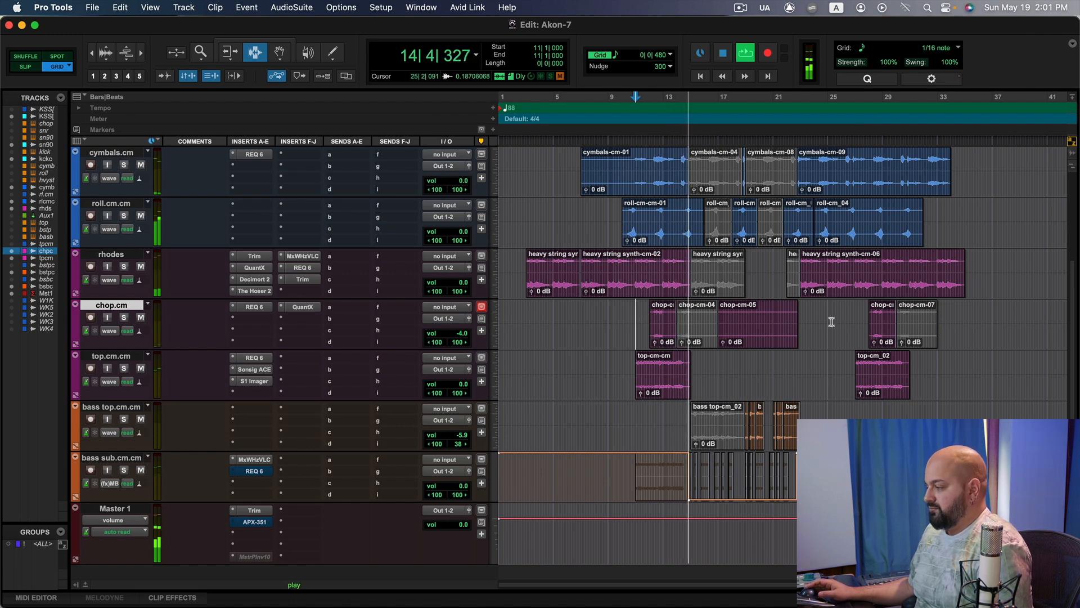
key(space)
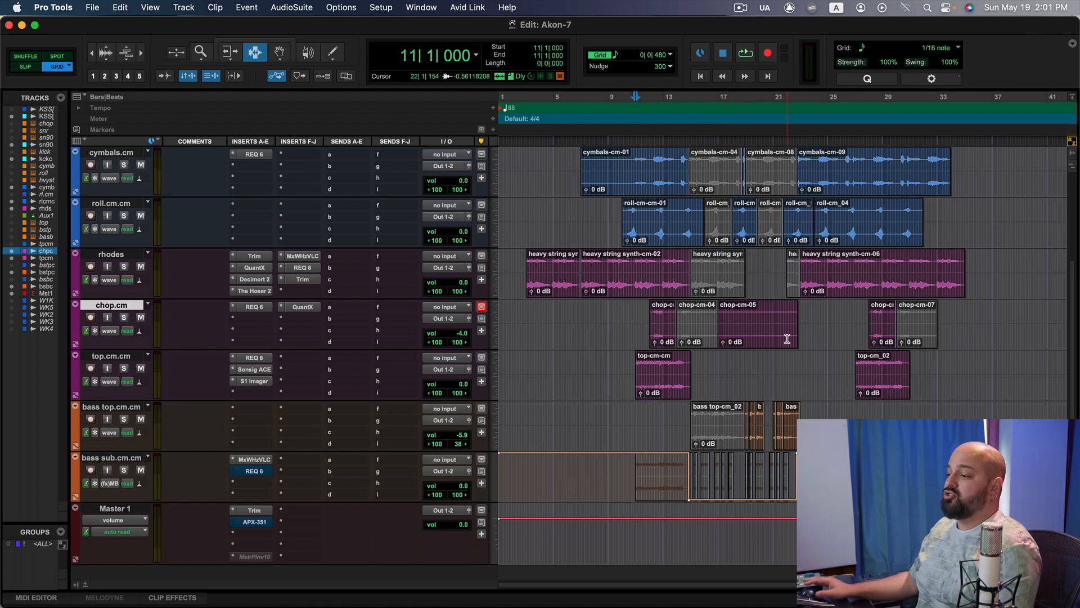
Step: Place the edit cursor at 21|3|000 on rhodes and mark the range 22|1|000 to 23|2|480 on roll.cm.cm
scroll(820, 342, up, 3)
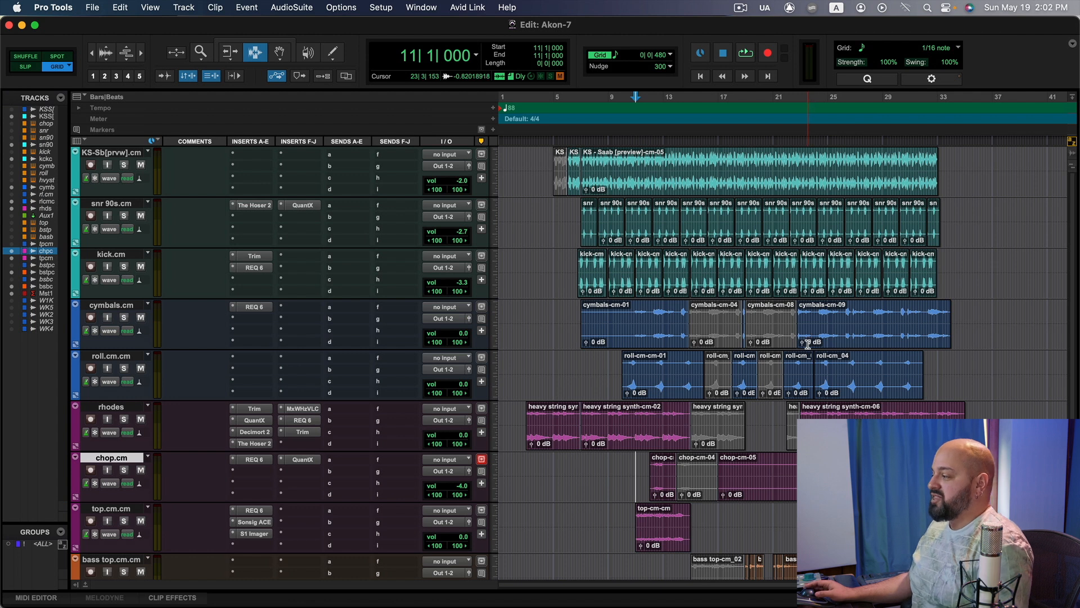
scroll(810, 347, down, 2)
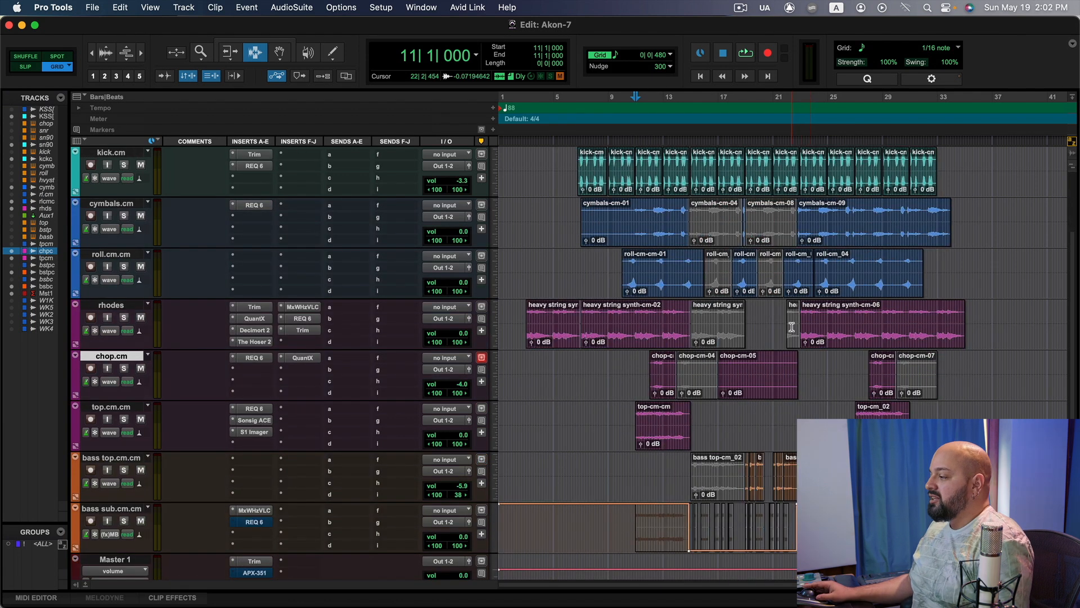
click(792, 329)
key(t)
key(t)
click(739, 319)
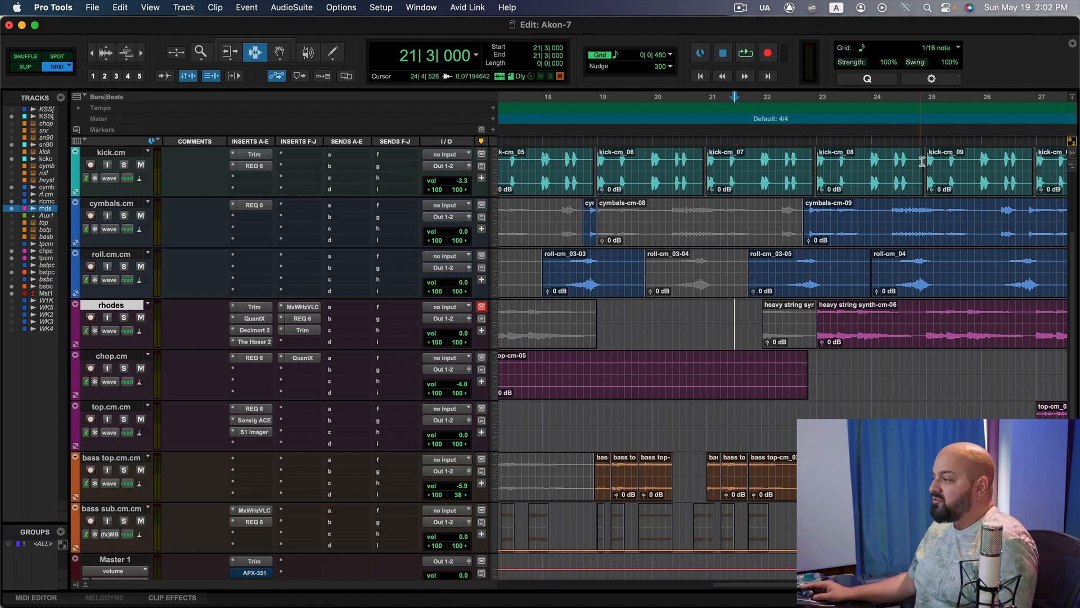
drag(838, 276, 762, 281)
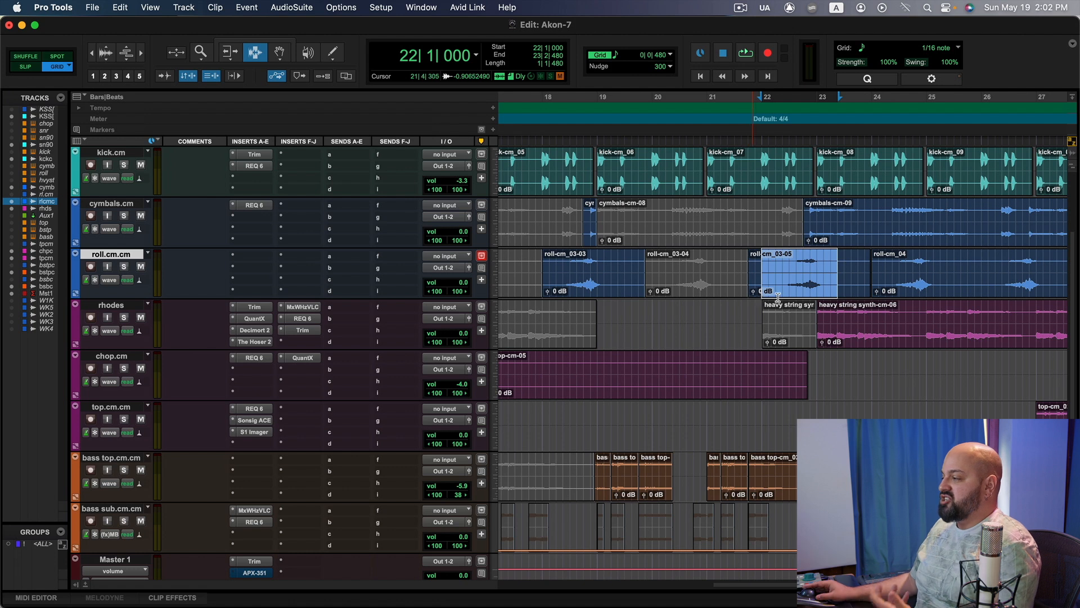
Step: Play the mix from 21|3|480 through the rhodes entry at bar 23
click(744, 315)
key(space)
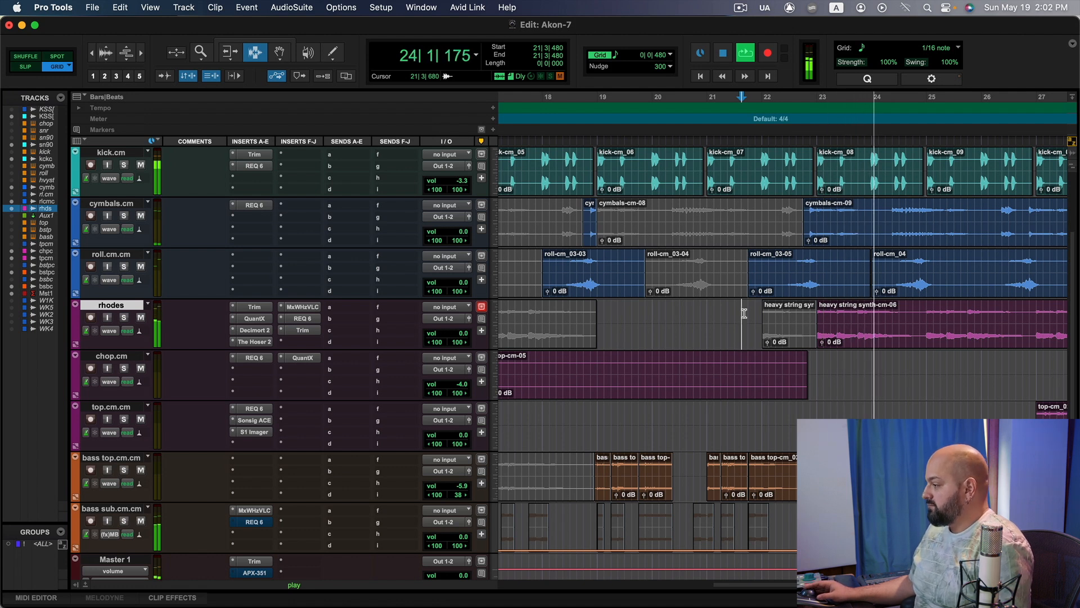
key(space)
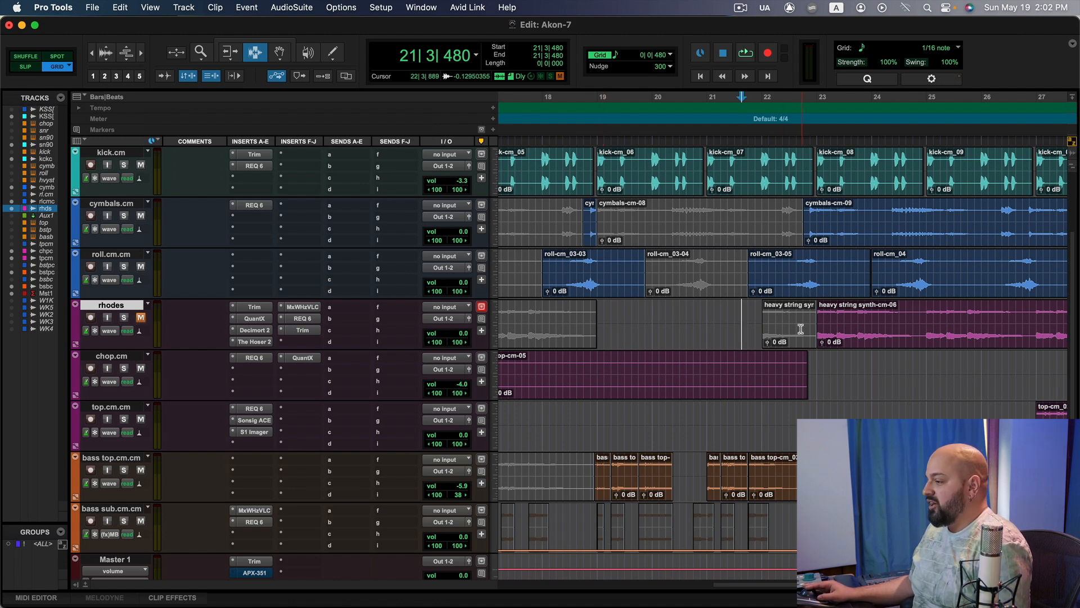
Step: Unmute the short heavy string synth clip at 22|1|000 on rhodes and render it with the AudioSuite Reverse process
double_click(783, 329)
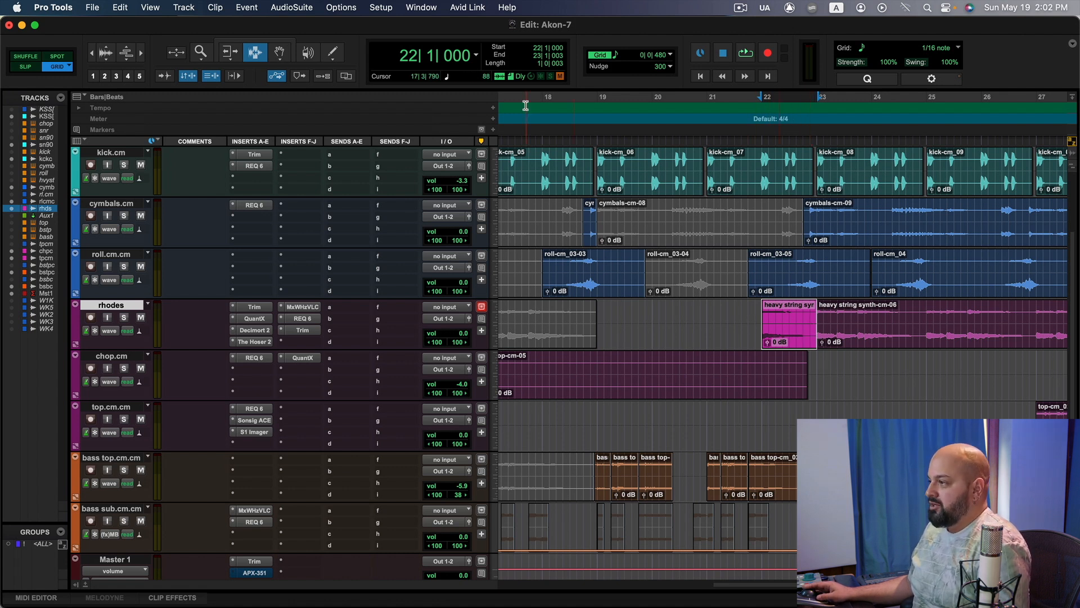
click(355, 7)
mouse_move(313, 5)
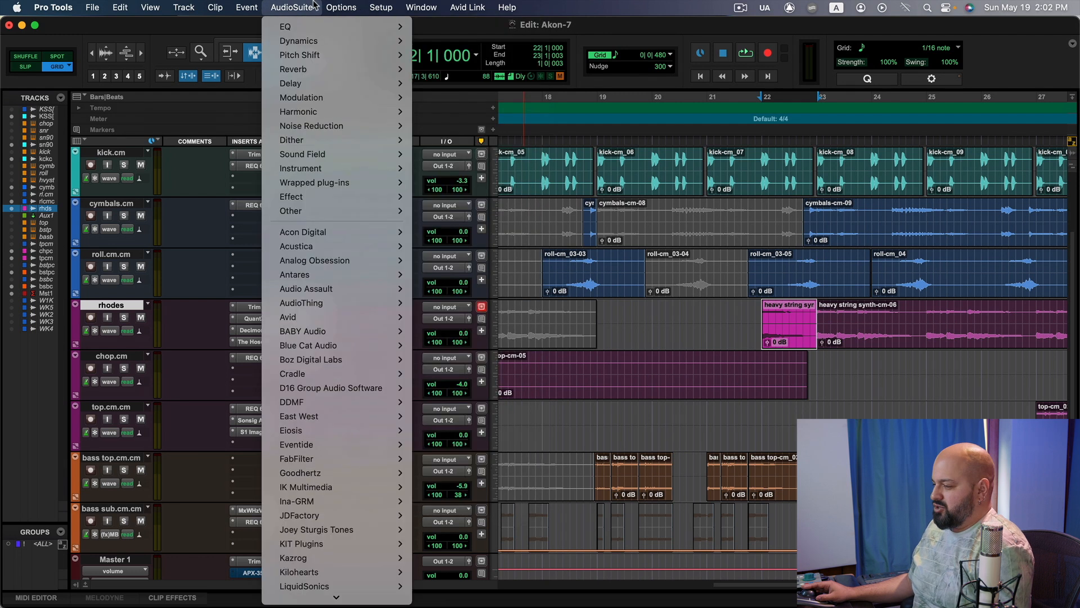
mouse_move(328, 139)
mouse_move(307, 210)
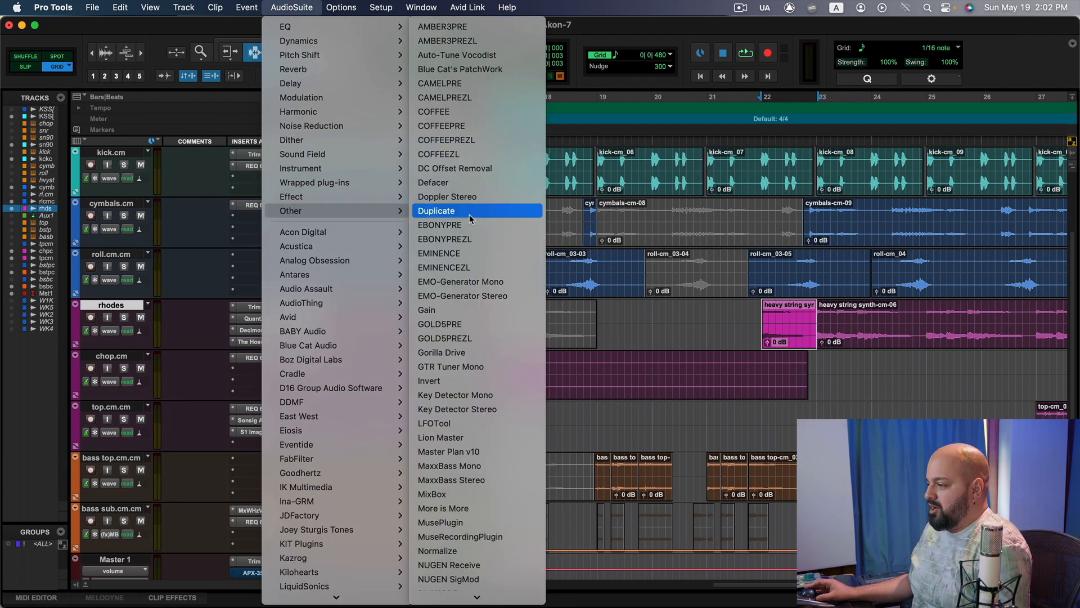
scroll(426, 446, down, 10)
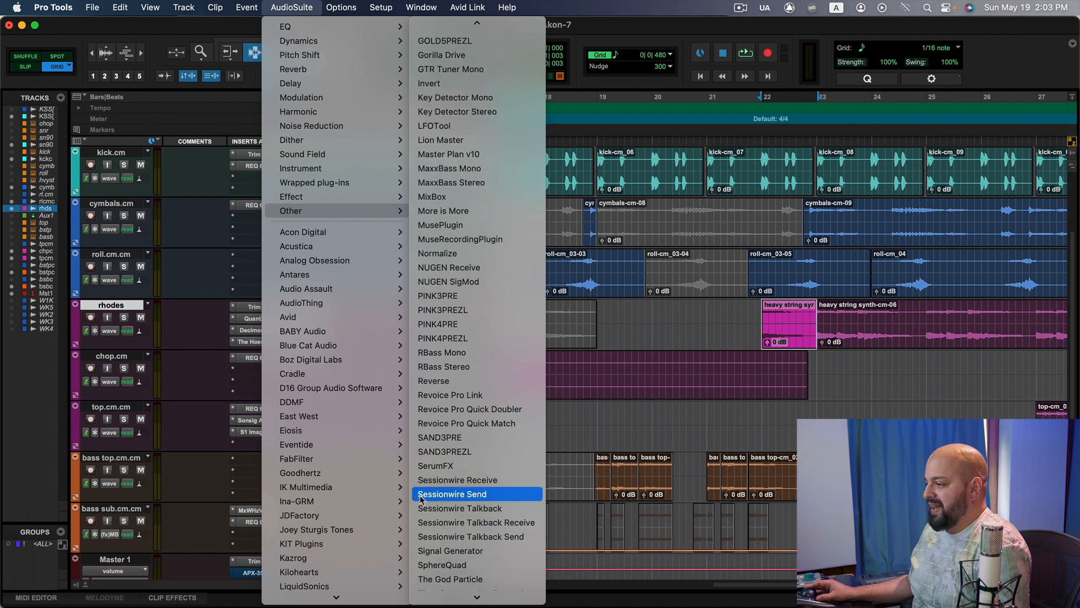
click(429, 384)
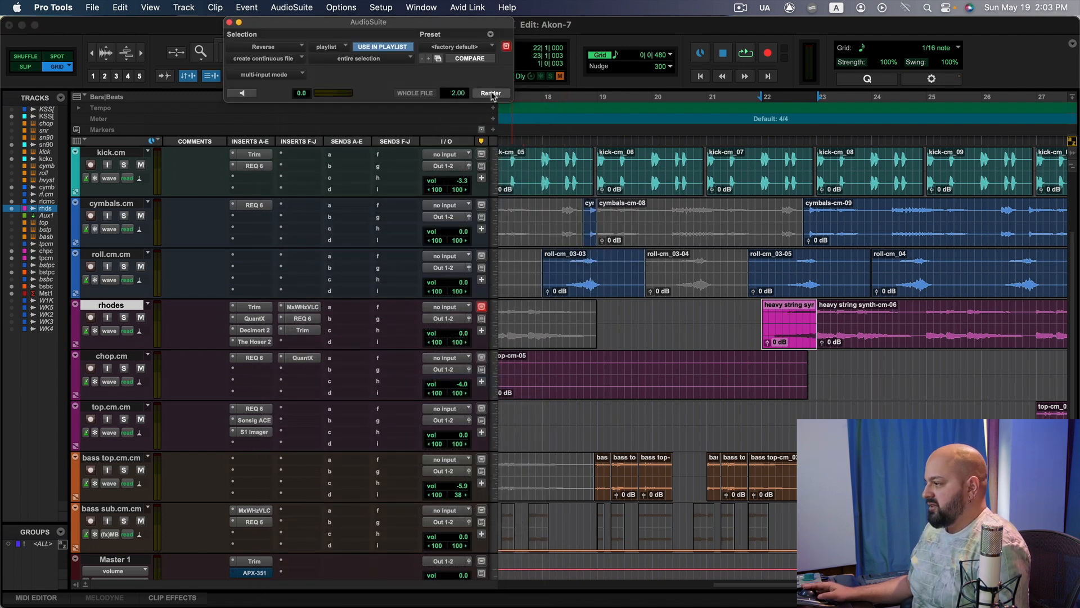
Step: Solo the rhodes track and play the reversed clip from 22|1|000
click(763, 326)
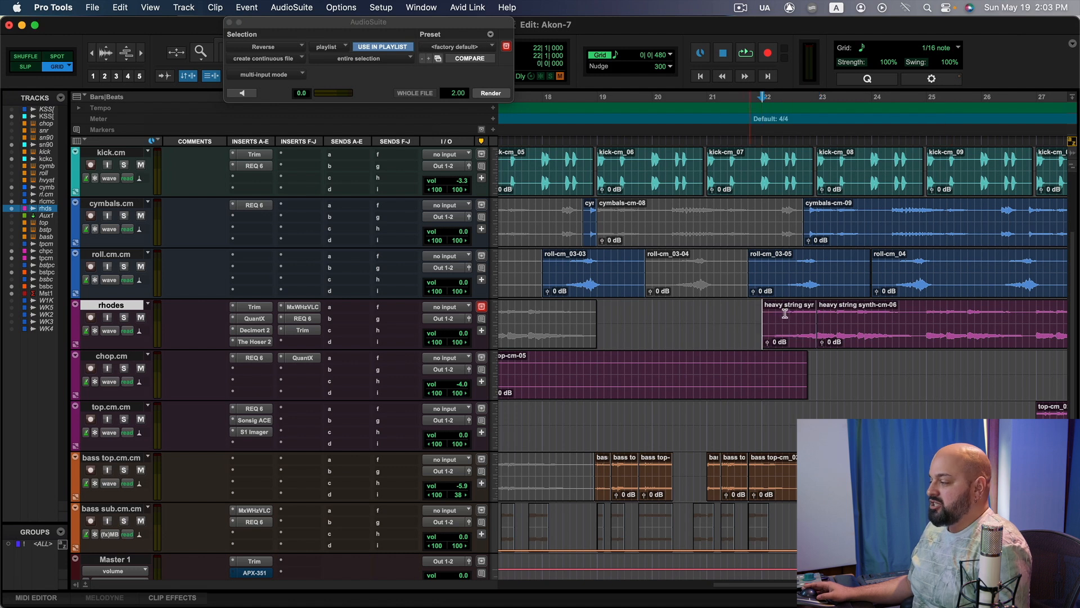
click(124, 319)
key(space)
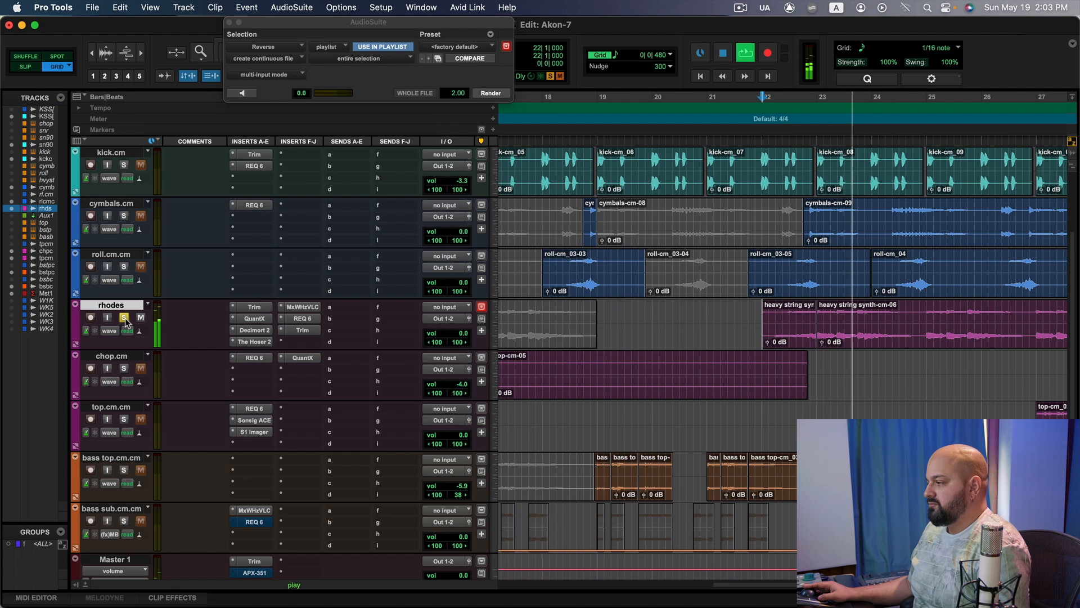
key(space)
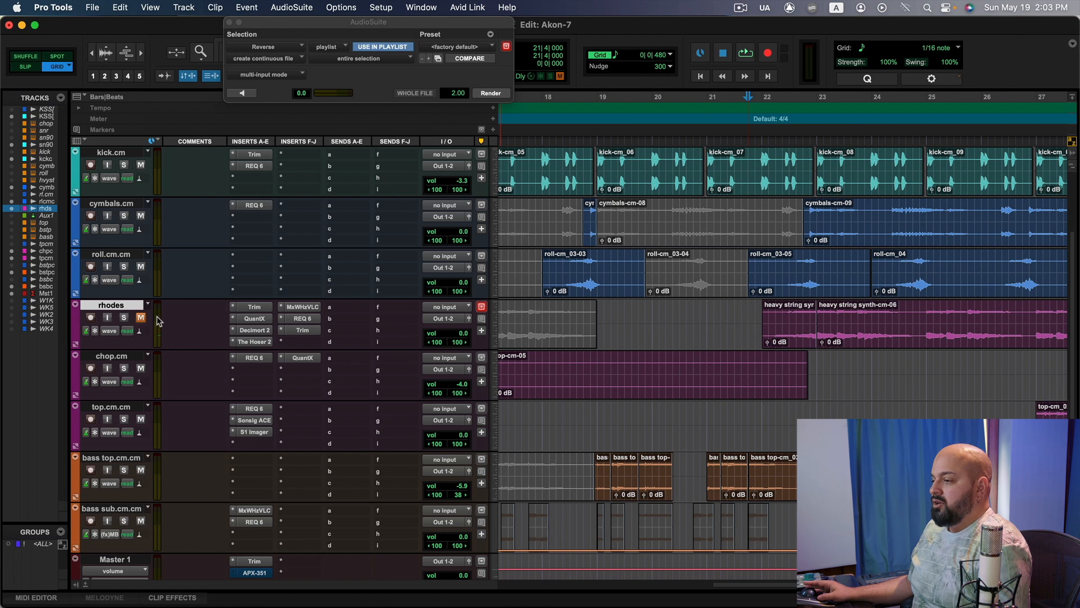
Step: Play the full mix from 21|4|000, toggling the rhodes mute to judge the reversed clip
key(space)
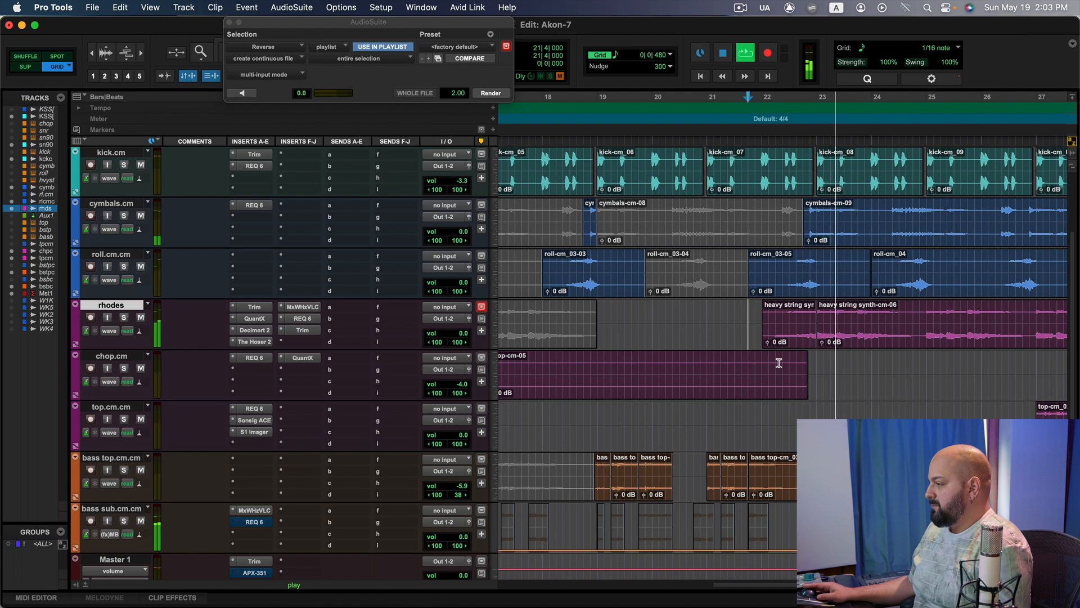
click(140, 318)
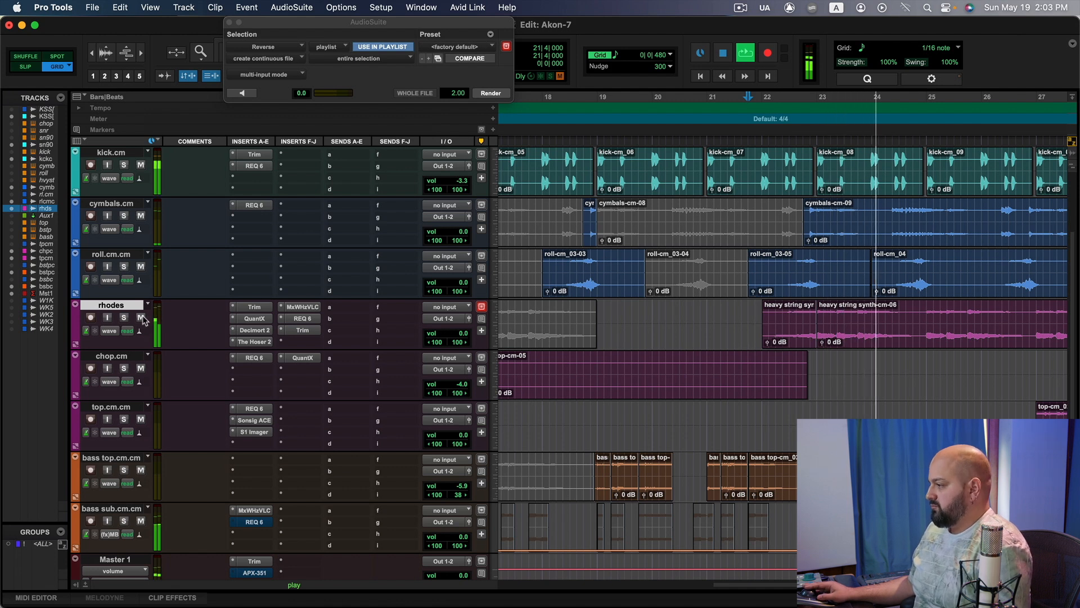
key(space)
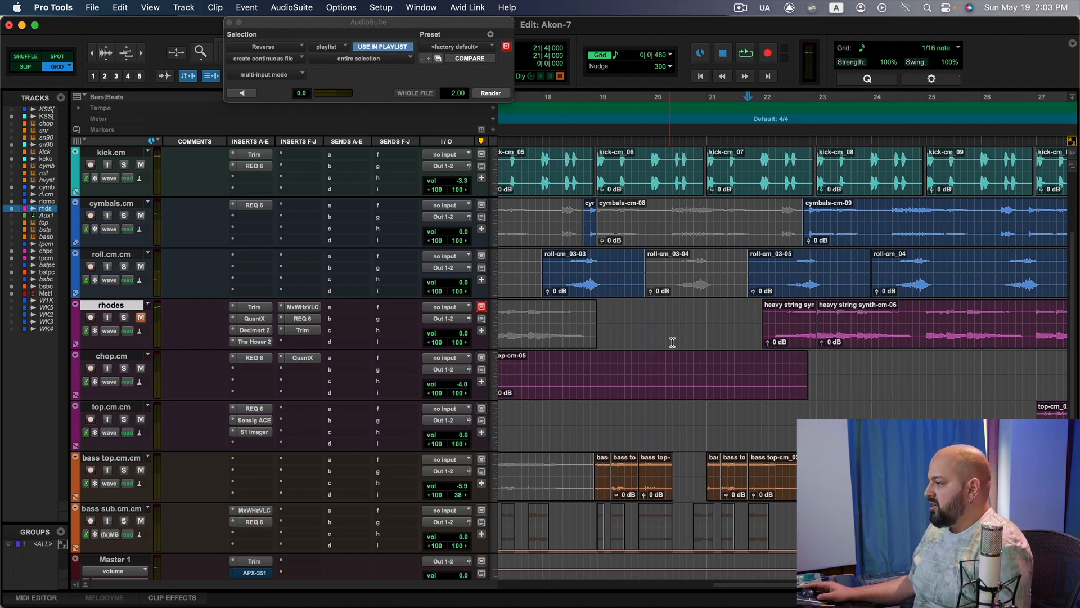
Step: Add a fade-in ending at 22|2|000 to the reversed rhodes clip and select the whole clip
drag(776, 325, 746, 326)
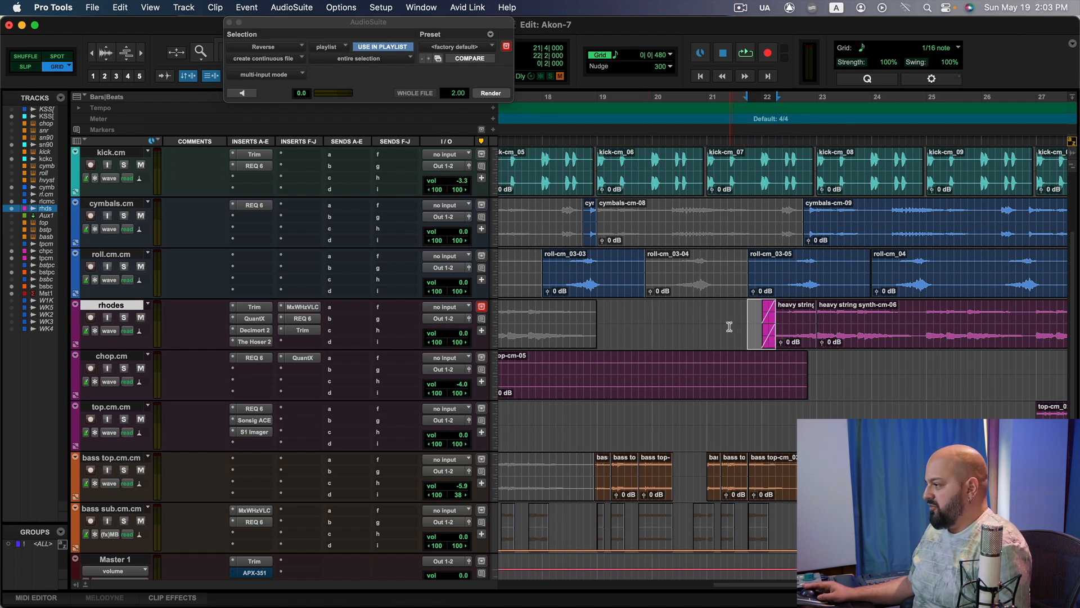
double_click(793, 324)
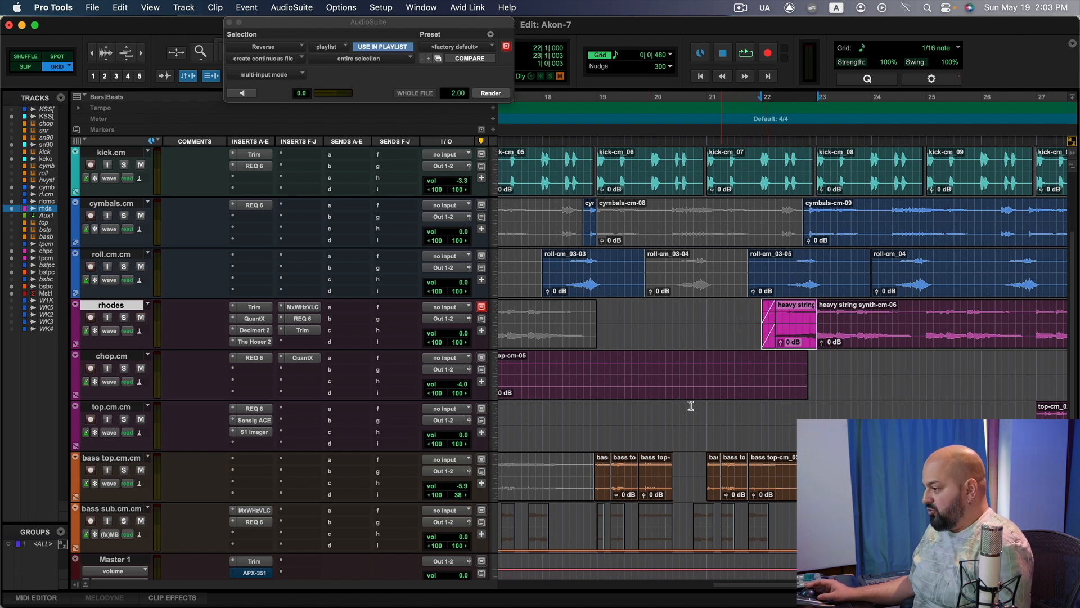
Step: Paste the reversed heavy string synth clip with its fade-in at 2|1|000 on rhodes and play from 1|4|480
drag(745, 588, 506, 586)
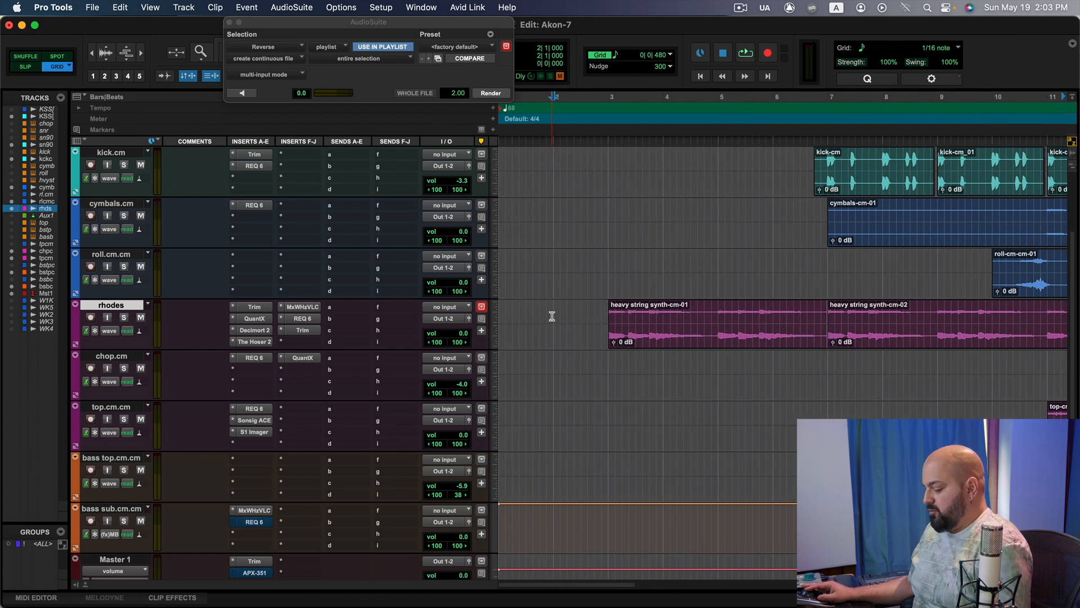
key(super+v)
click(546, 323)
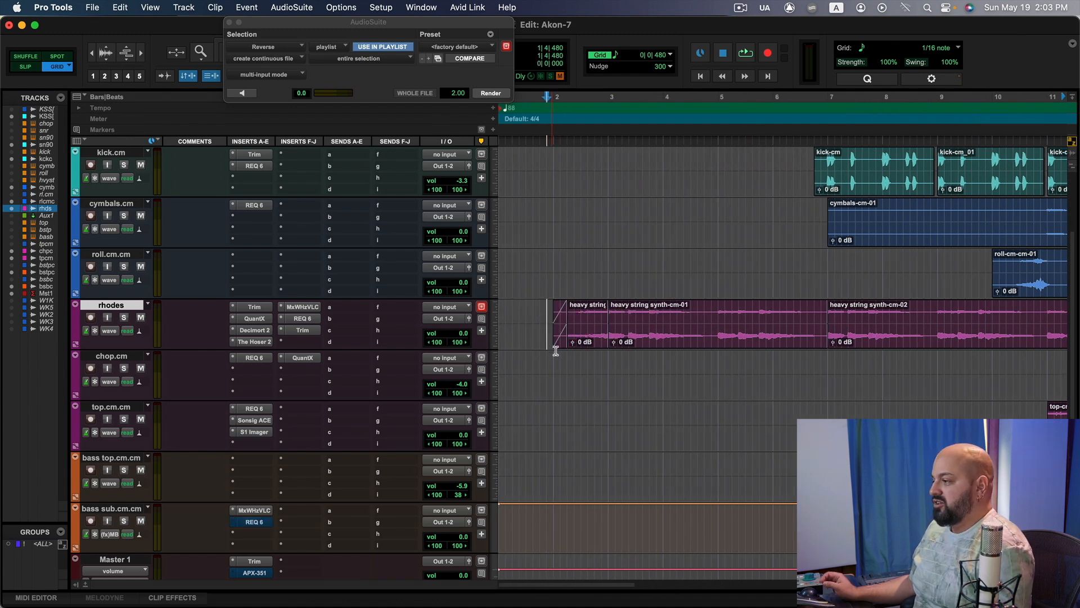
key(space)
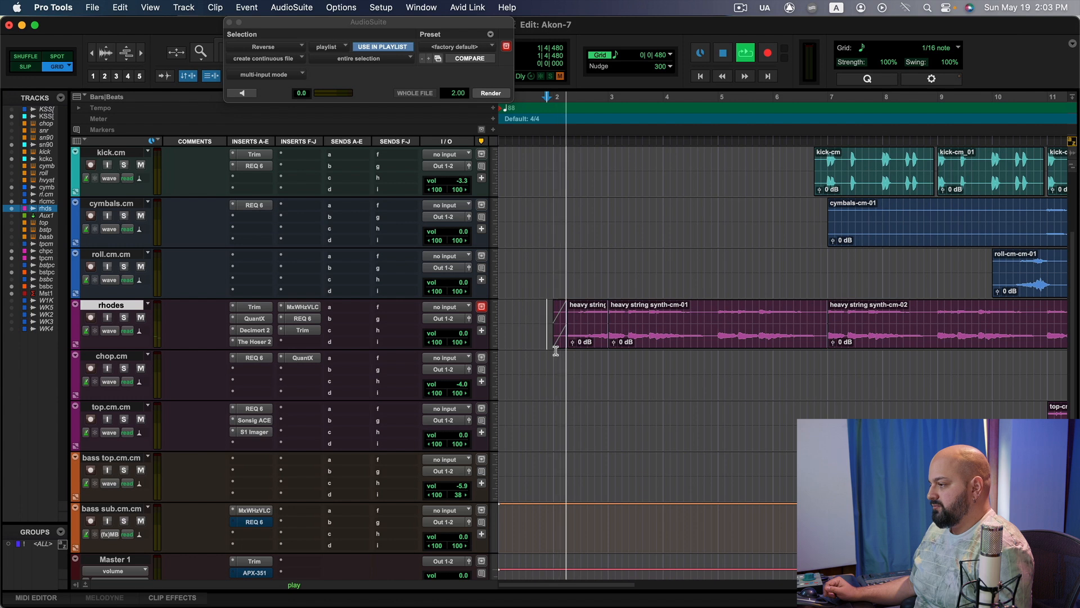
Step: Close the AudioSuite window and lengthen the pasted rhodes clip's fade-in so it ends at 2|3|000
click(229, 23)
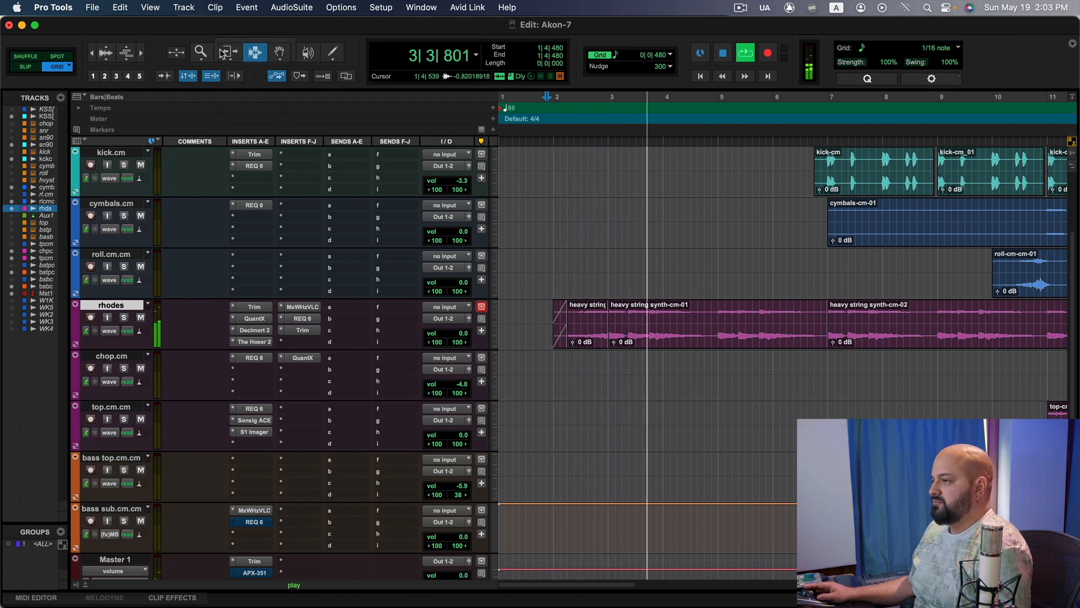
drag(567, 320, 585, 325)
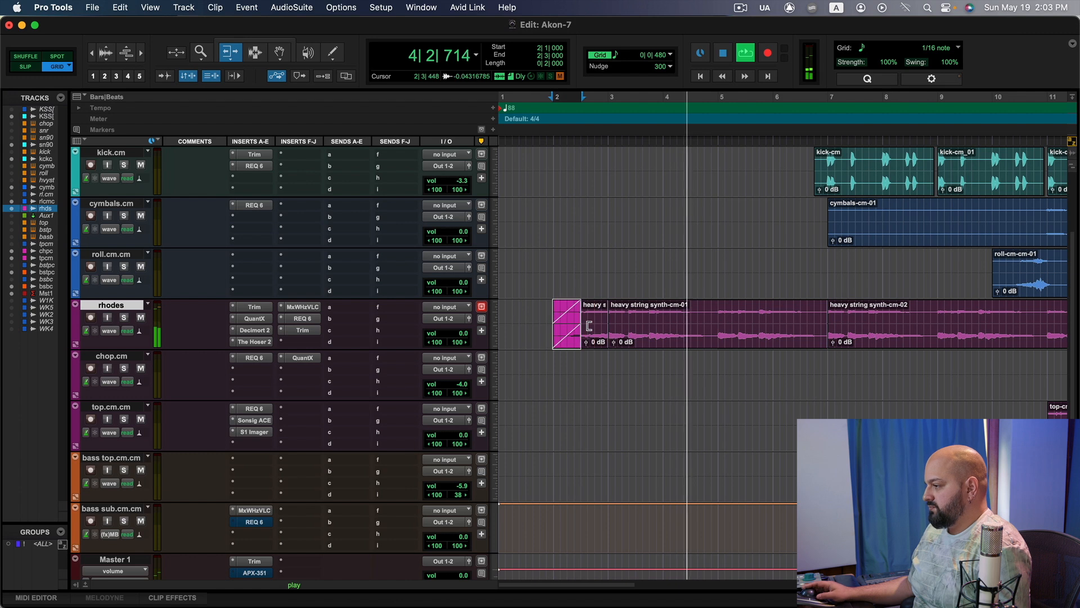
click(255, 52)
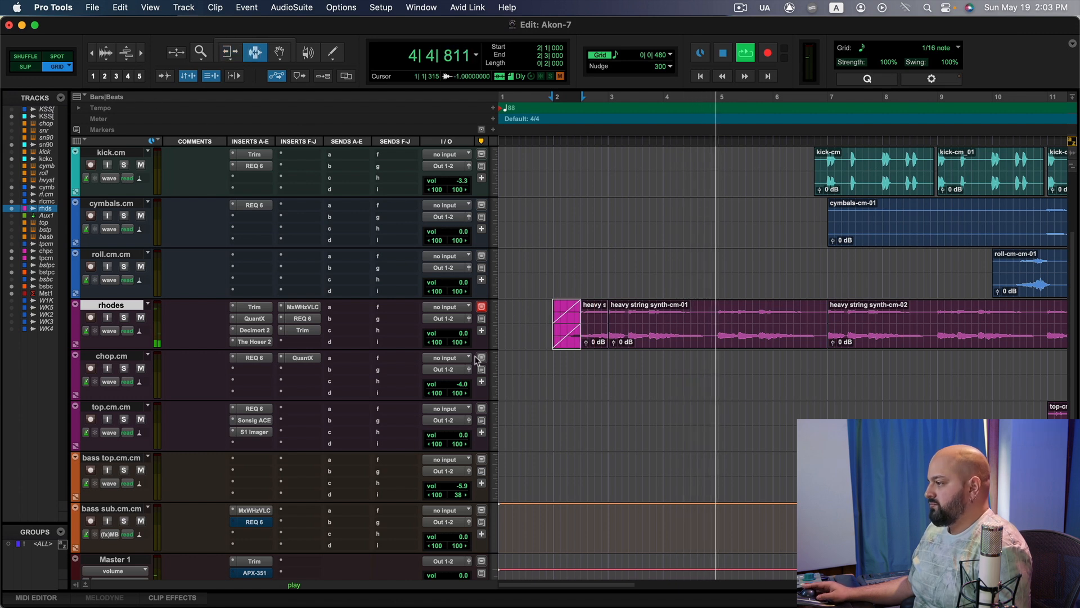
Step: Play the rhodes intro from 1|4|480 to check the reversed clip with its lengthened fade-in, and stop playback
click(644, 336)
key(r)
key(space)
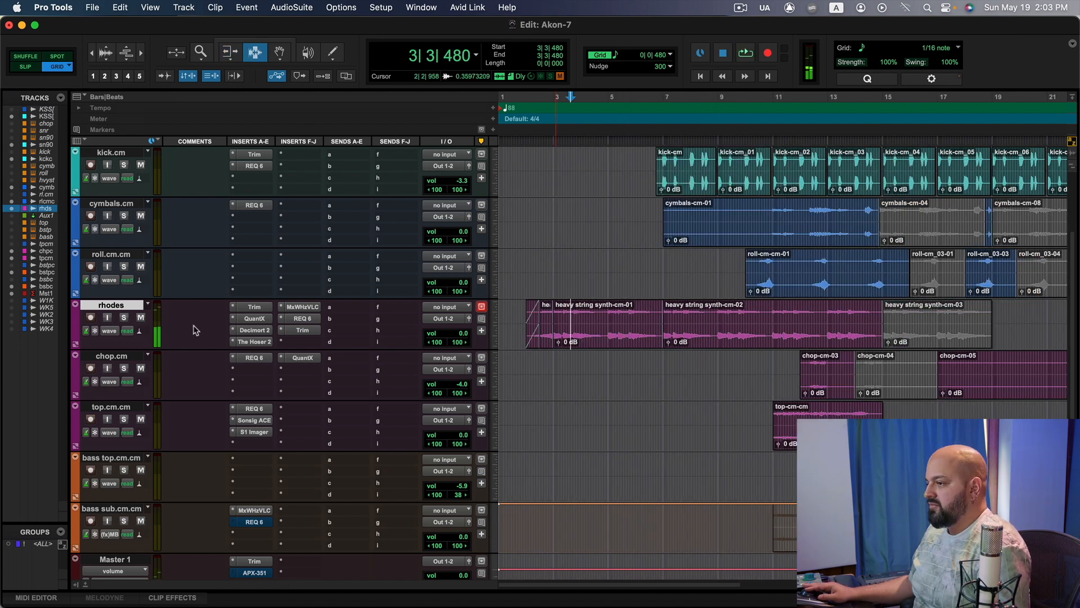
click(742, 322)
key(r)
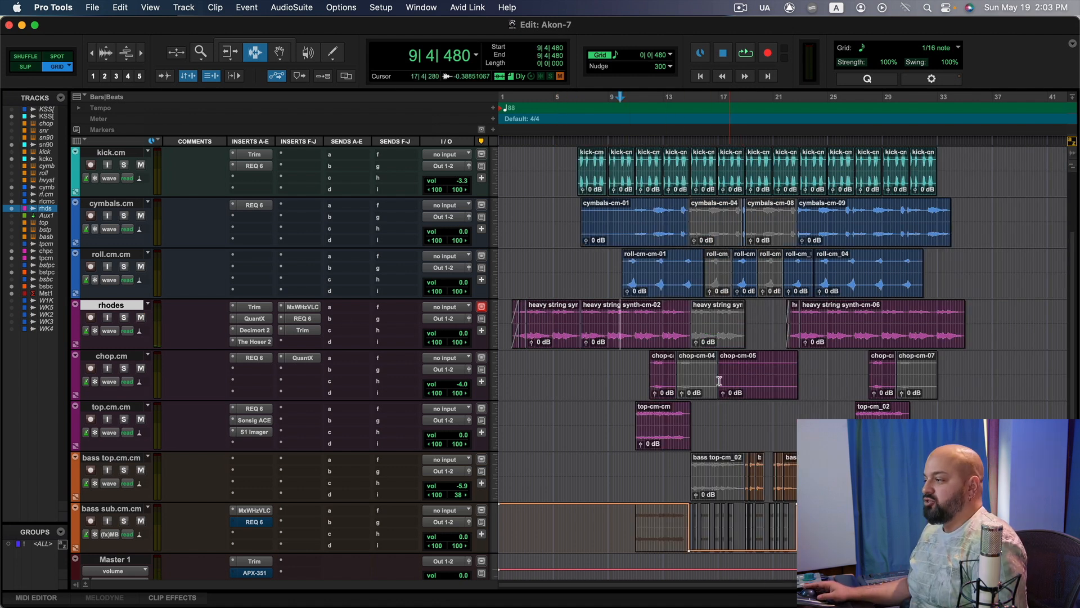
key(space)
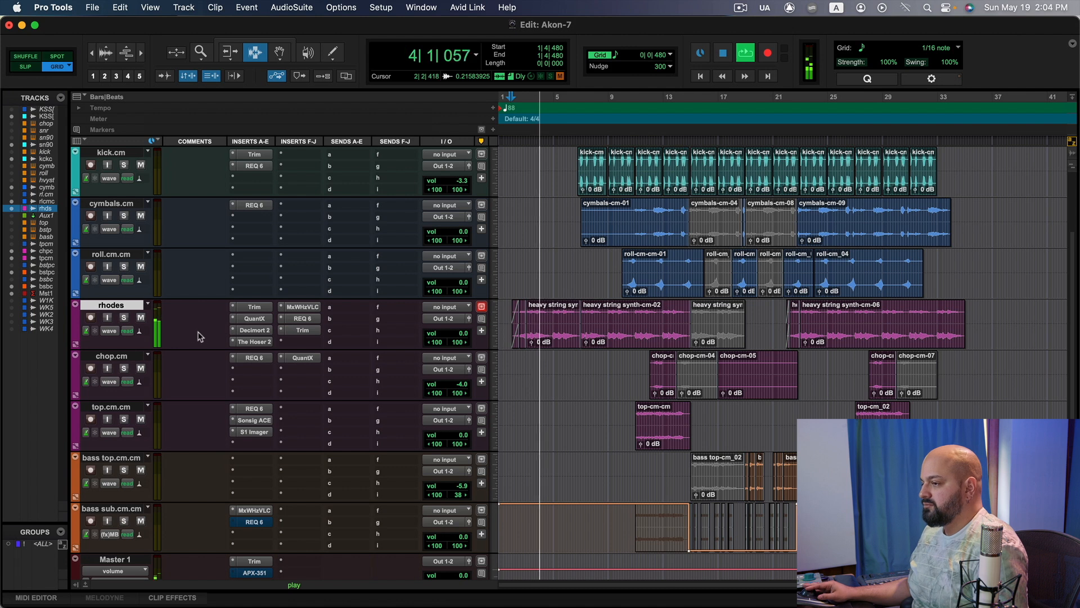
click(140, 320)
key(space)
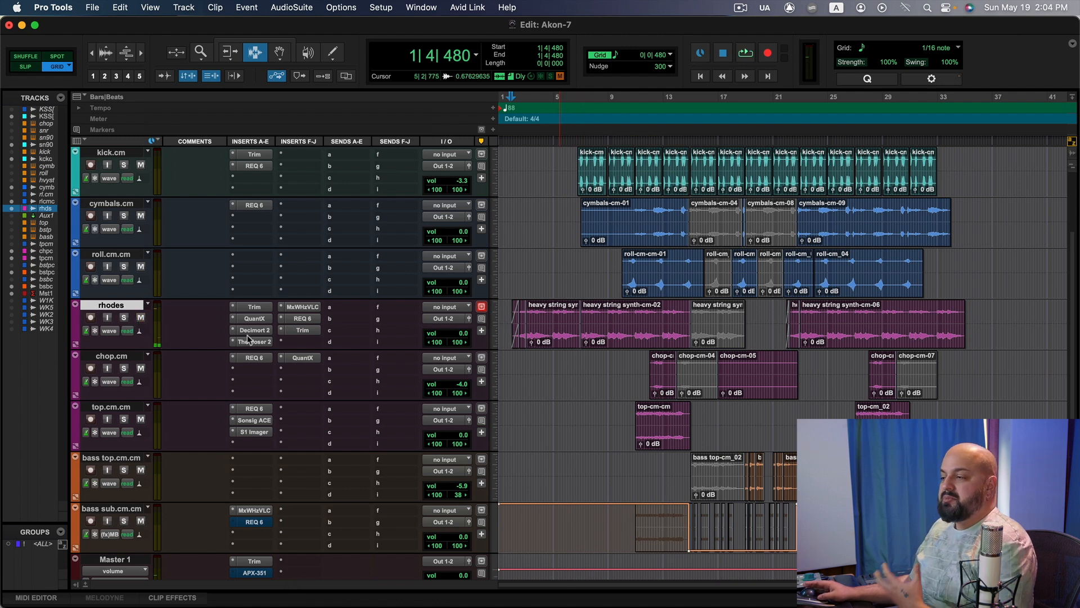
Step: Open the APX-351 plug-in on the Master 1 track and position its window clear of the clips
scroll(788, 365, down, 4)
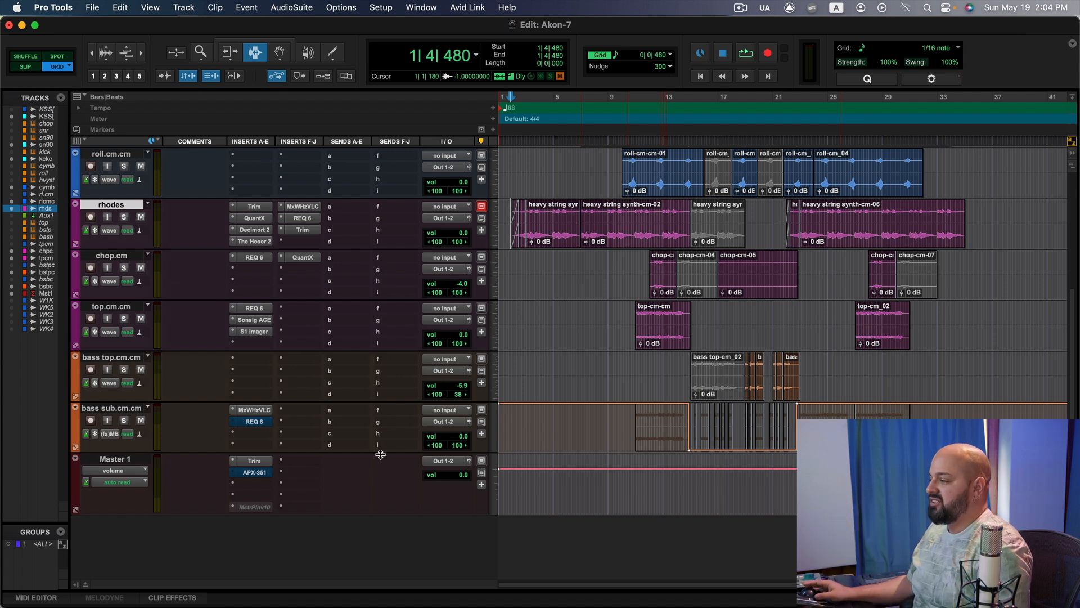
click(257, 472)
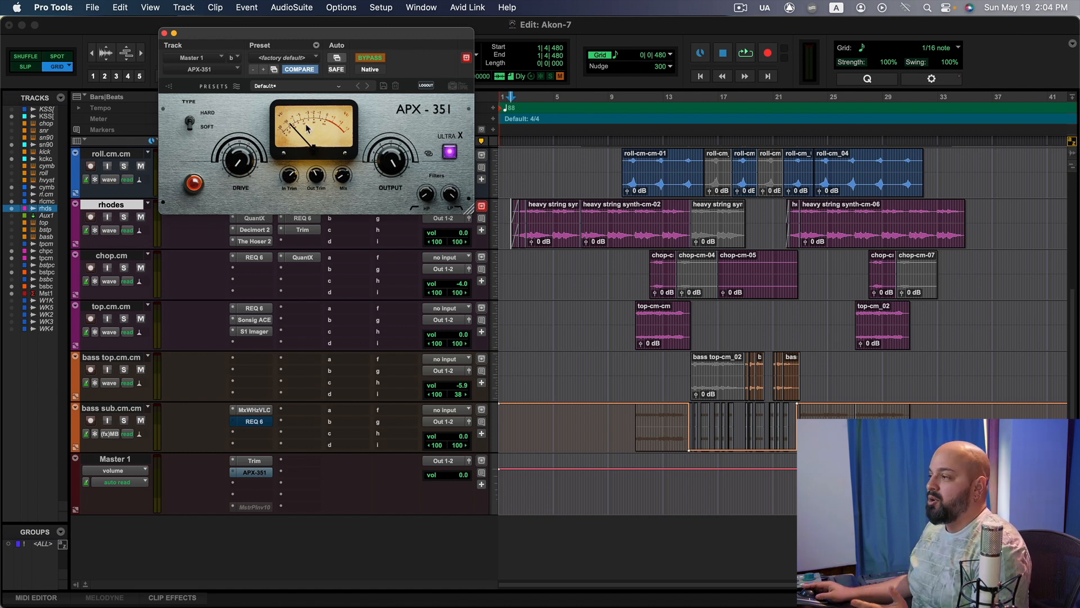
drag(390, 41, 453, 30)
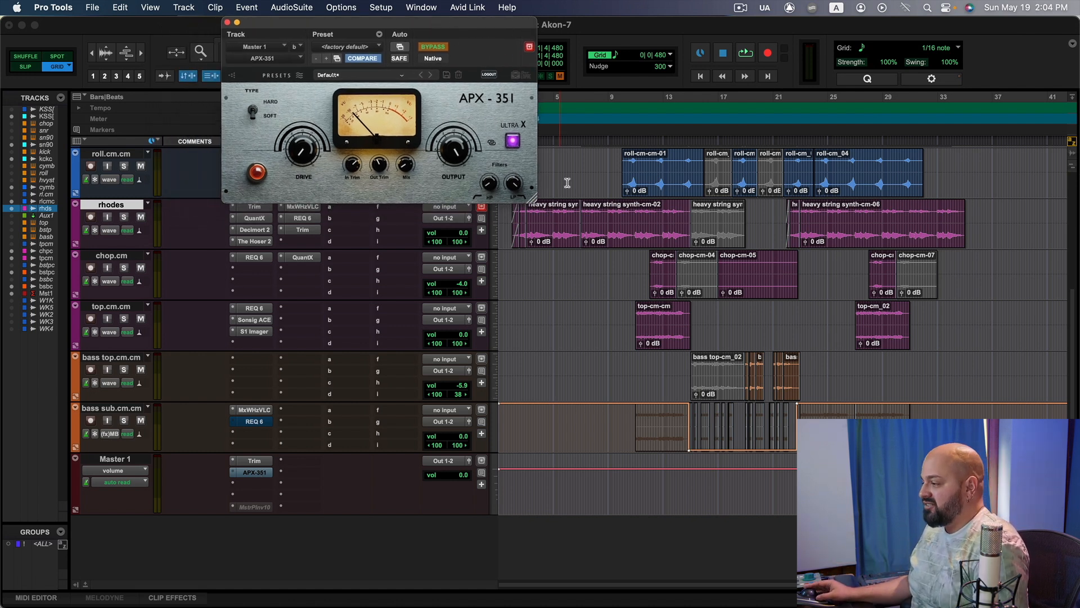
Step: Play the full mix from the first verse section and toggle the APX-351 bypass to compare the master with and without it
click(643, 272)
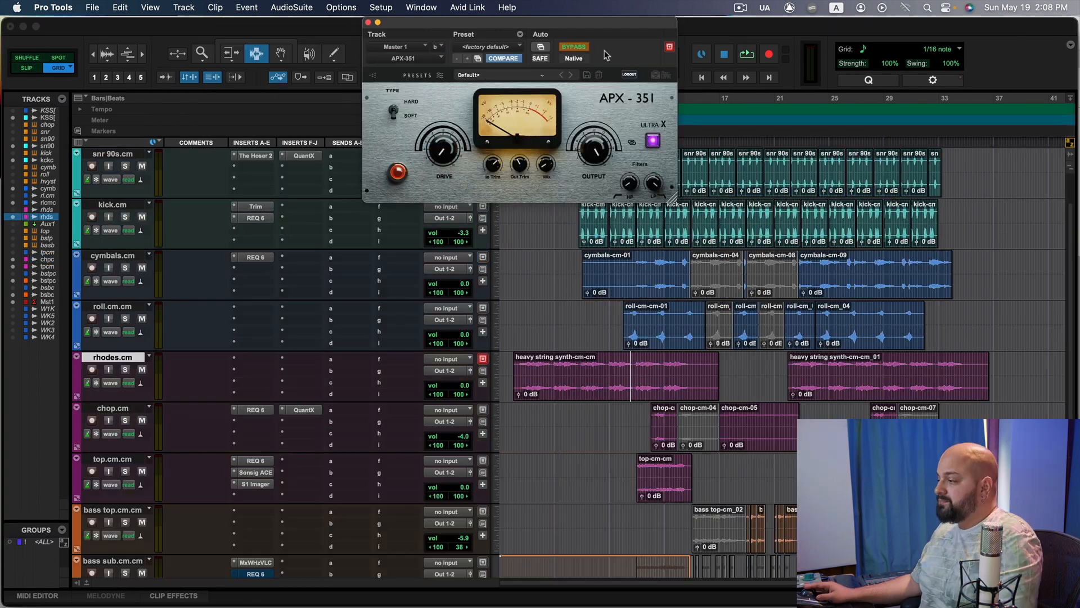
key(space)
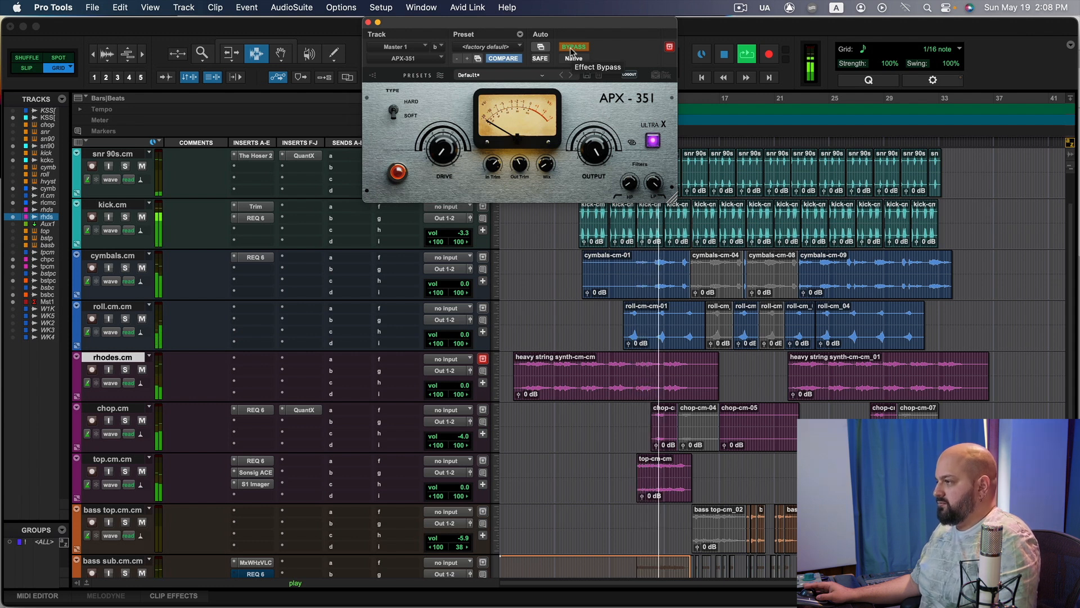
click(571, 50)
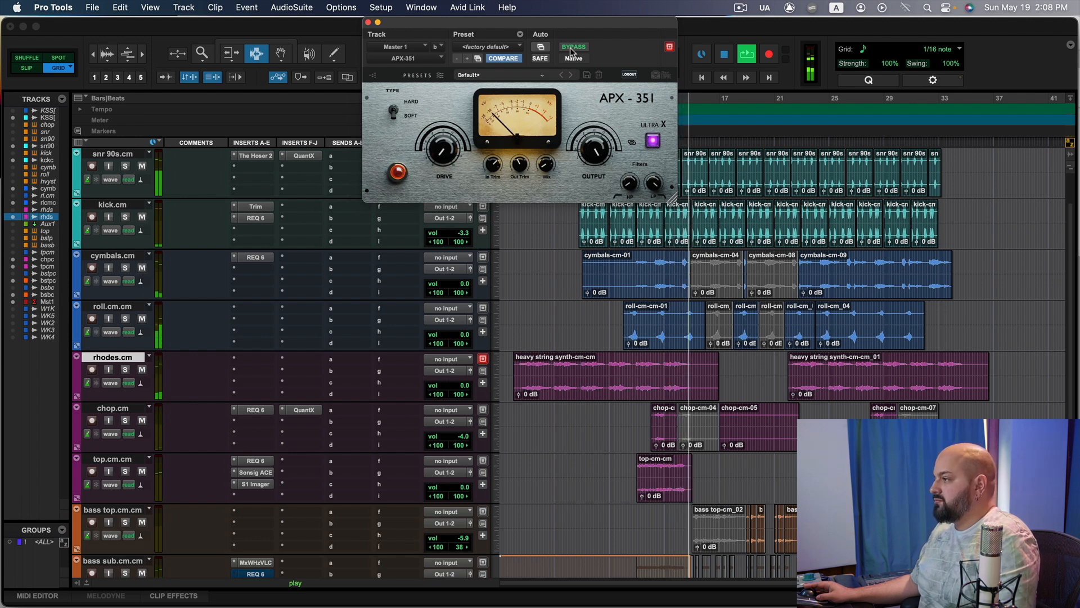
click(571, 51)
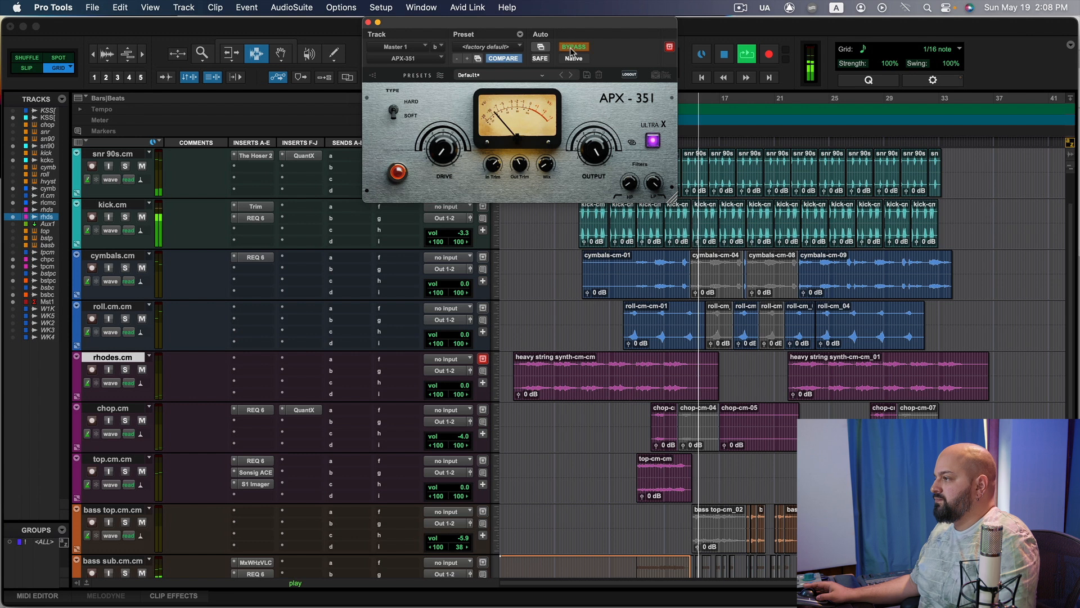